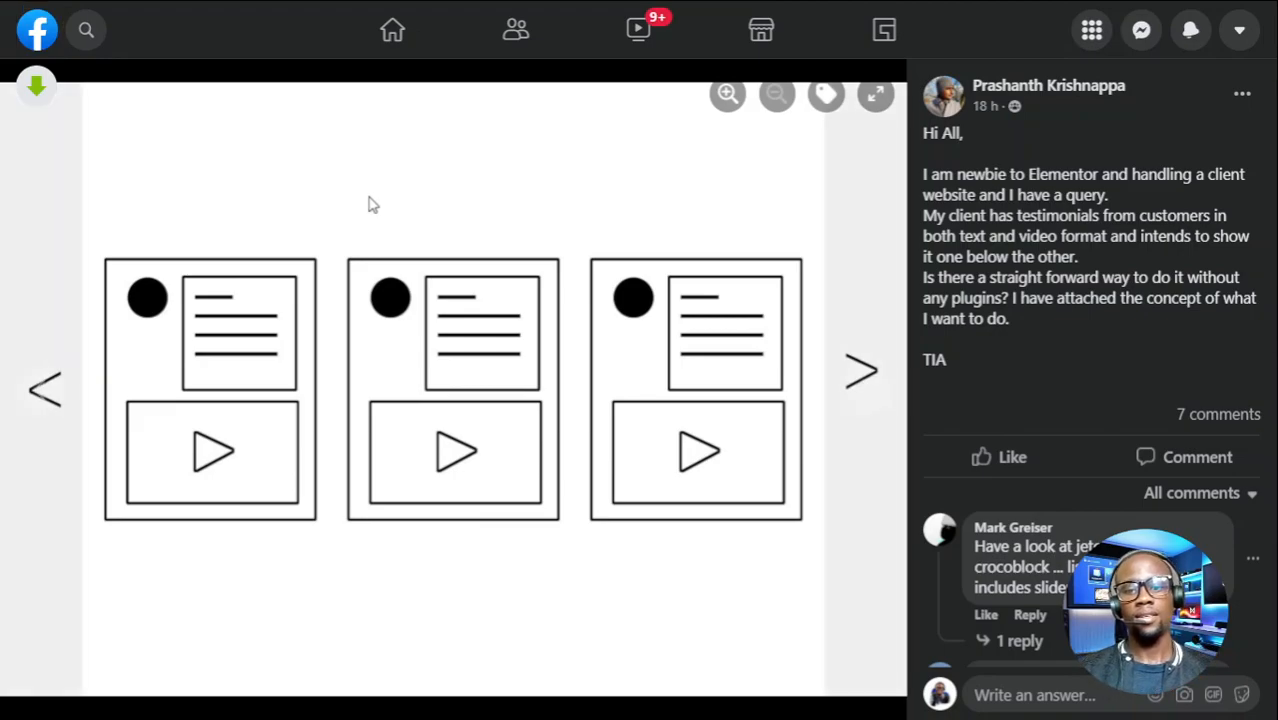
- From WordPress All Pages, open the Bespoke Testimonial Carousel page in the Elementor editor
key("ctrl+Tab")
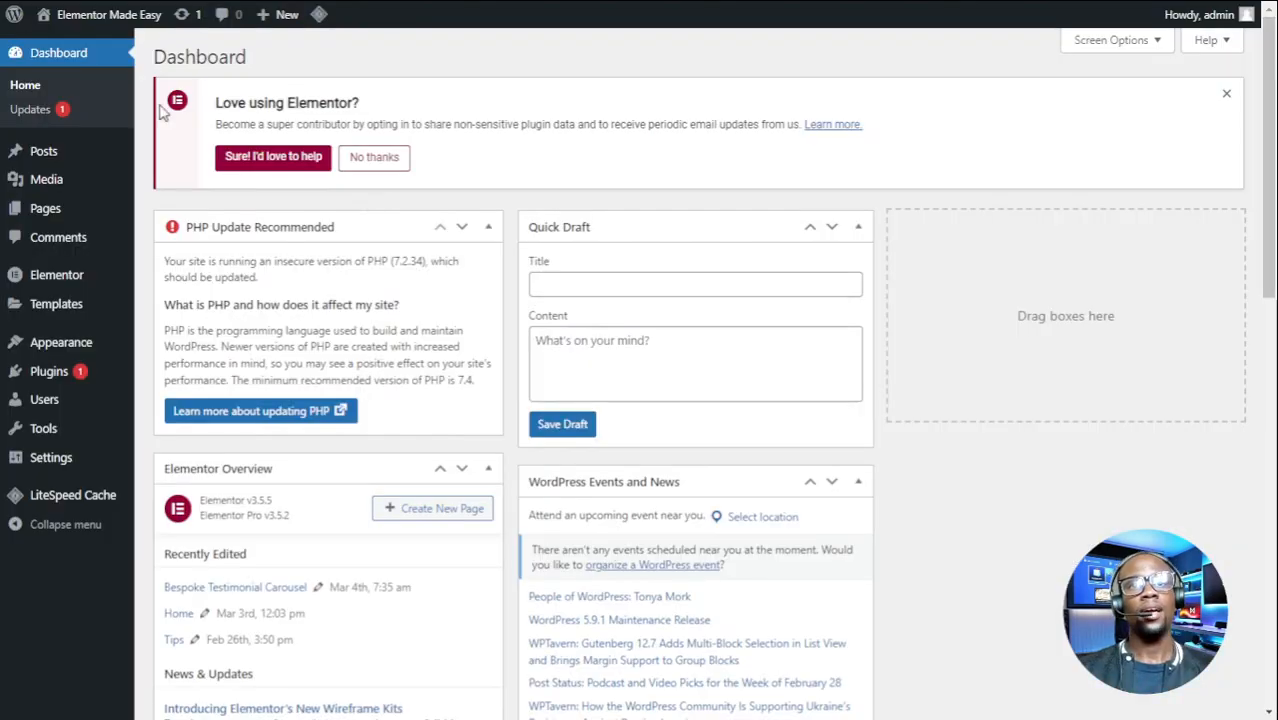
mouse_move(52, 214)
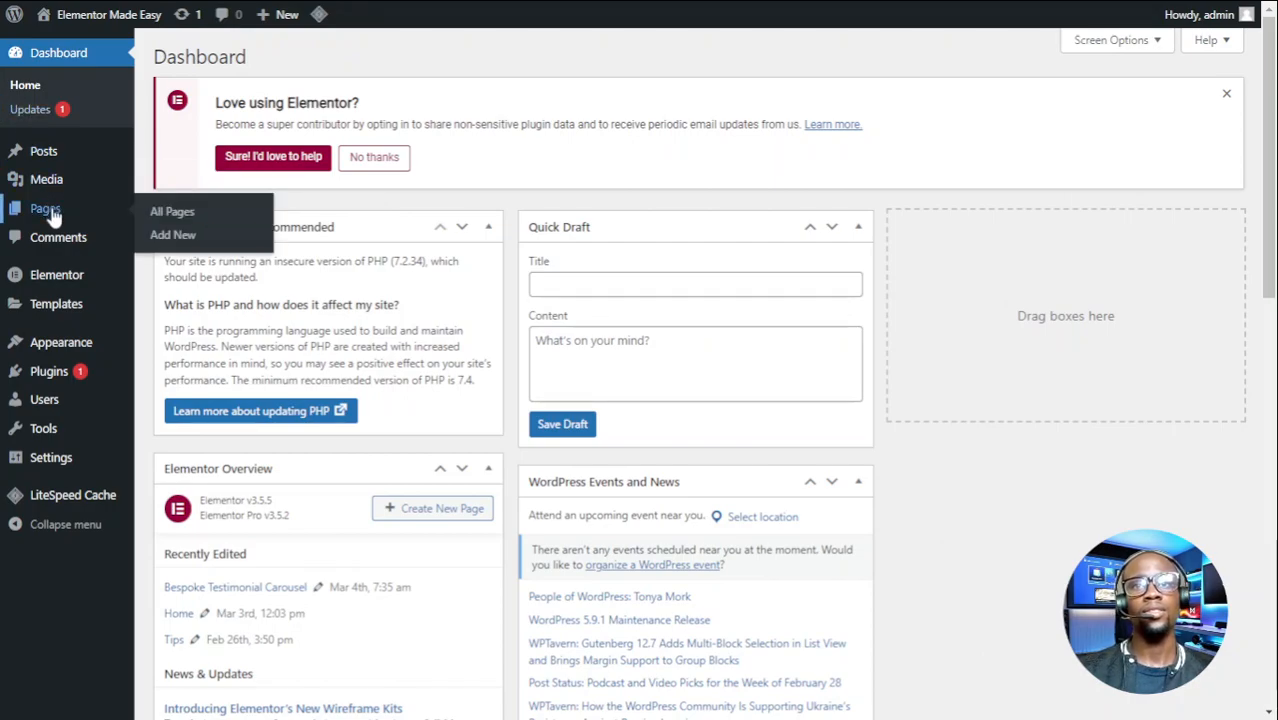
left_click(63, 214)
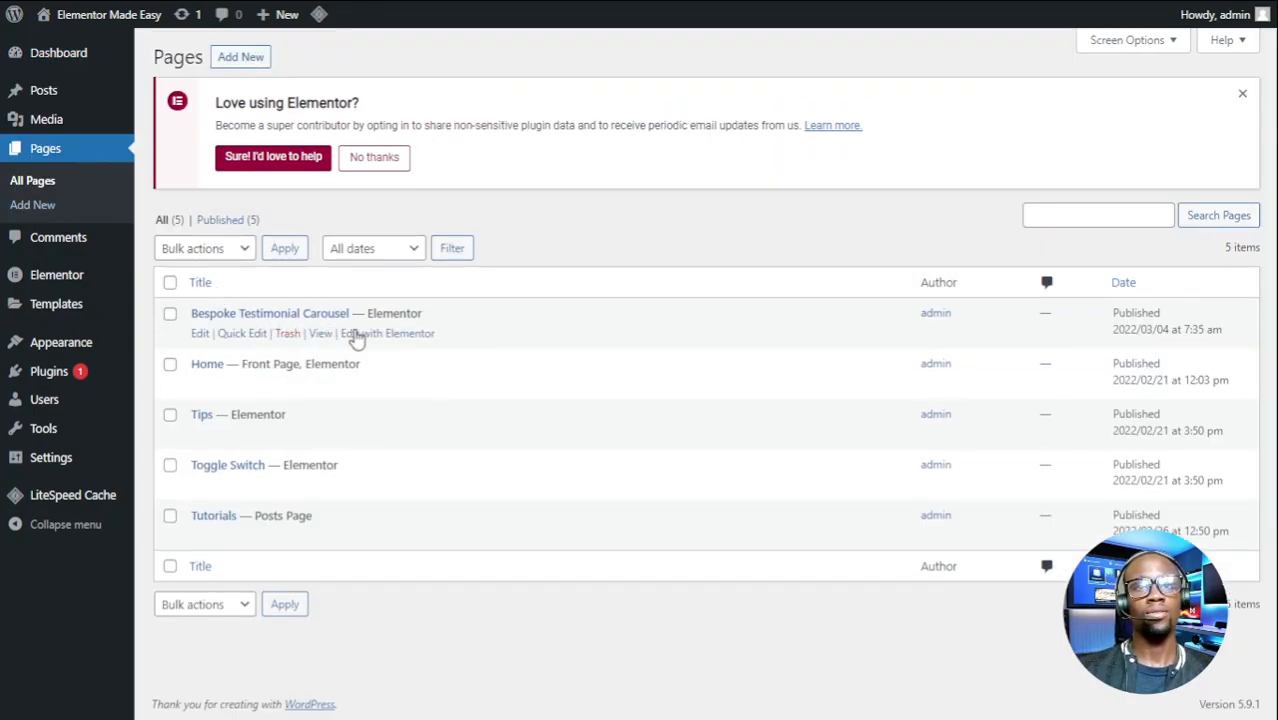
left_click(357, 336)
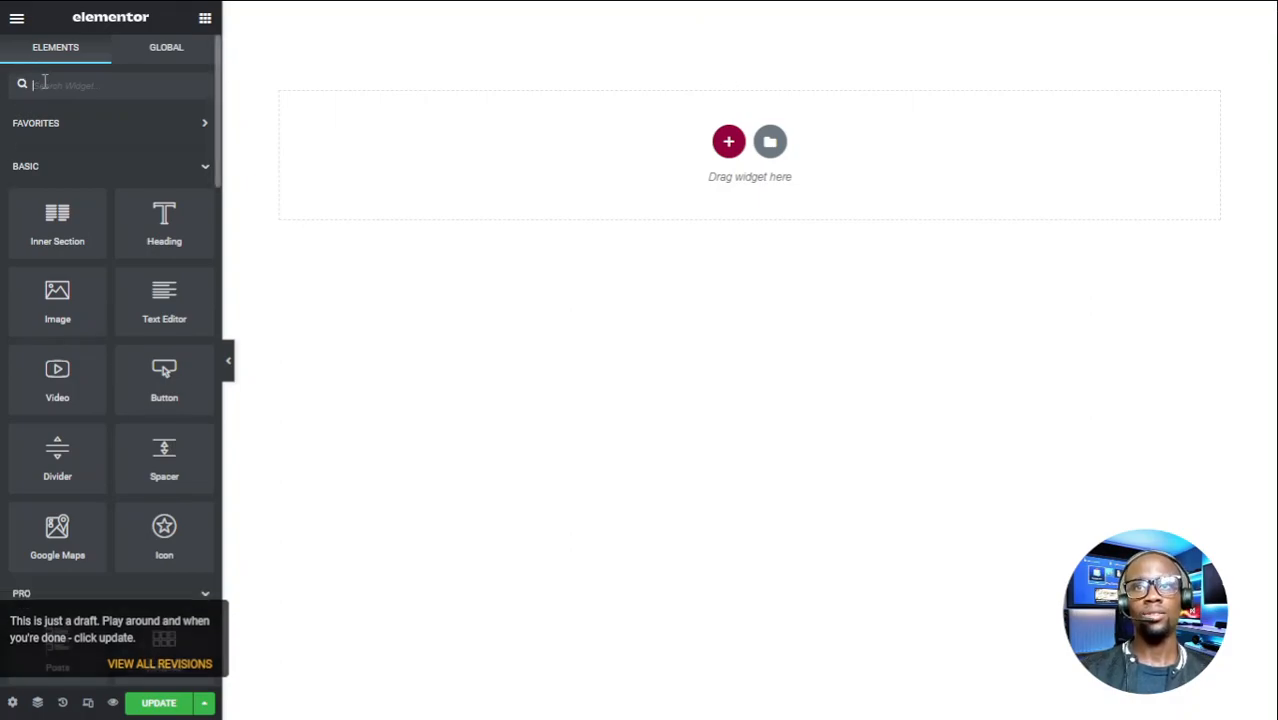
- Add a Testimonial Carousel widget and set its section height to Fit To Screen
type("test")
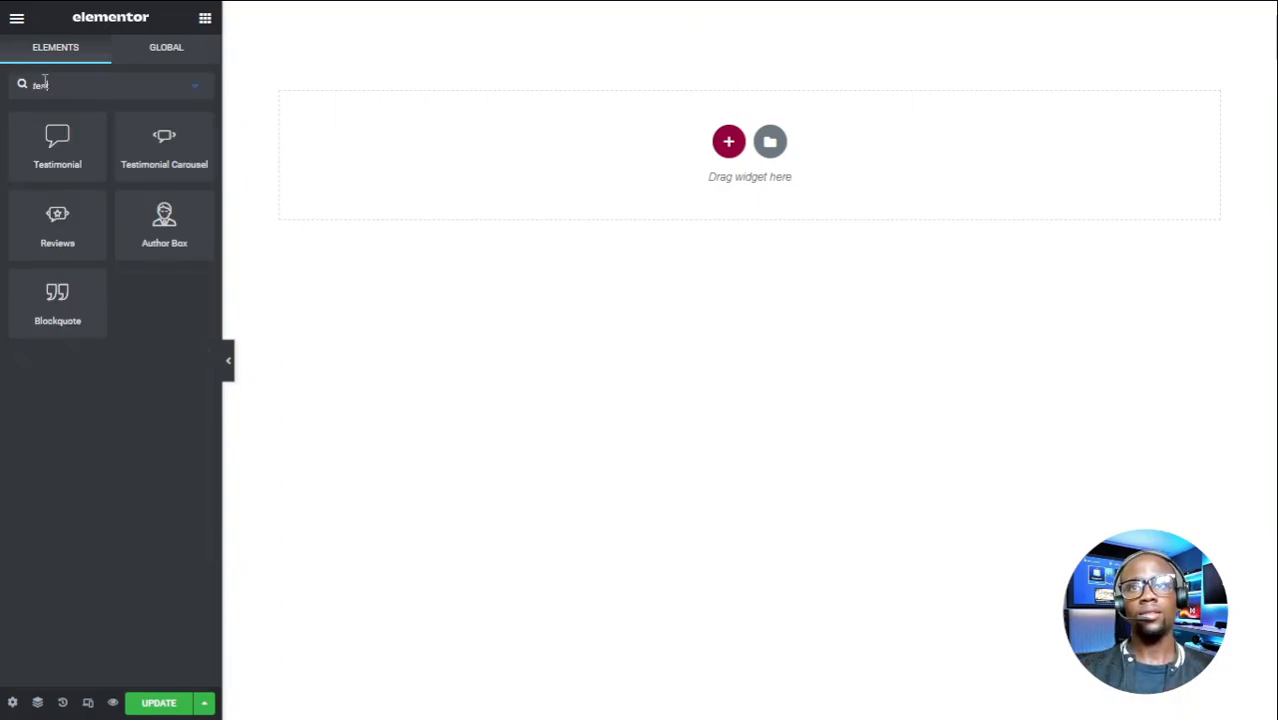
left_click_drag(152, 140, 739, 146)
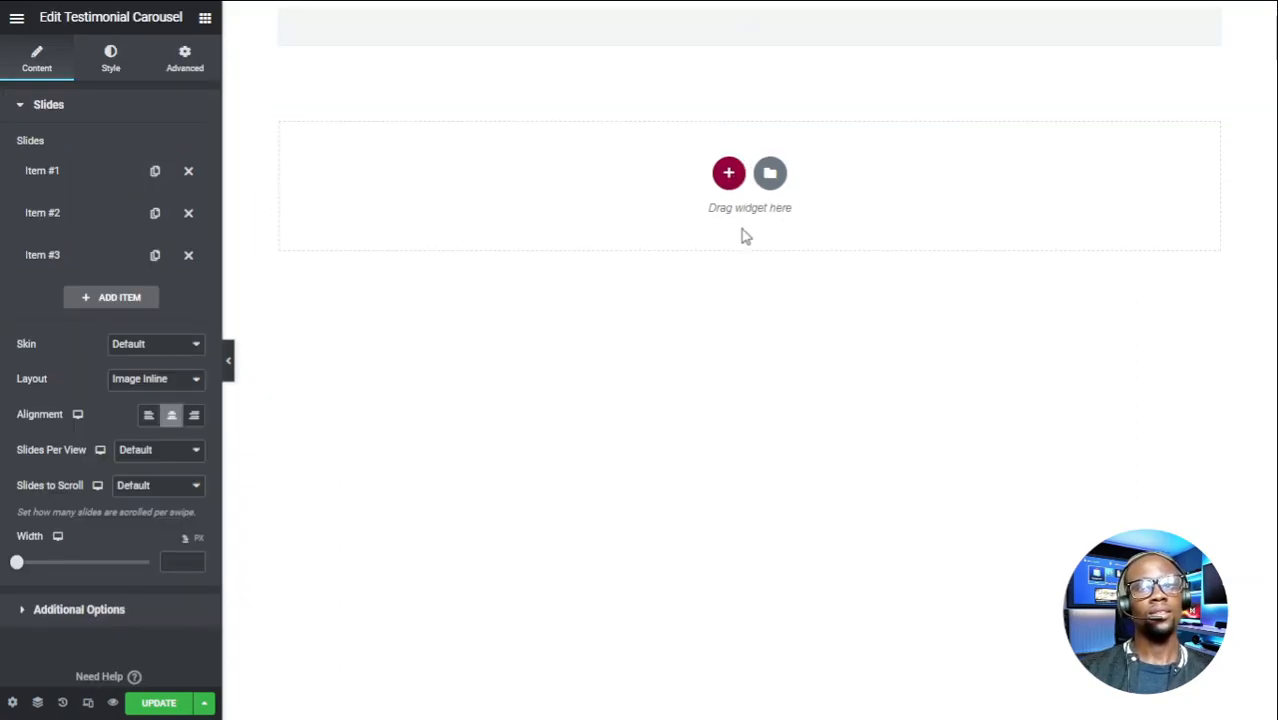
mouse_move(770, 11)
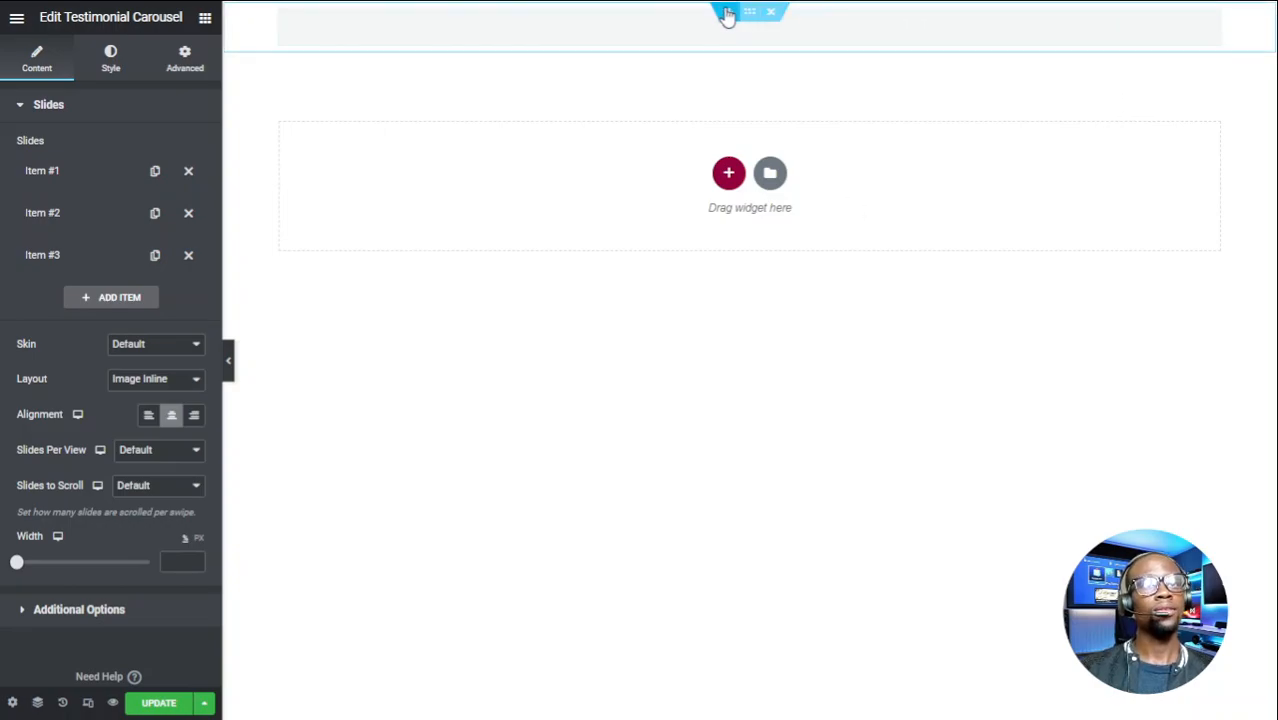
left_click(750, 13)
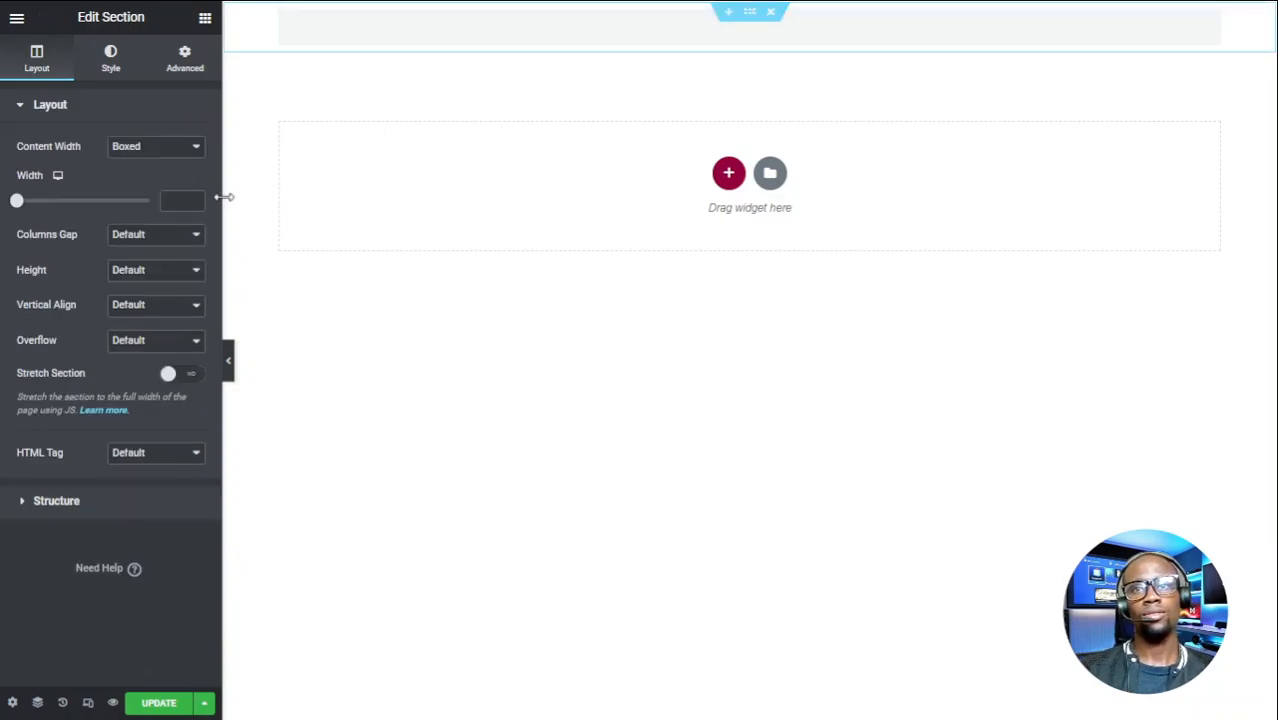
left_click(143, 315)
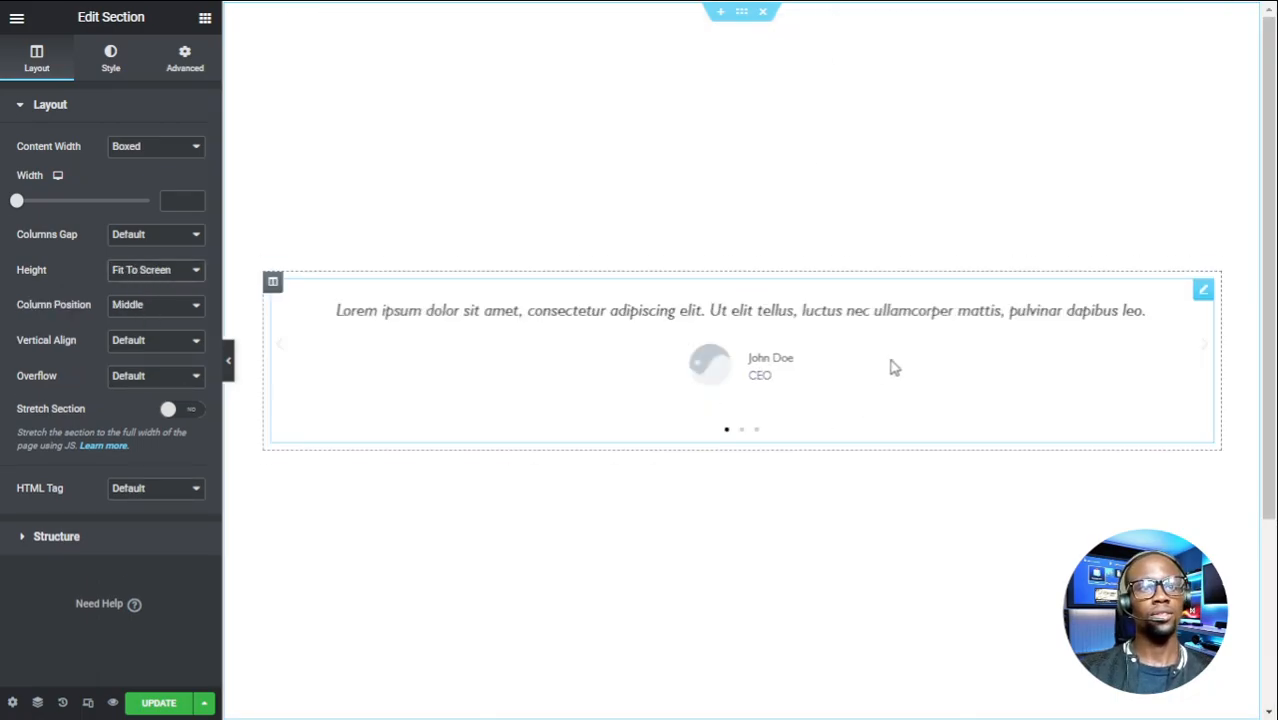
- Delete the carousel's Items #2 and #3, leaving only Item #1
left_click(1201, 292)
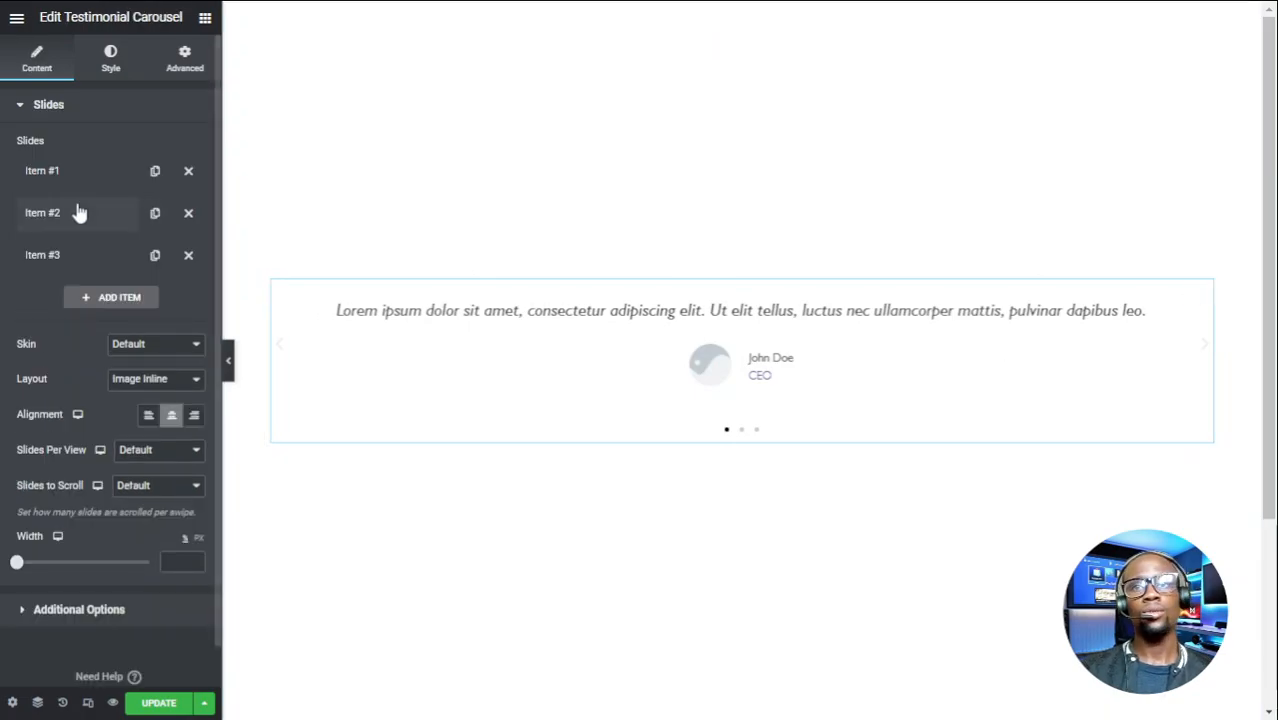
left_click(187, 215)
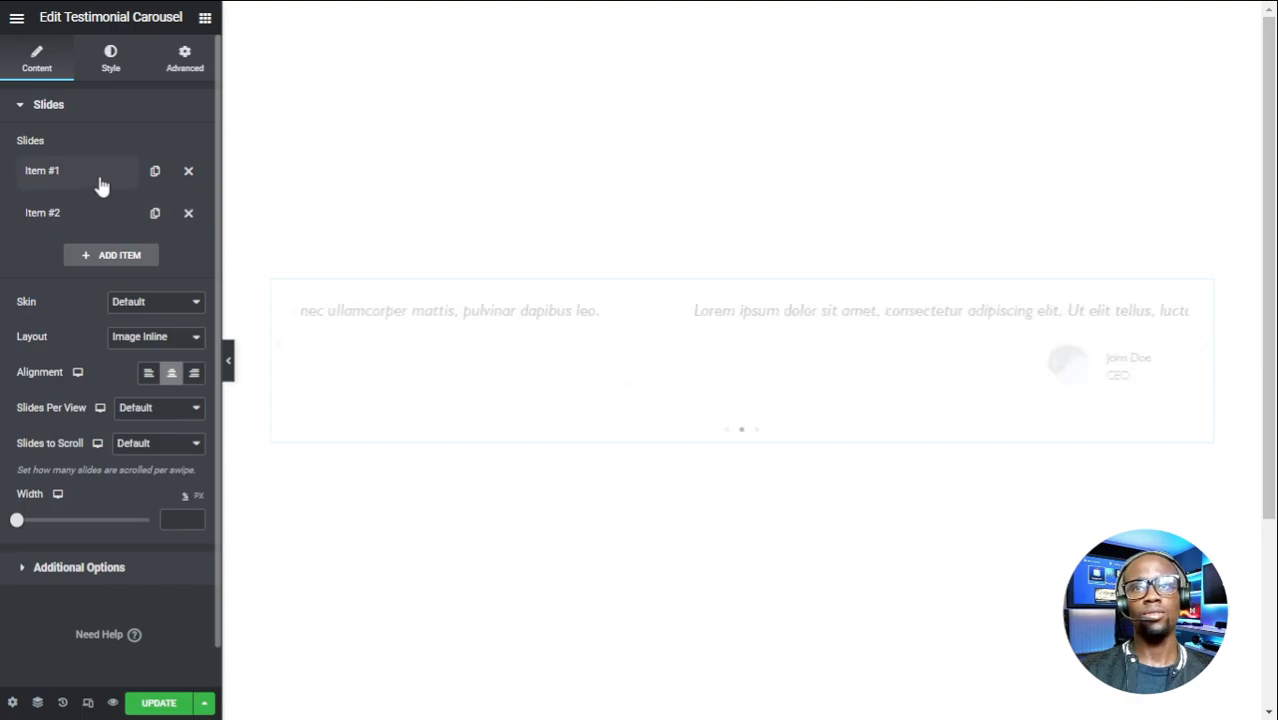
left_click(188, 215)
left_click(91, 174)
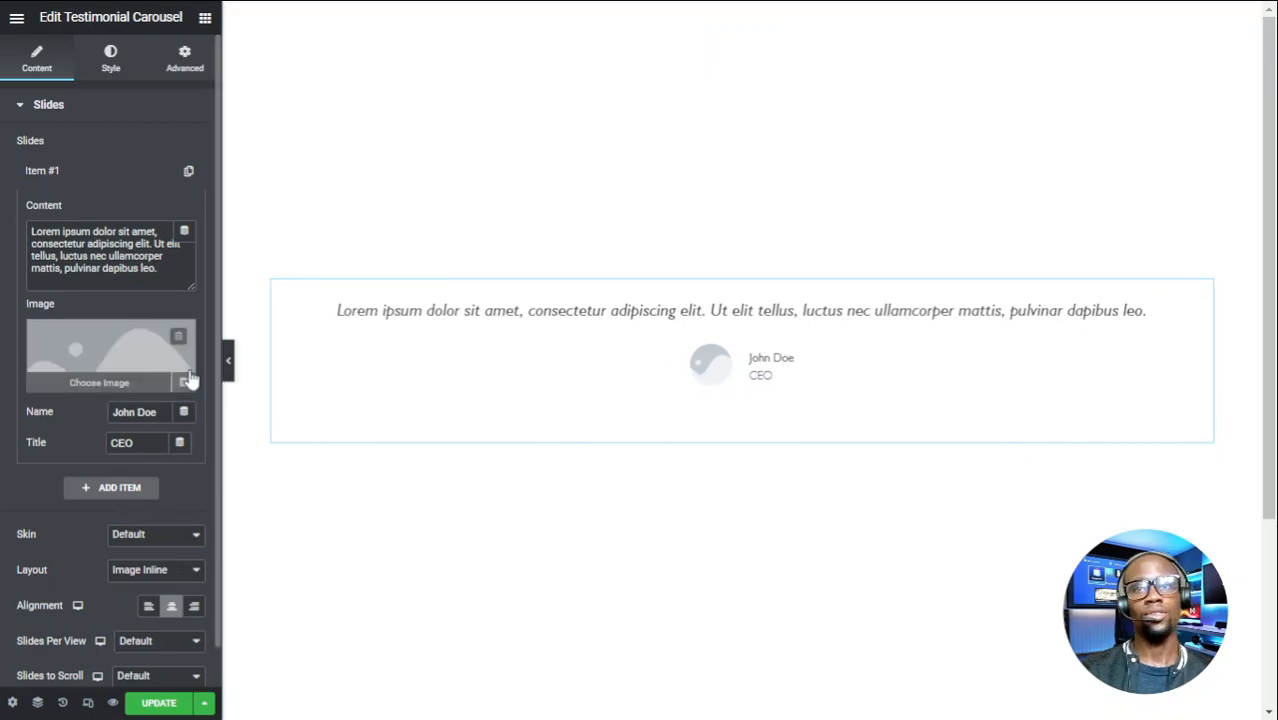
- Clear Item #1's name, title, image and text, then set its content to 2
triple_click(146, 418)
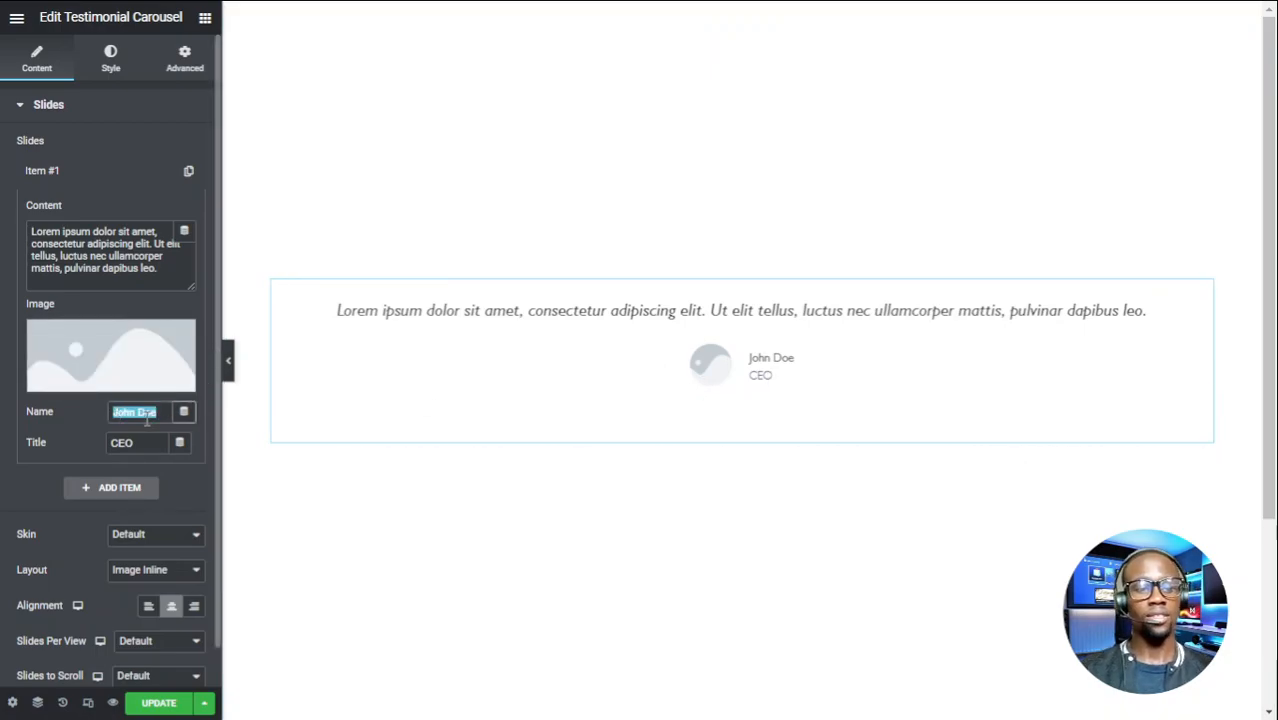
key("BackSpace")
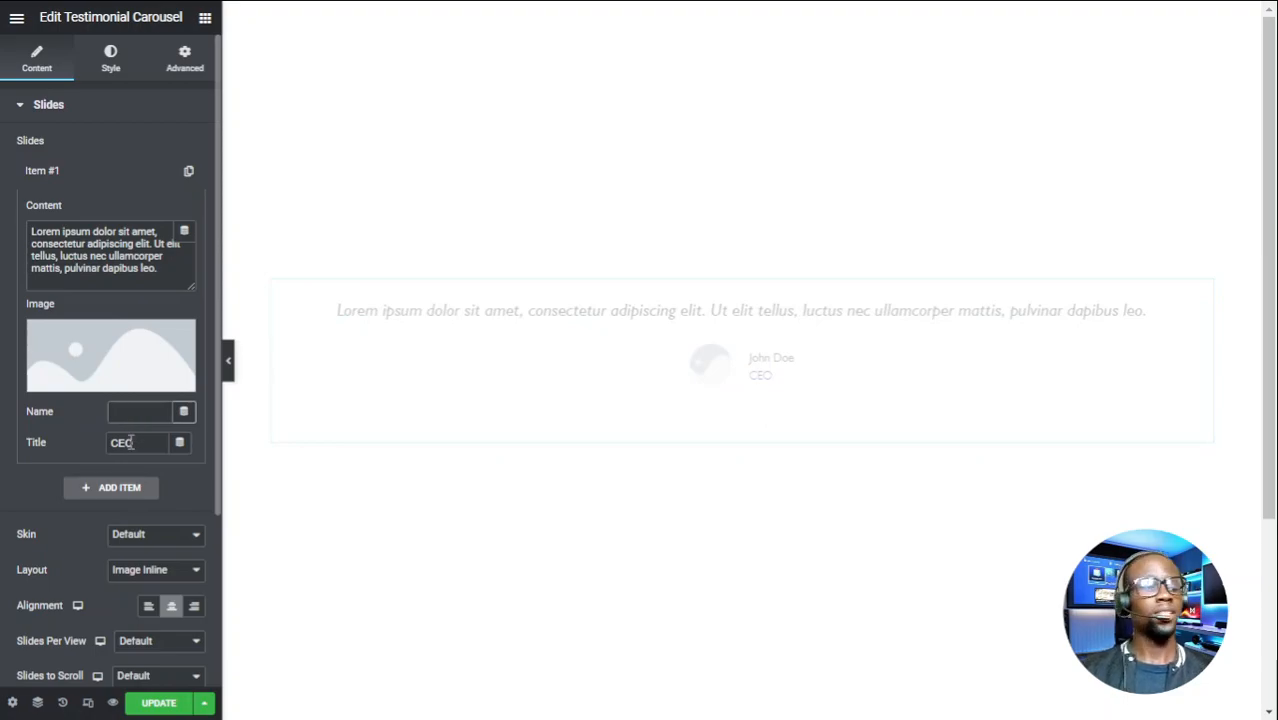
triple_click(131, 442)
key("BackSpace")
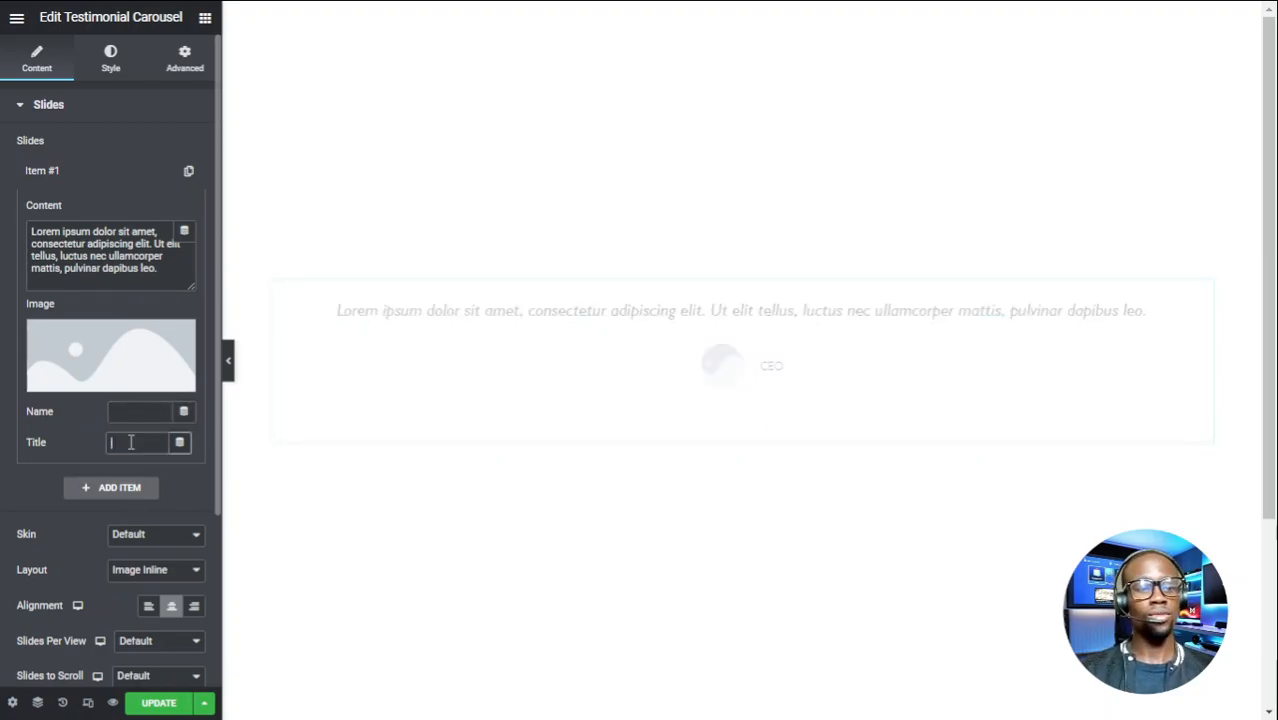
mouse_move(146, 362)
left_click(179, 340)
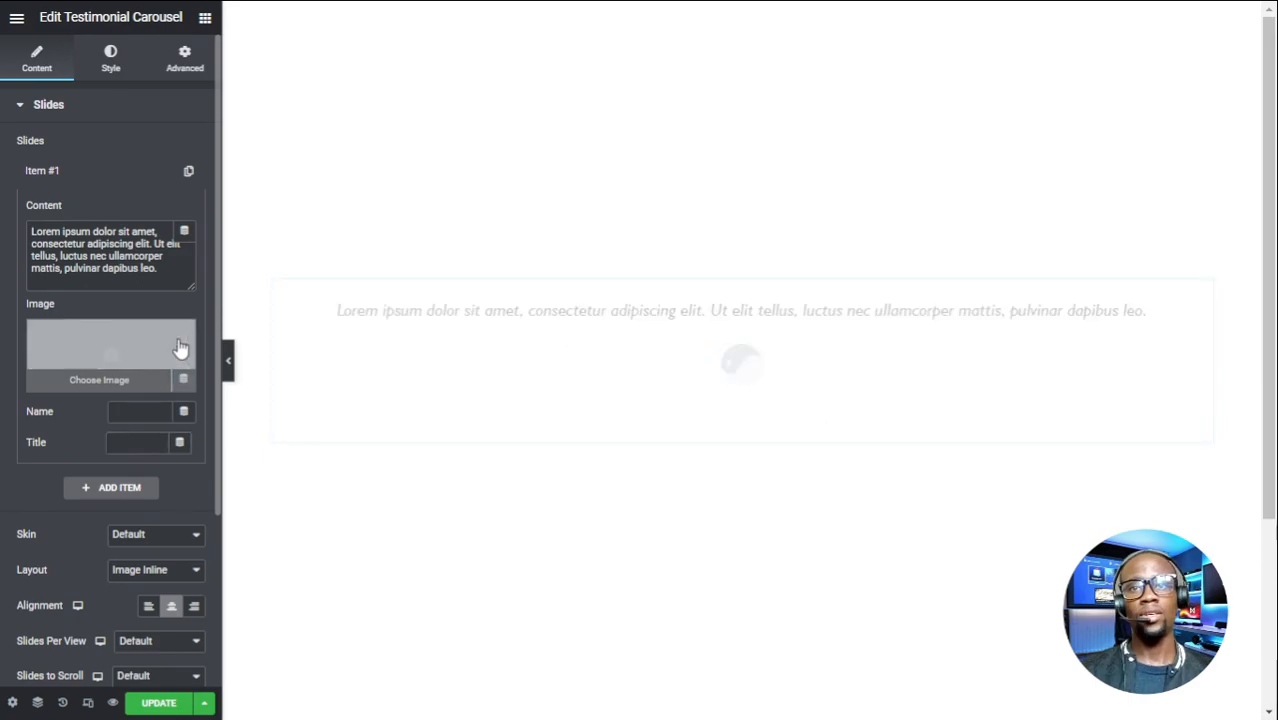
triple_click(92, 257)
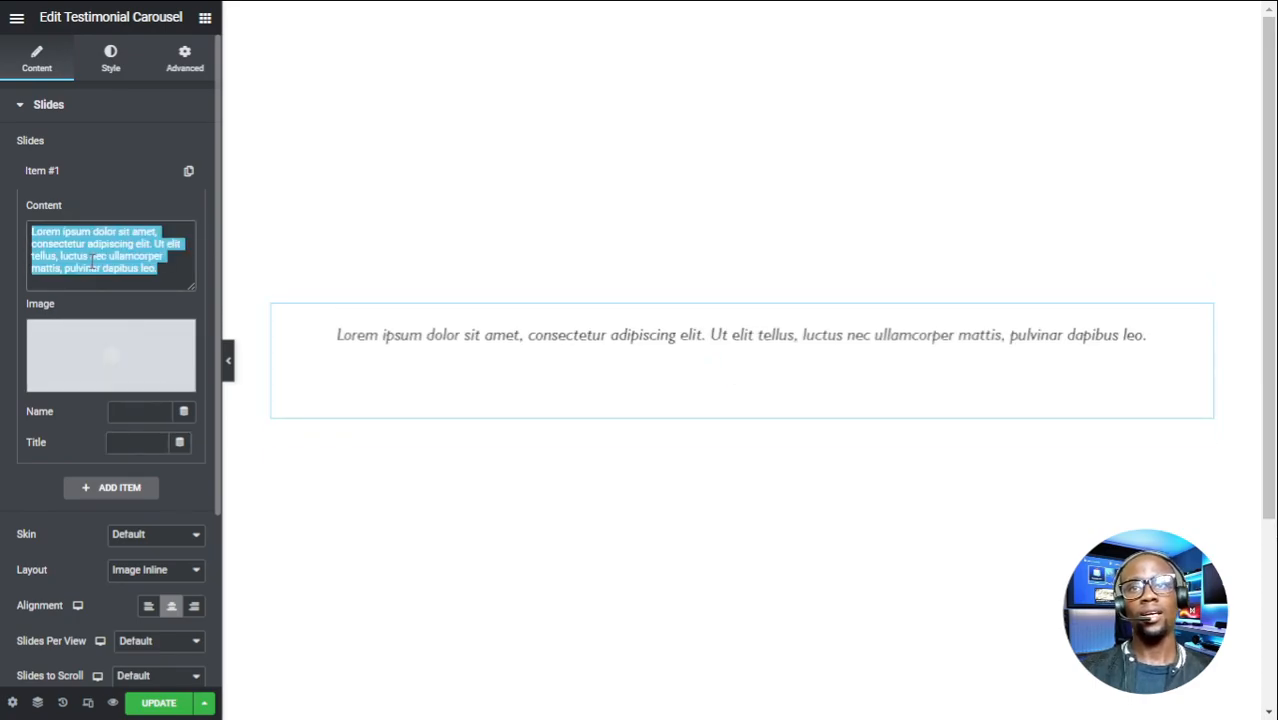
key("BackSpace")
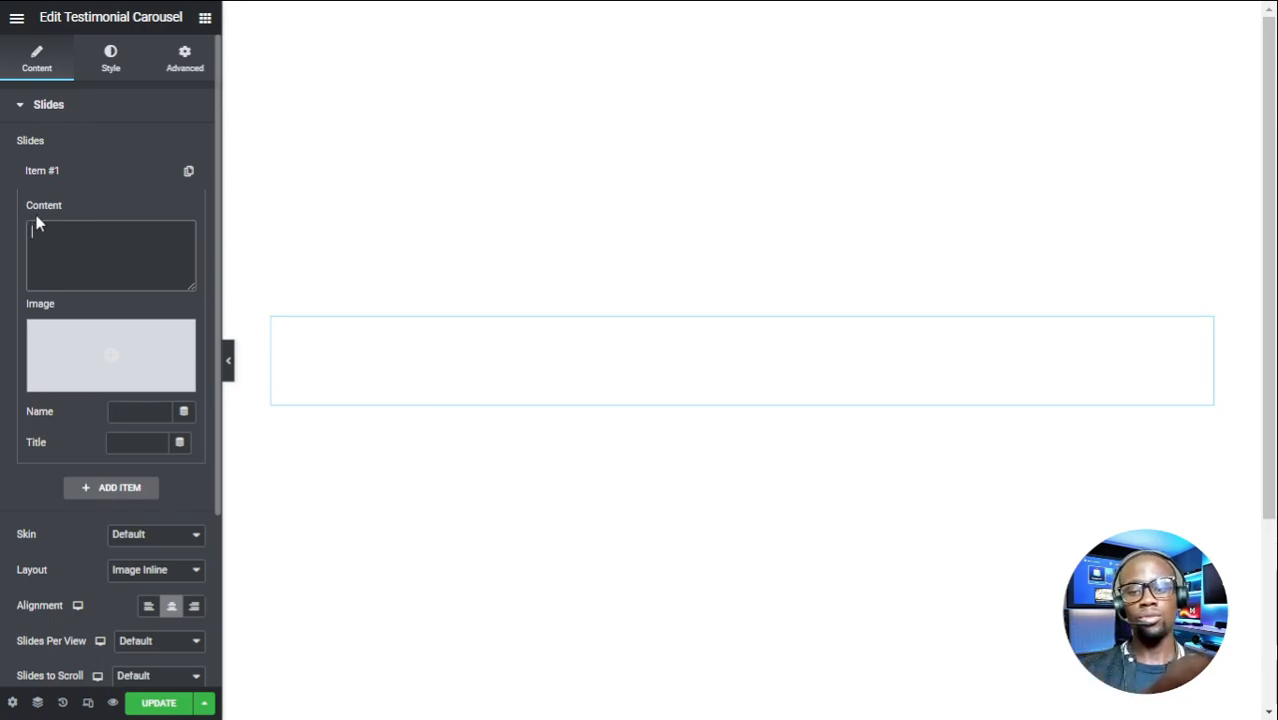
type("2")
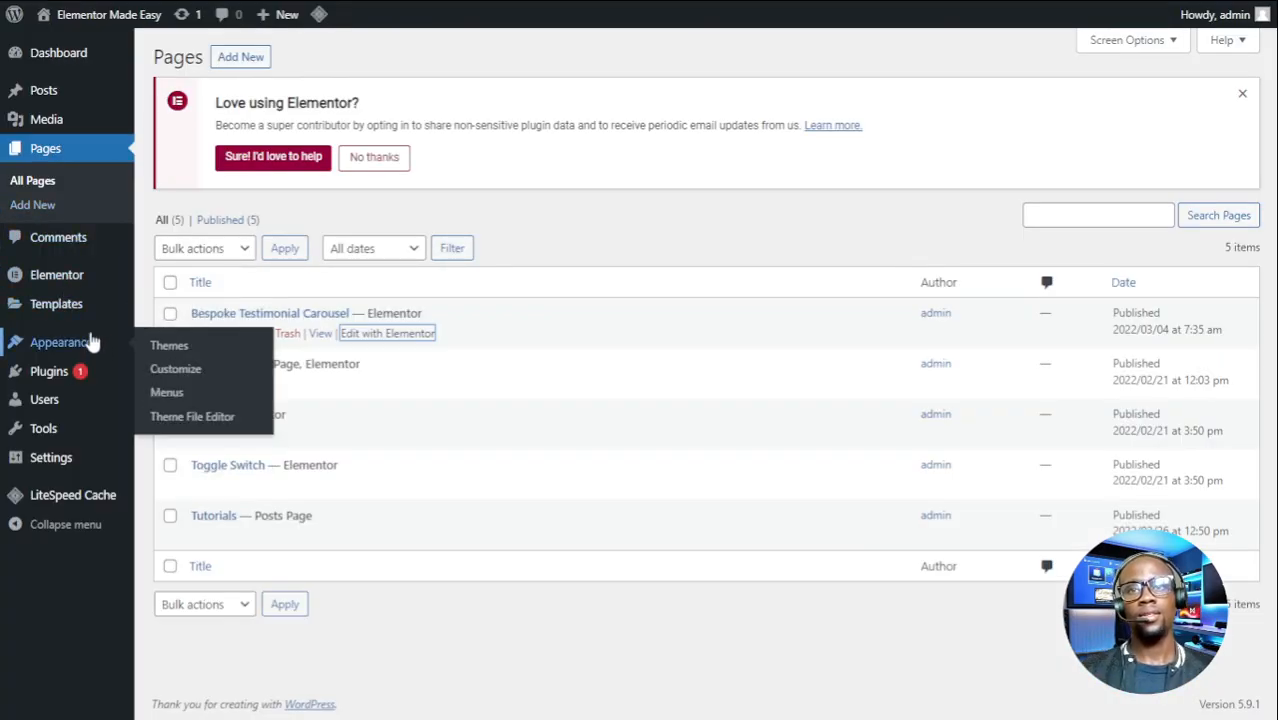
mouse_move(86, 306)
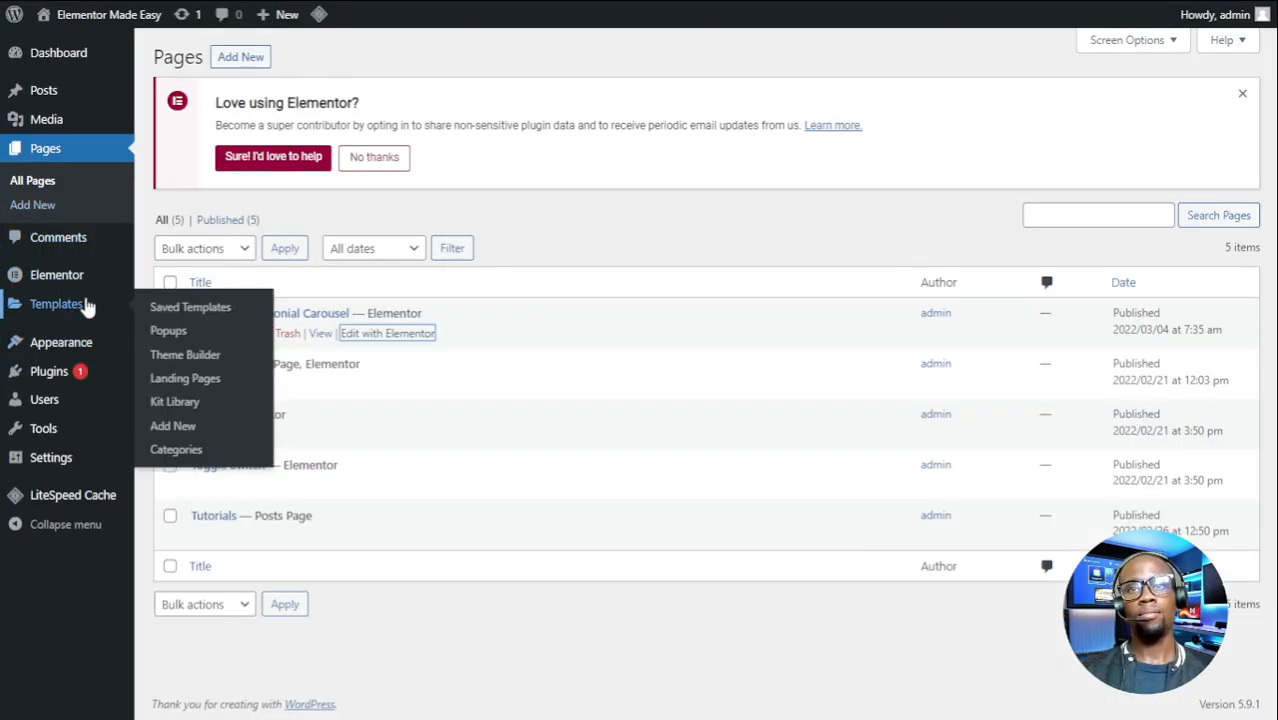
- Create a new Section-type template named 'Testimonial'
left_click(173, 426)
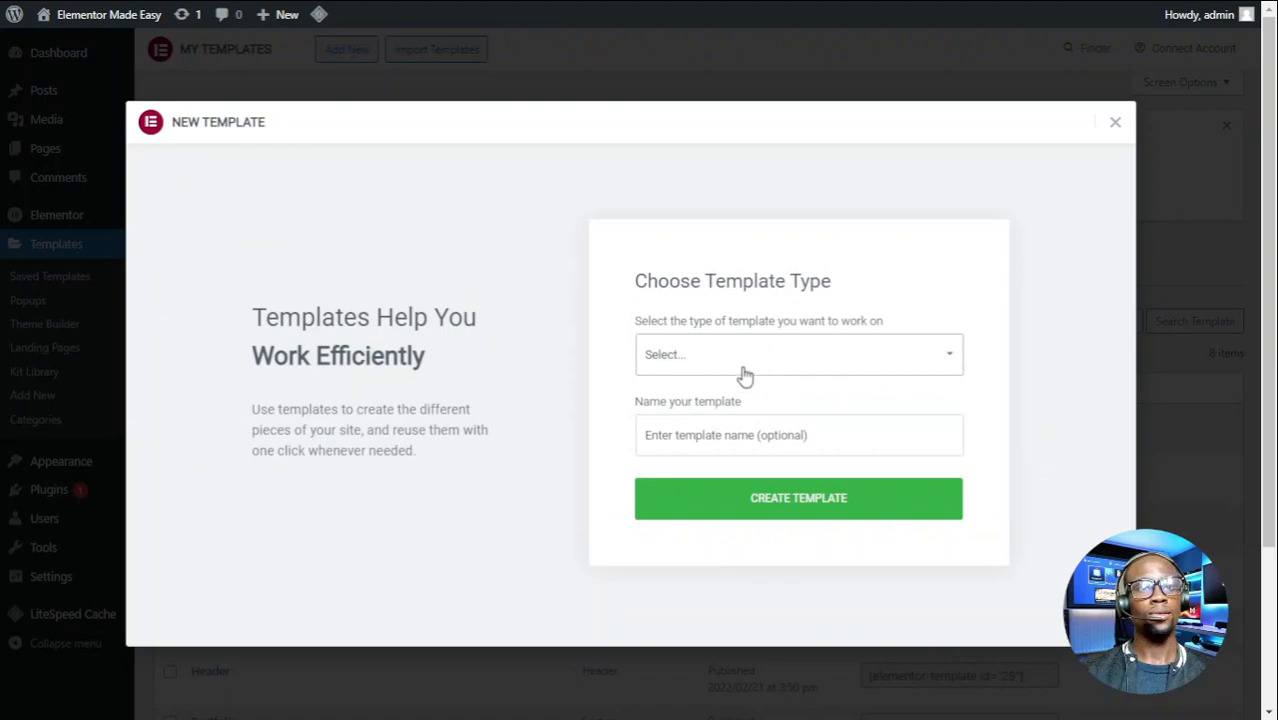
left_click(689, 421)
left_click(698, 425)
type("Testimonial")
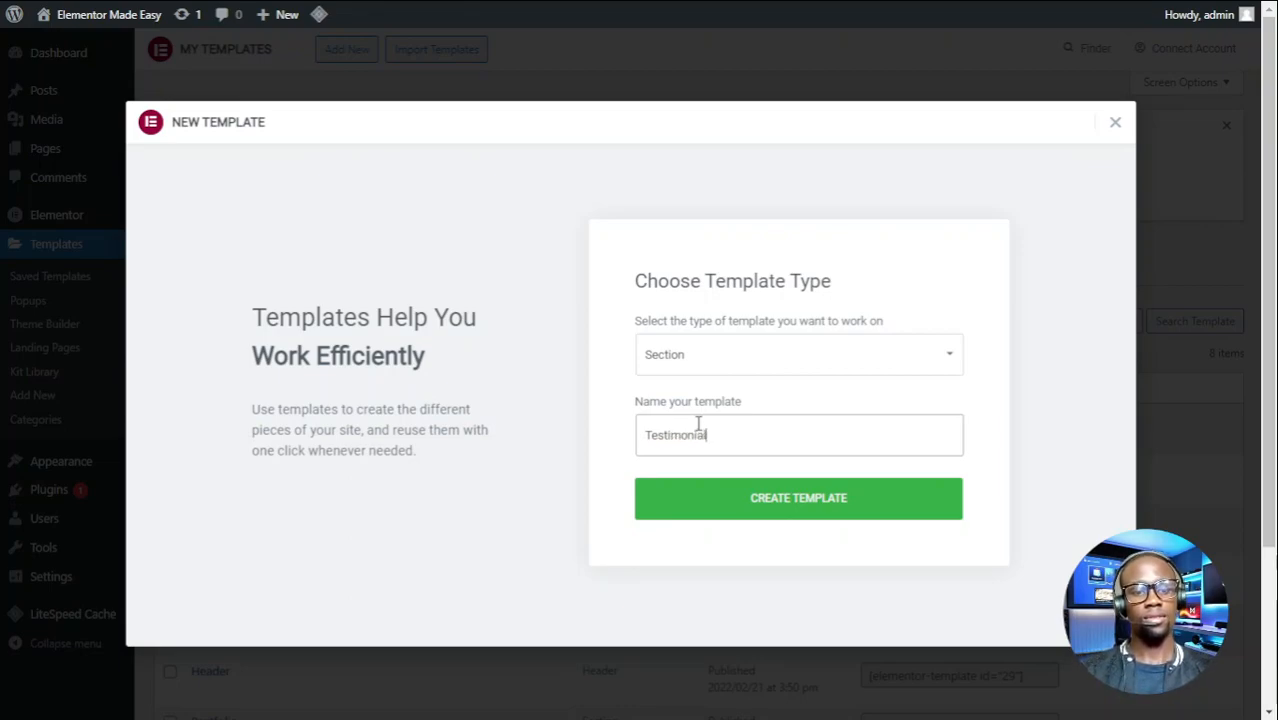
left_click(740, 497)
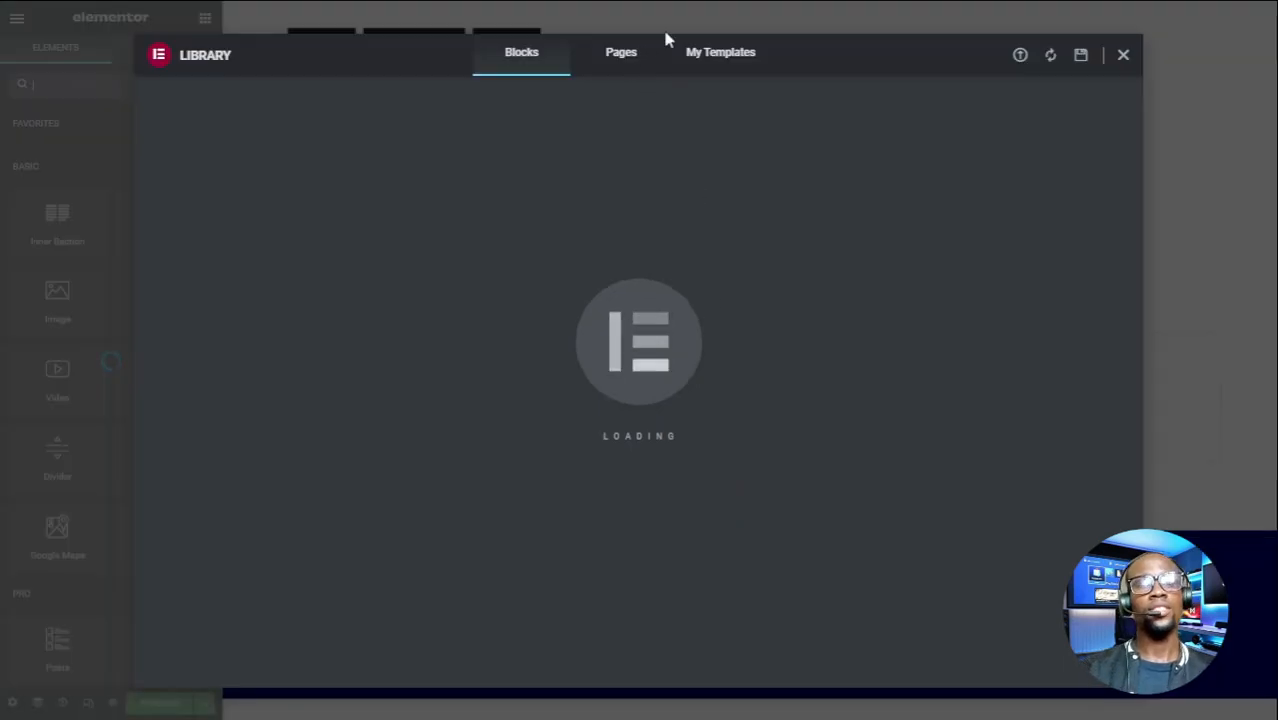
- Add a single-column section to the template and give it a boxed width of 300
left_click(1123, 56)
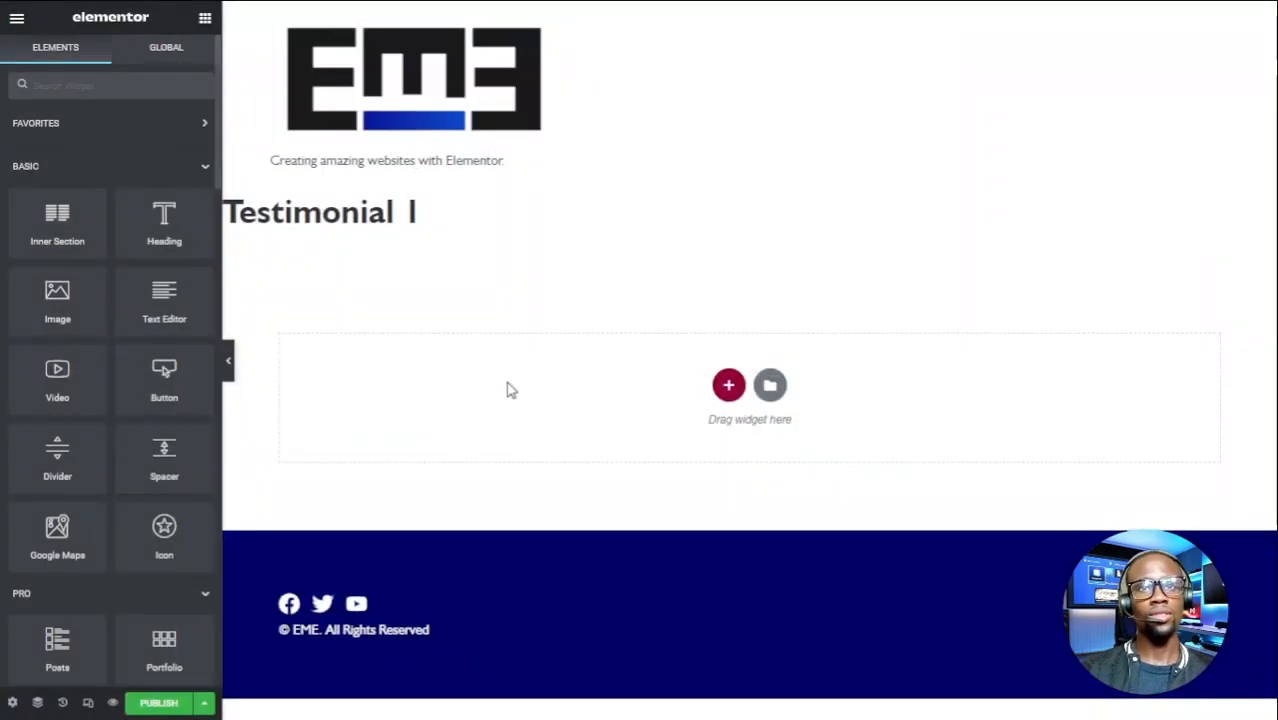
left_click(728, 385)
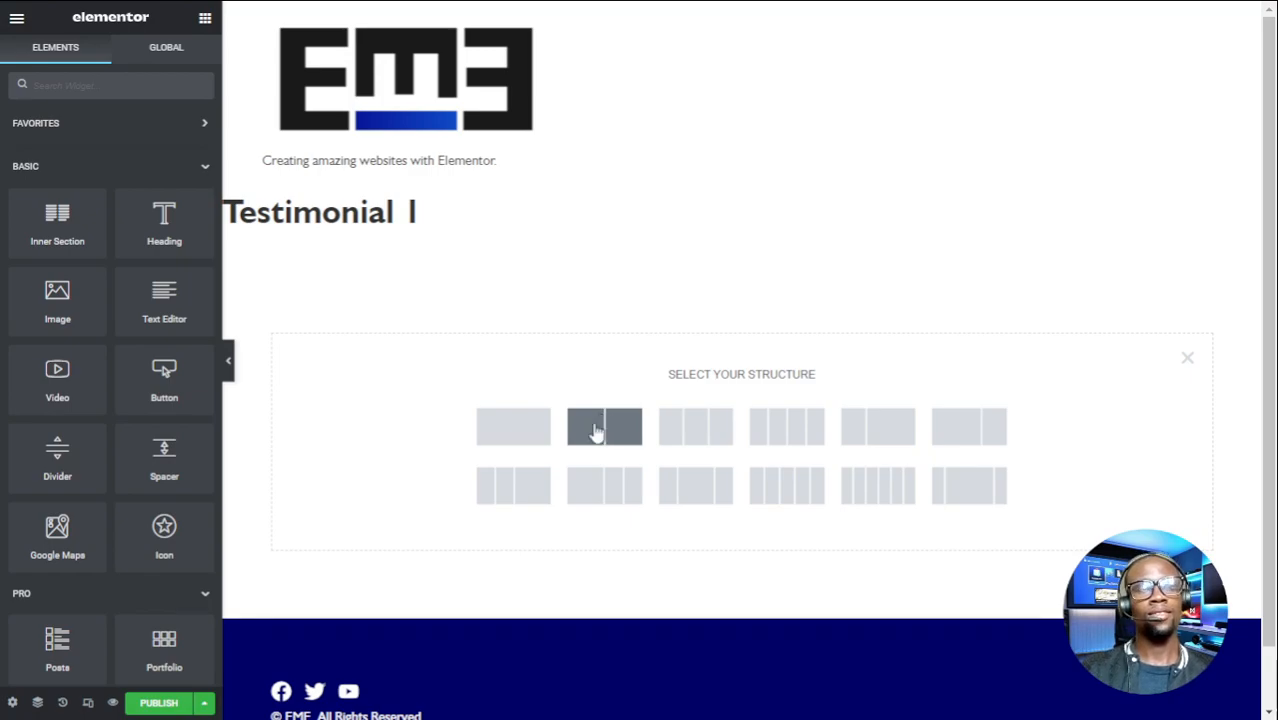
left_click(513, 427)
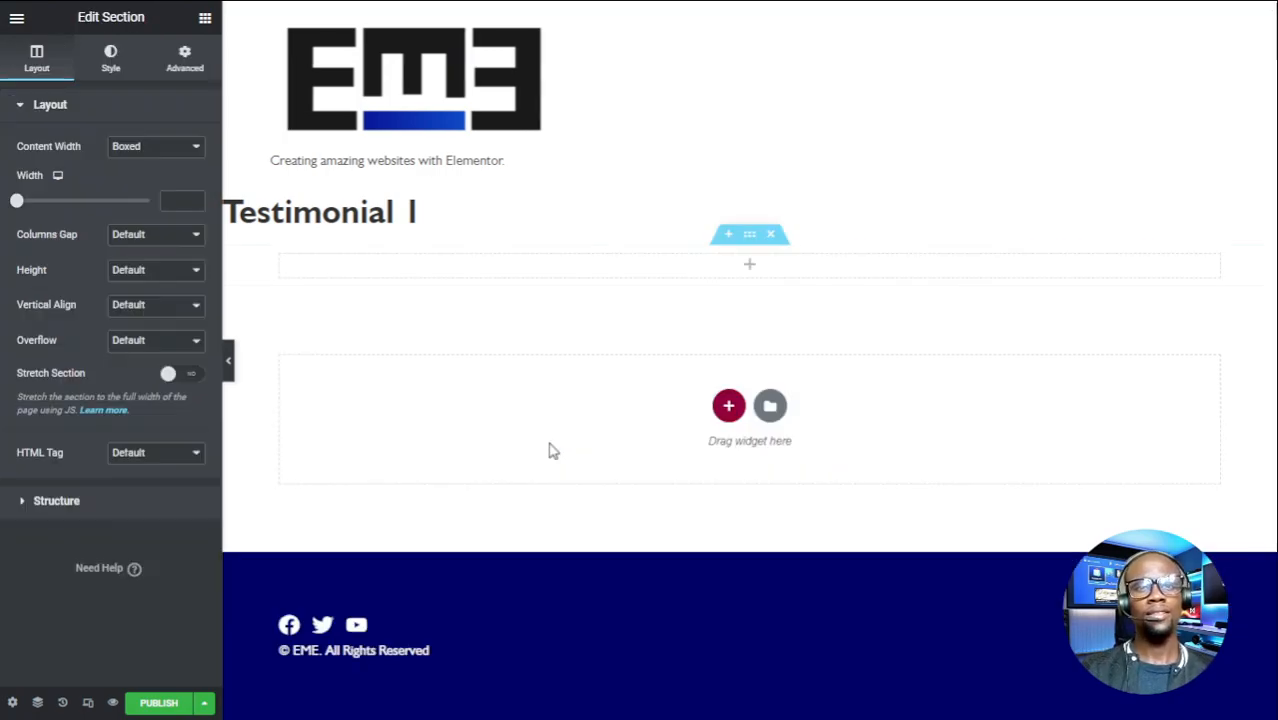
left_click(173, 199)
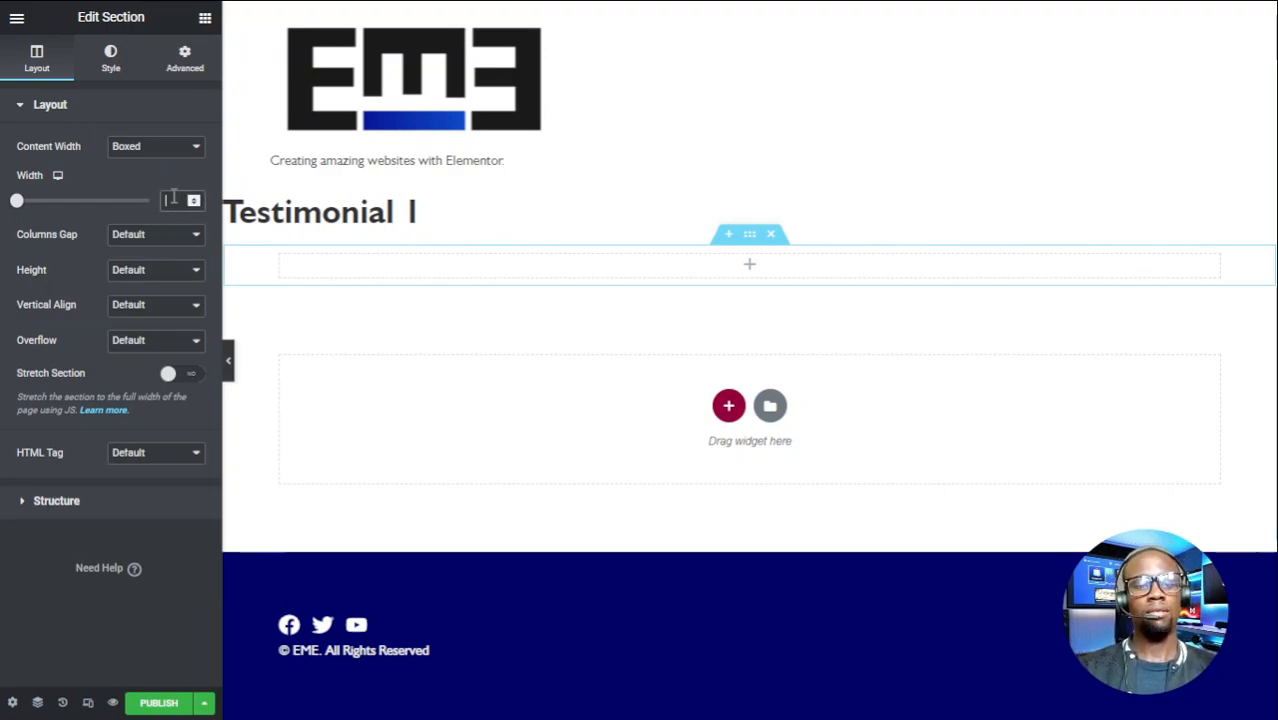
type("3")
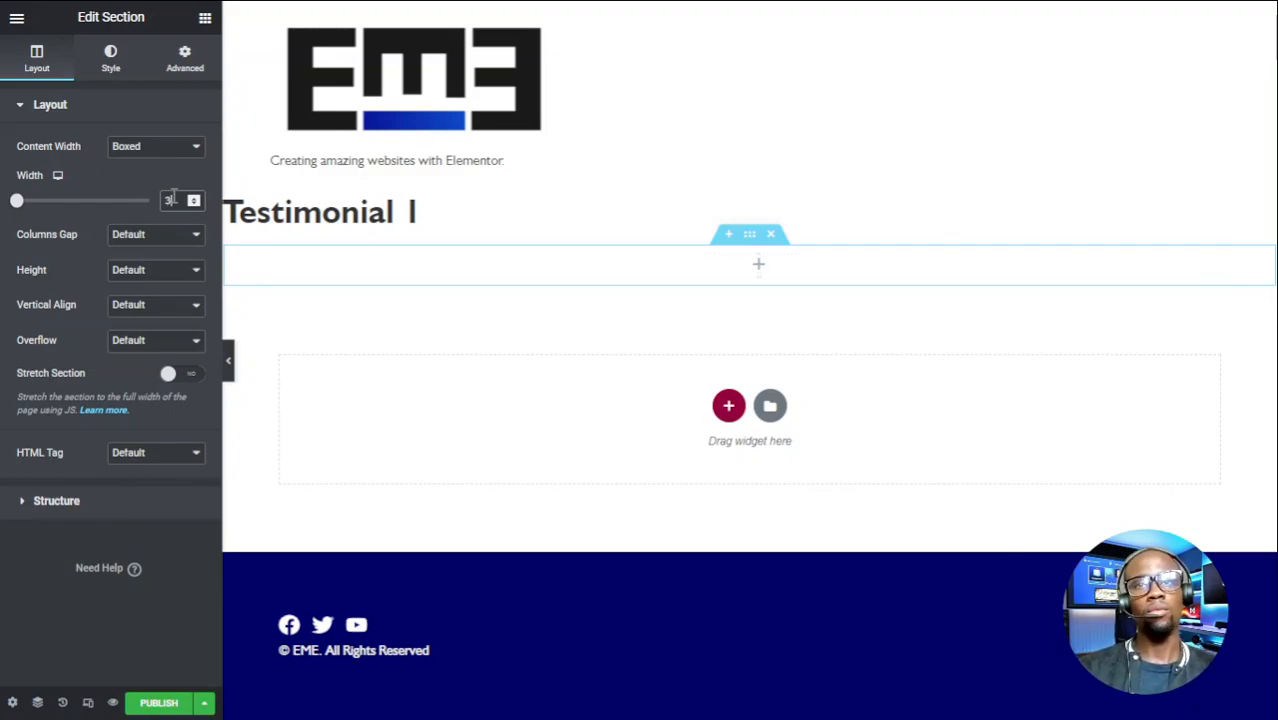
type("00")
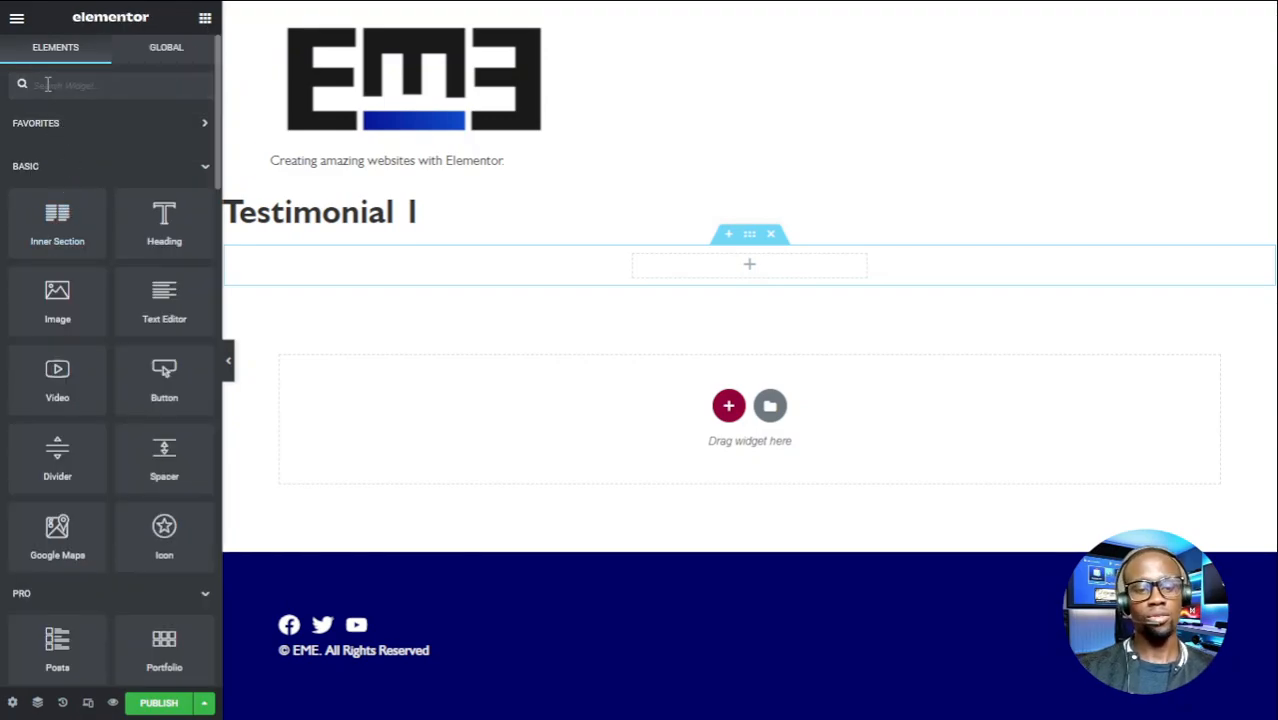
- Add an Image Box widget to the section with Image Position set to Left
left_click(47, 85)
type("ima")
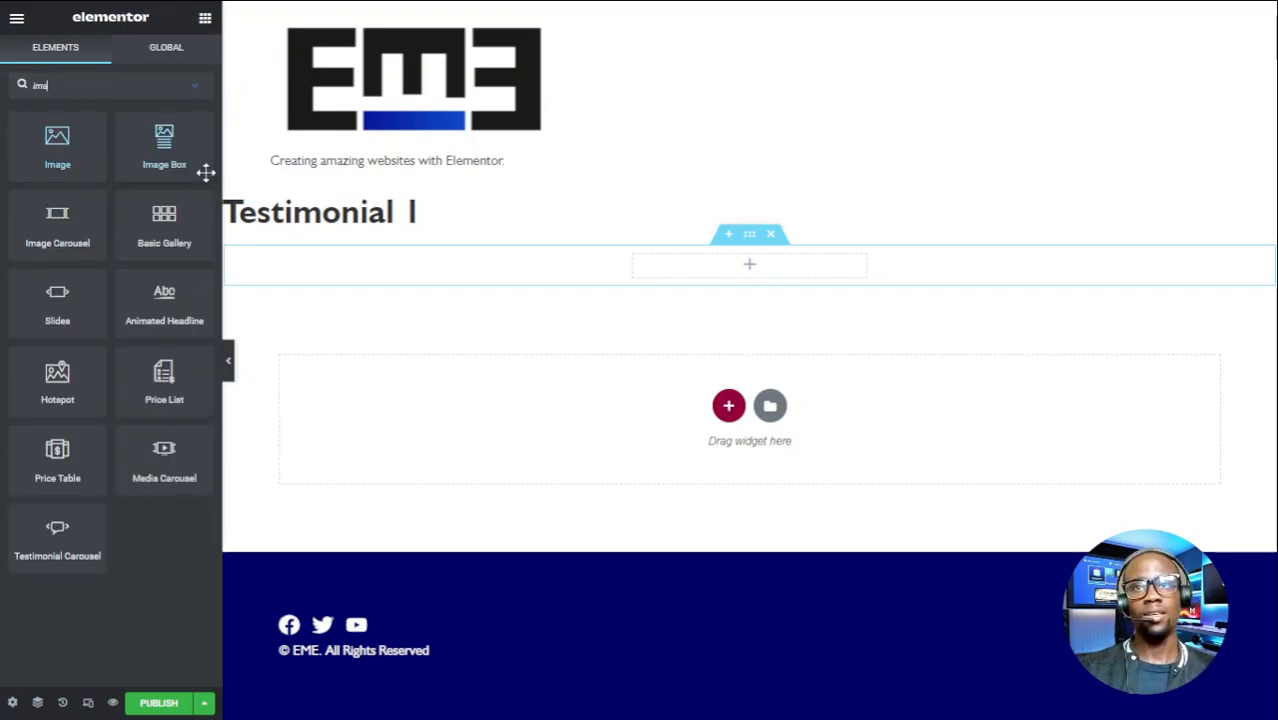
left_click_drag(170, 150, 800, 275)
scroll(76, 404, "down", 1)
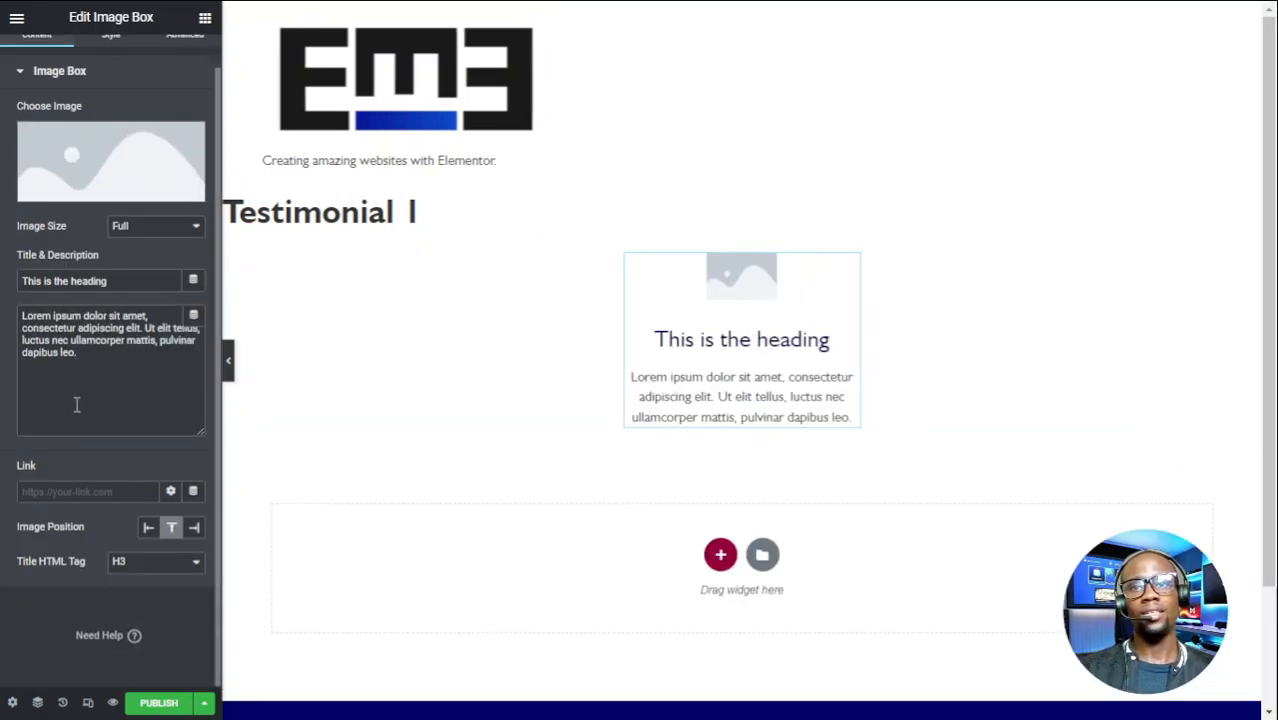
left_click(148, 528)
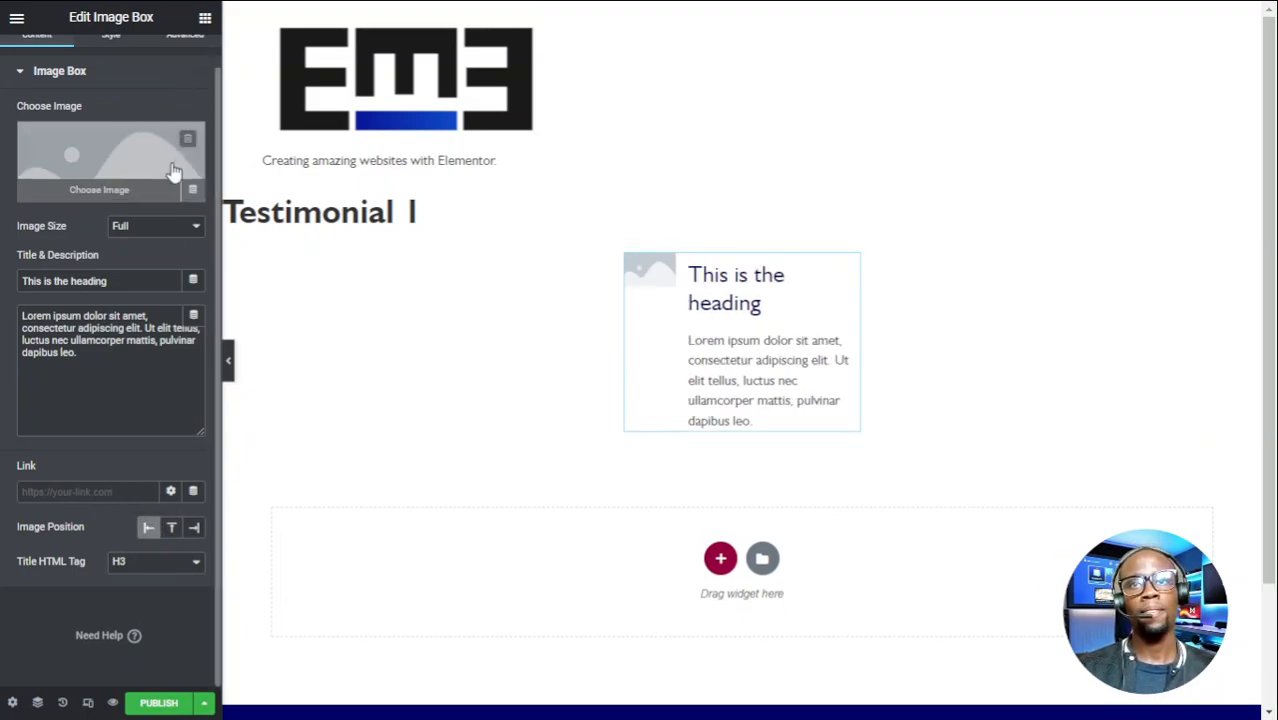
- Set the Image Box title to the reviewer's name and insert their photo from the Media Library
triple_click(53, 281)
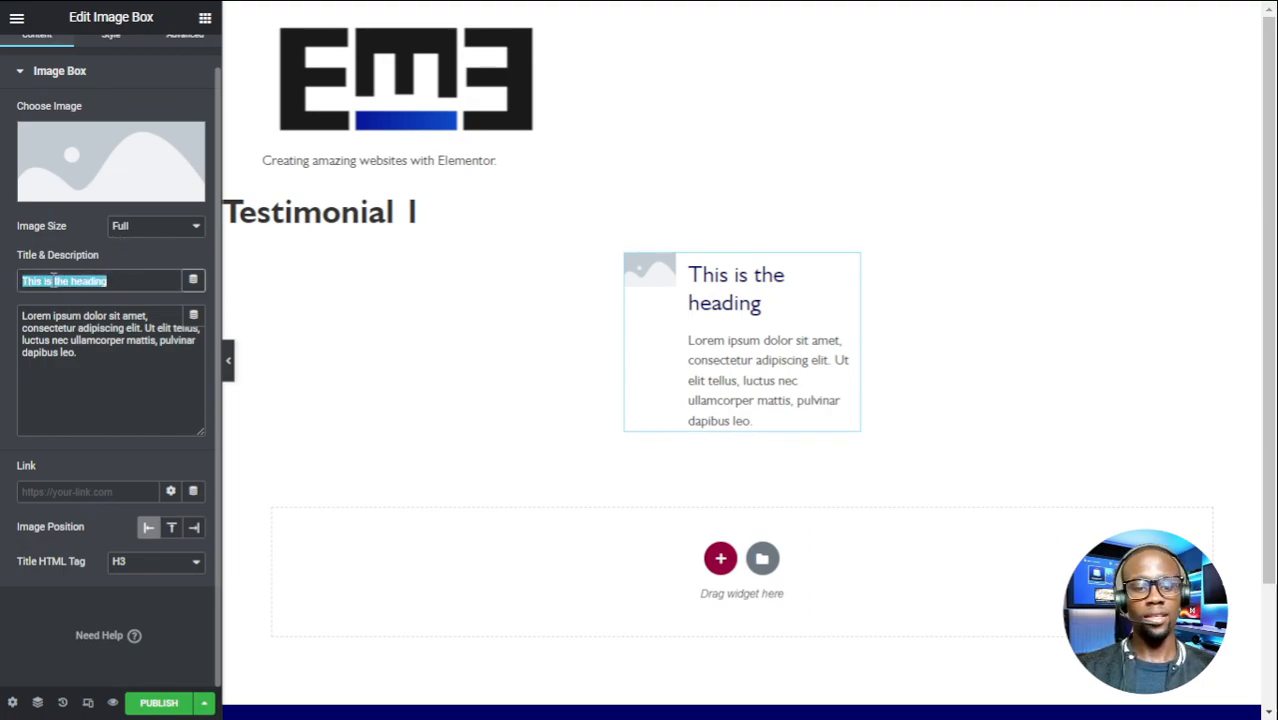
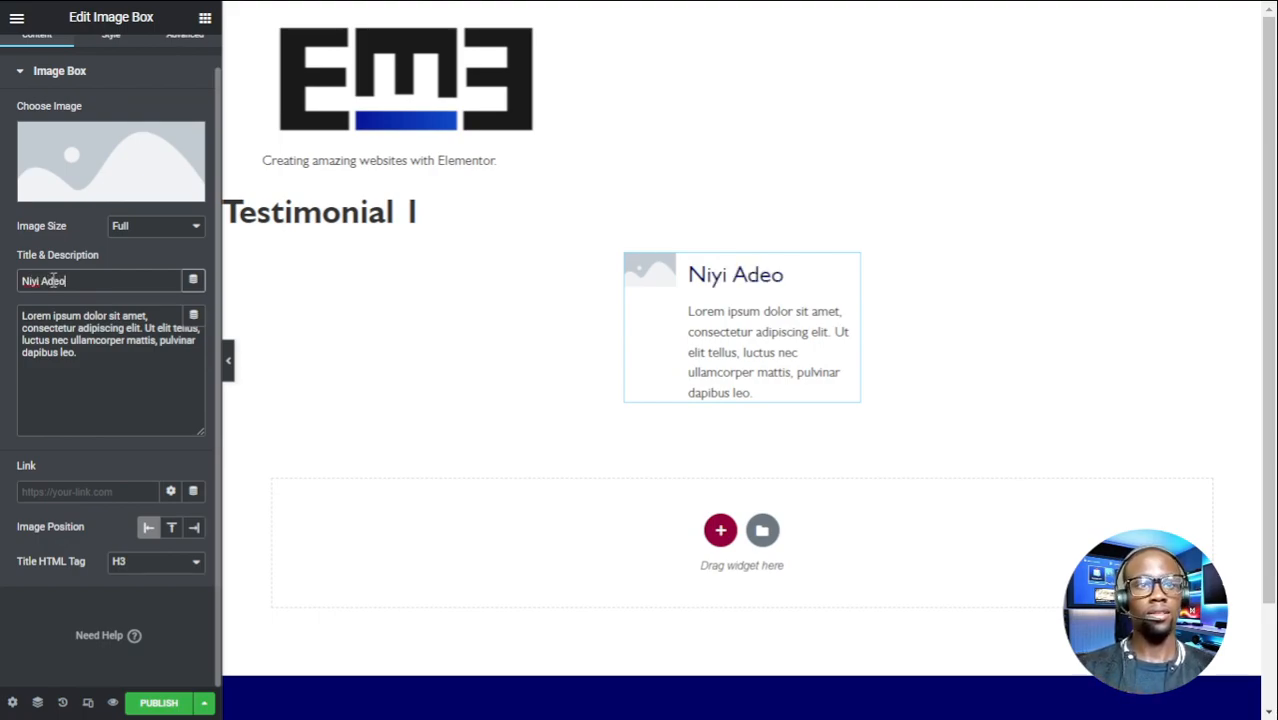
left_click(58, 341)
key("ctrl+a")
left_click(154, 361)
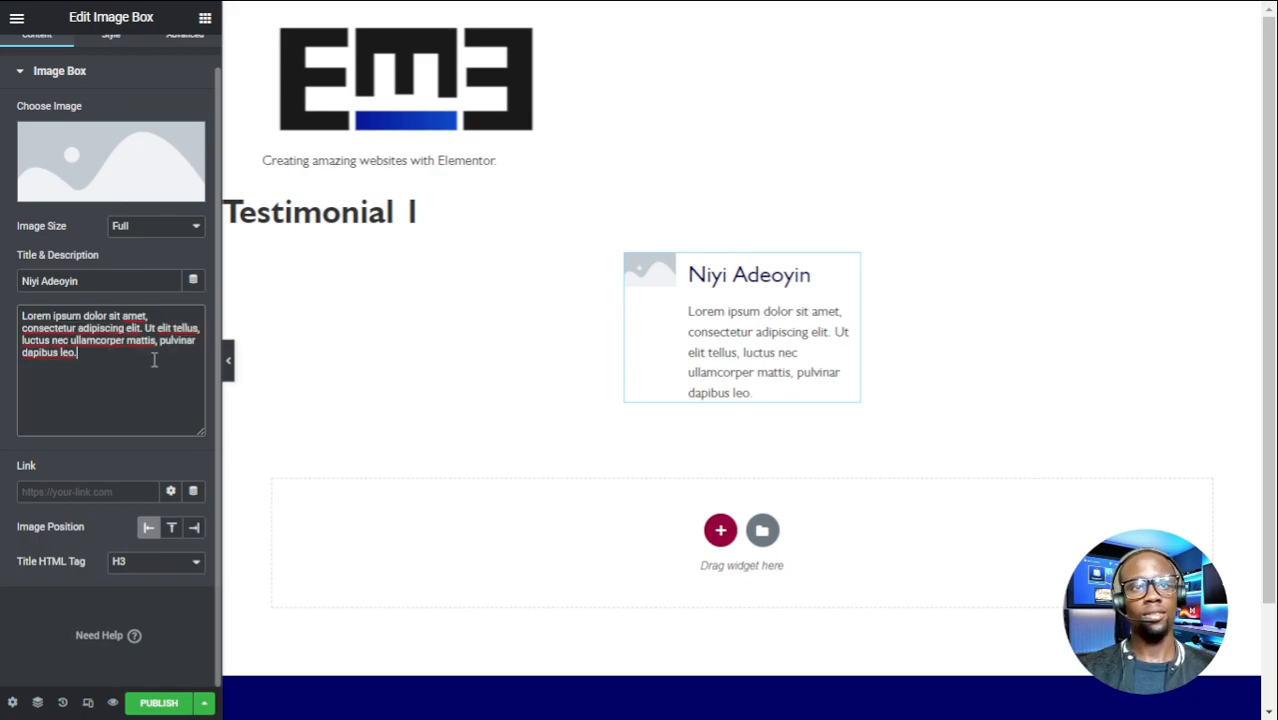
left_click(143, 199)
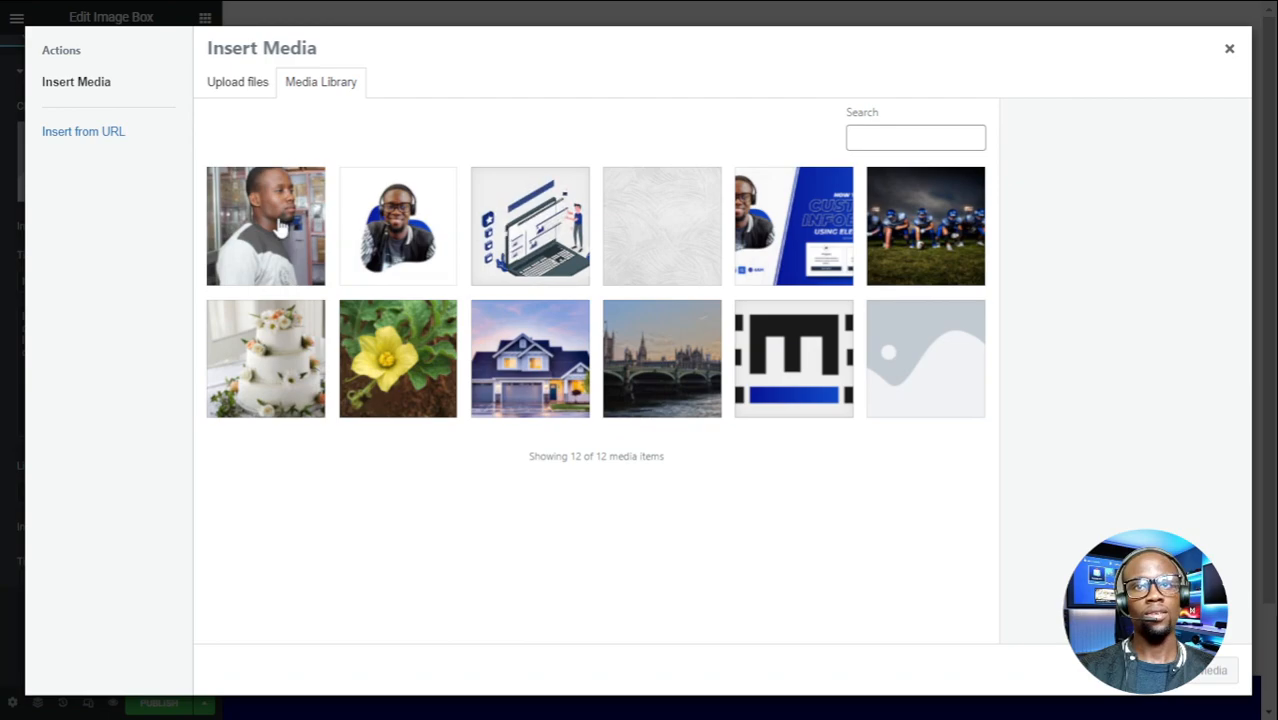
left_click(1219, 673)
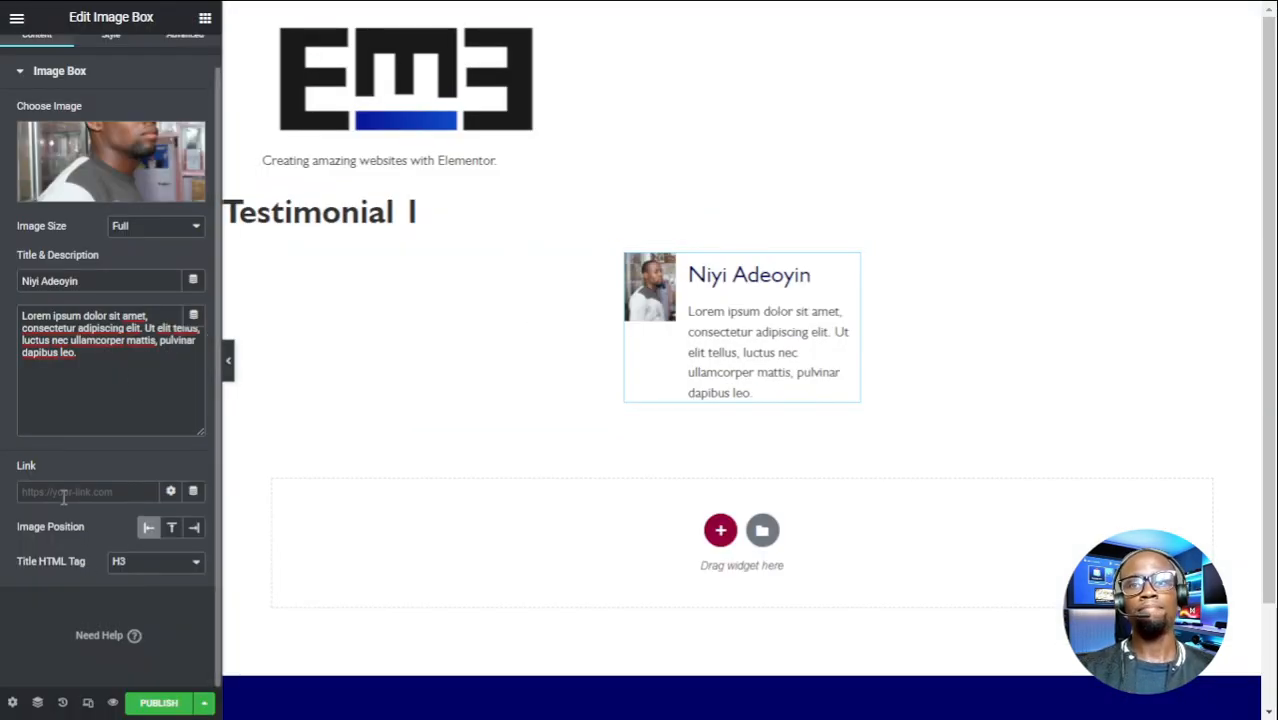
- Set the image to a Custom size of 400 x 400
left_click(133, 345)
left_click(39, 328)
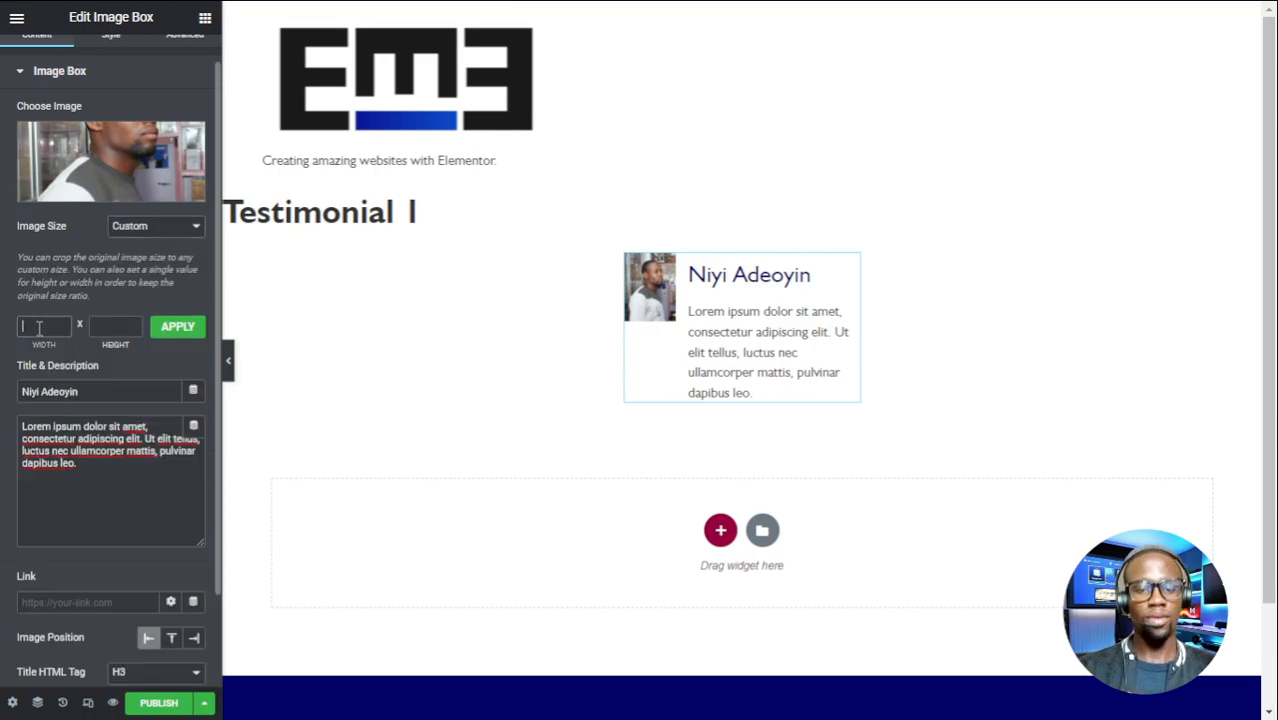
key("Tab")
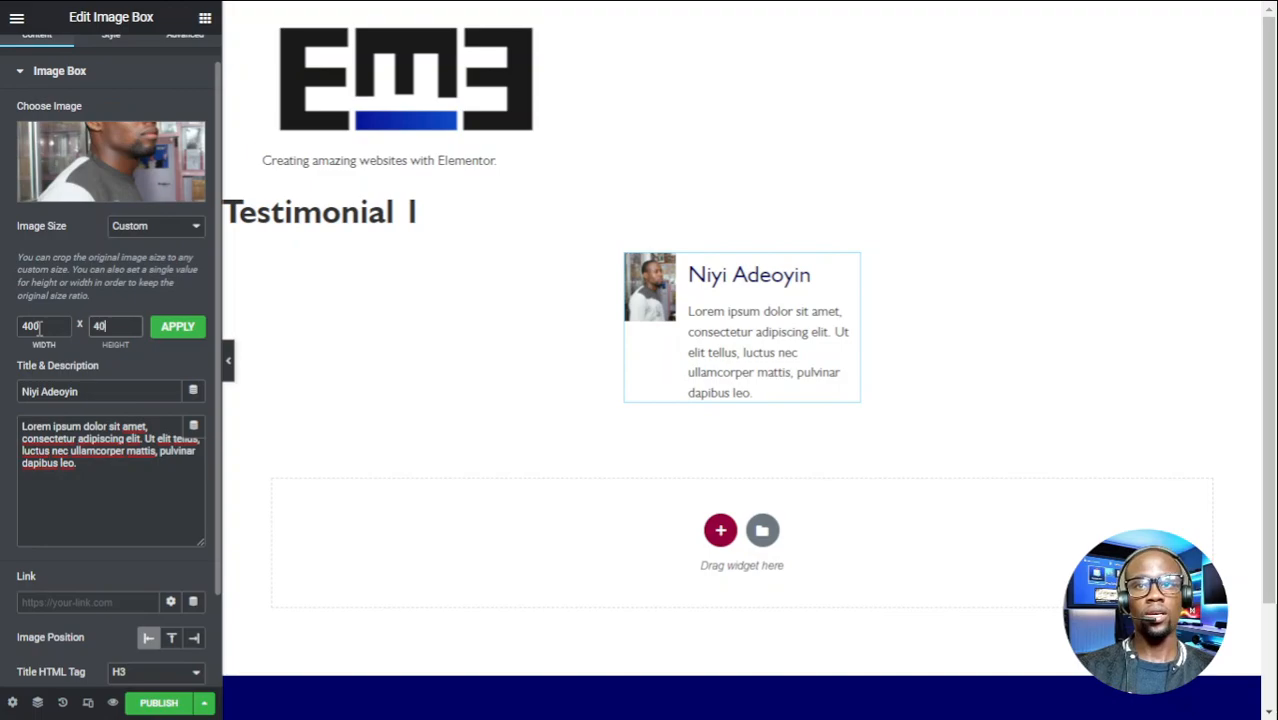
left_click(179, 328)
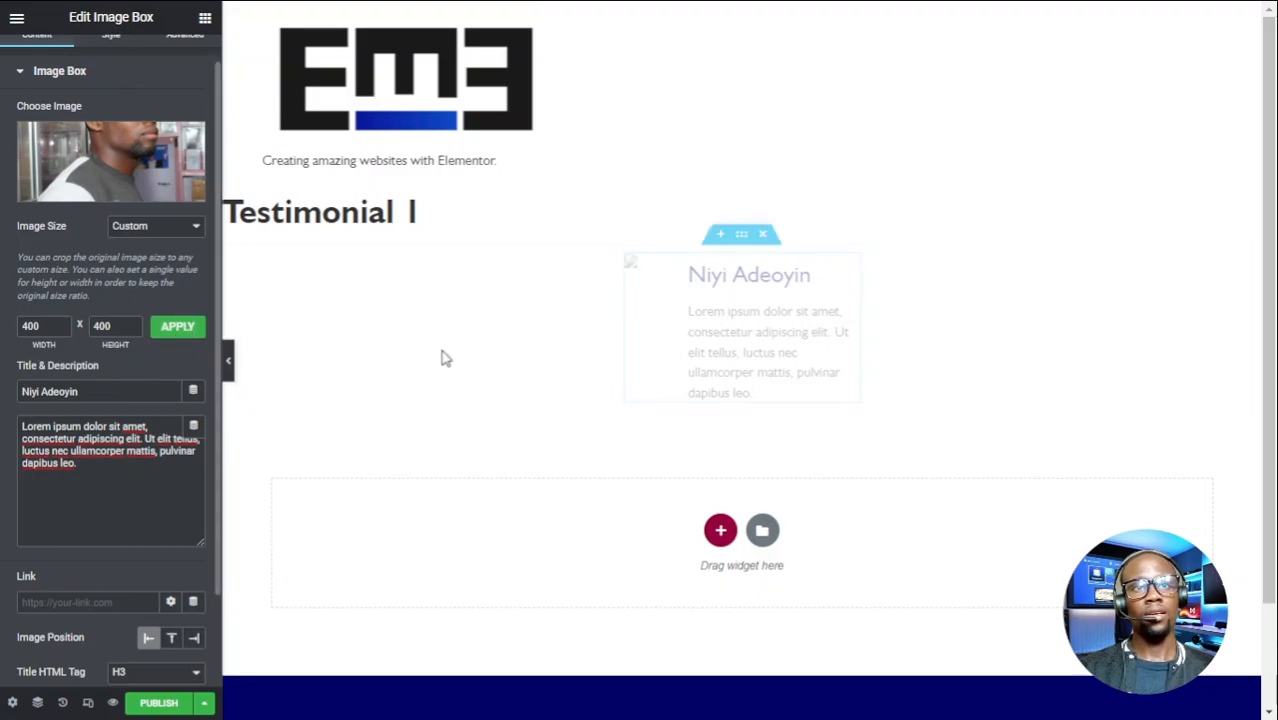
- Give the image a border radius of 50 so it appears circular
scroll(70, 133, "up", 1)
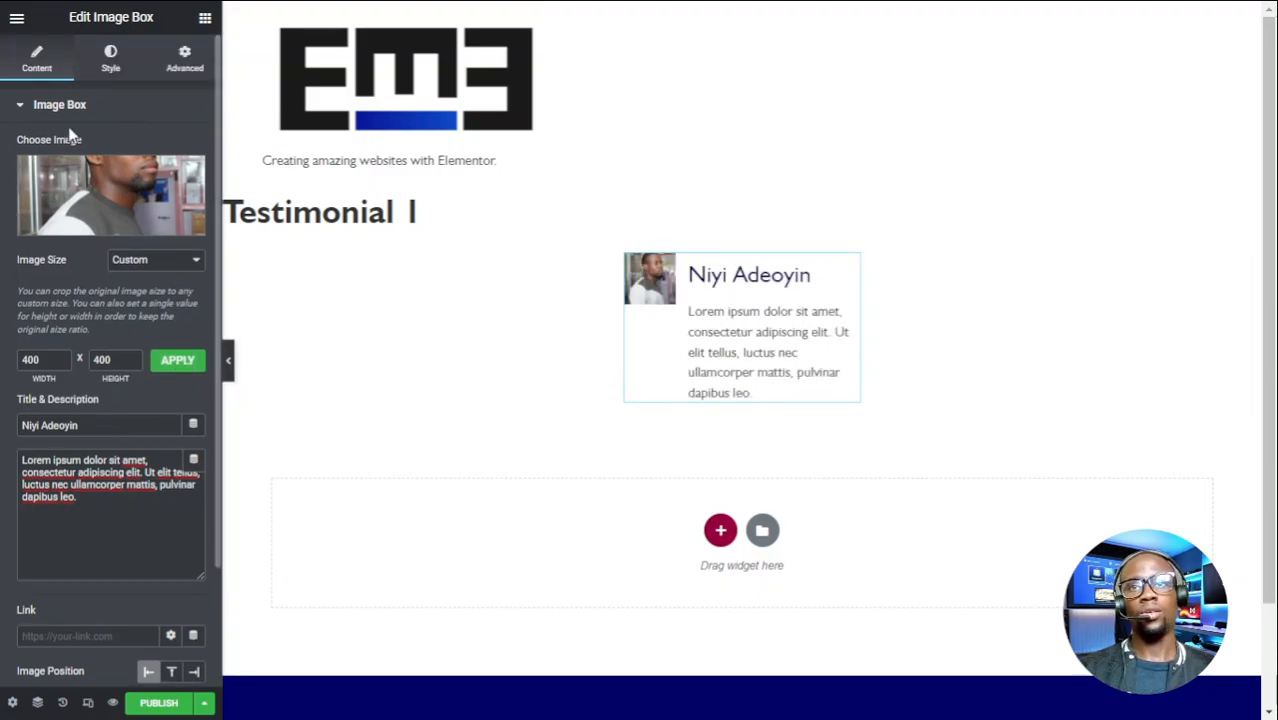
left_click(109, 57)
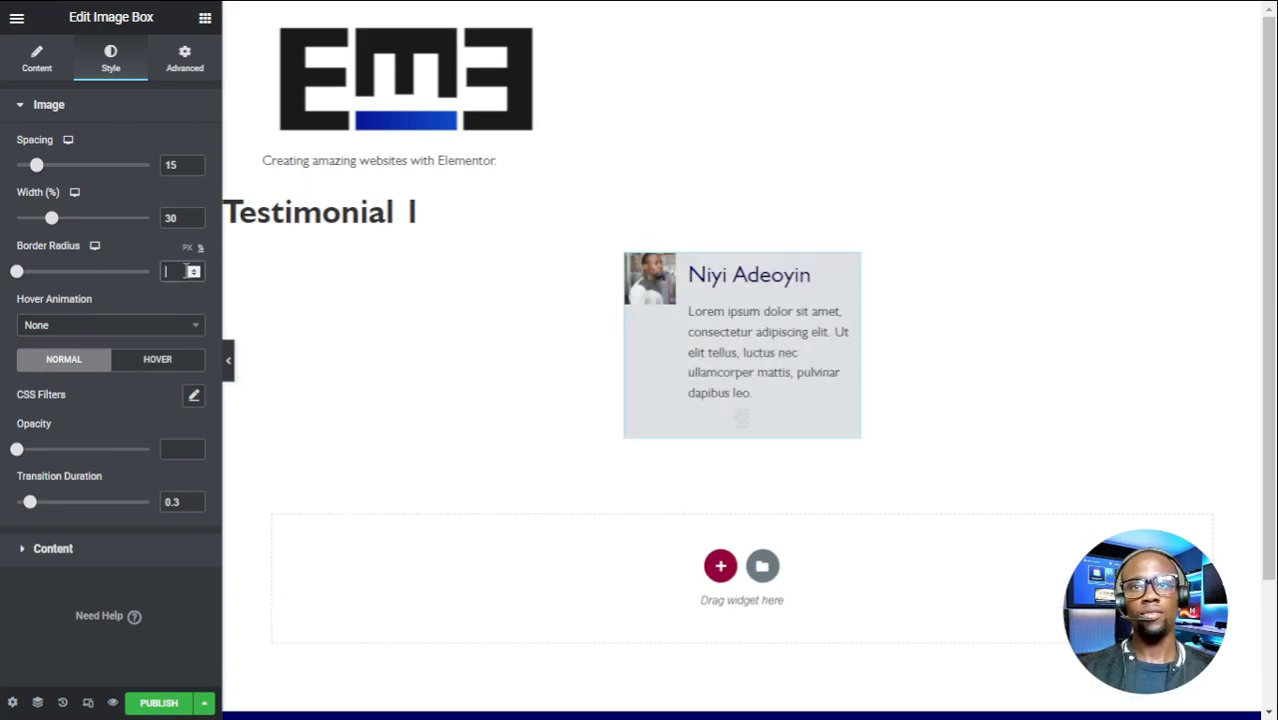
type("50")
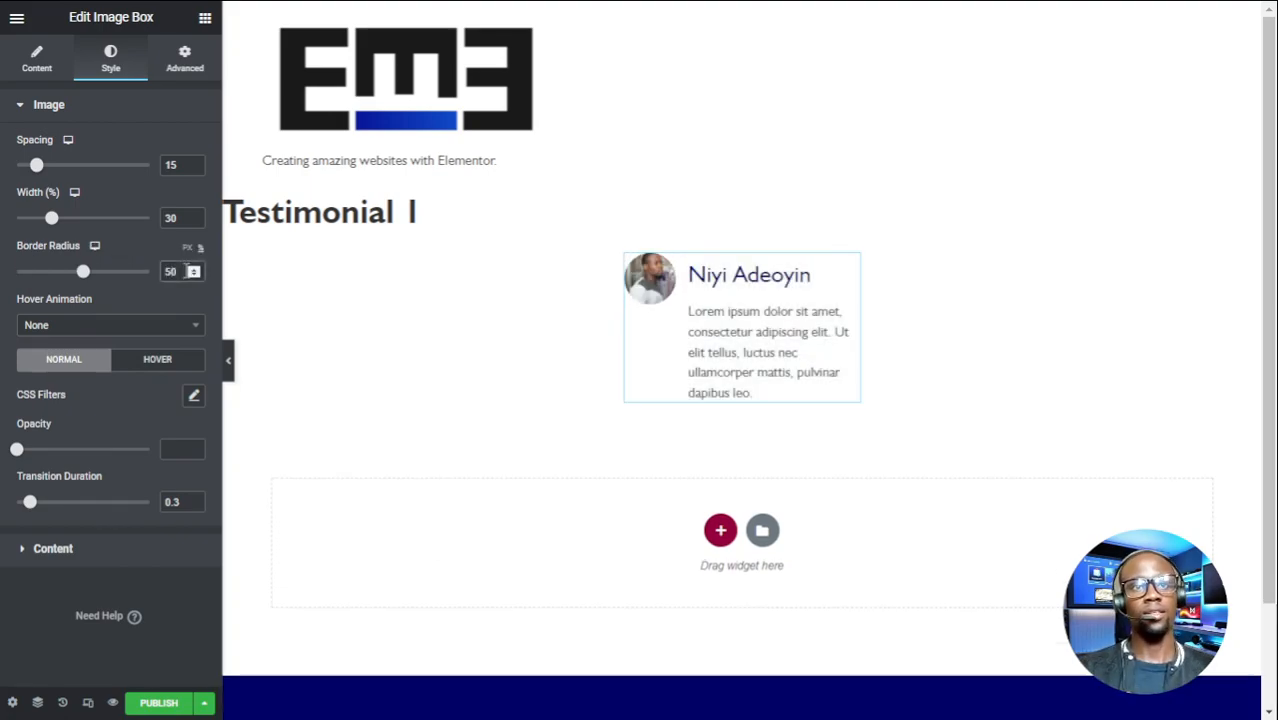
left_click(40, 62)
left_click(203, 20)
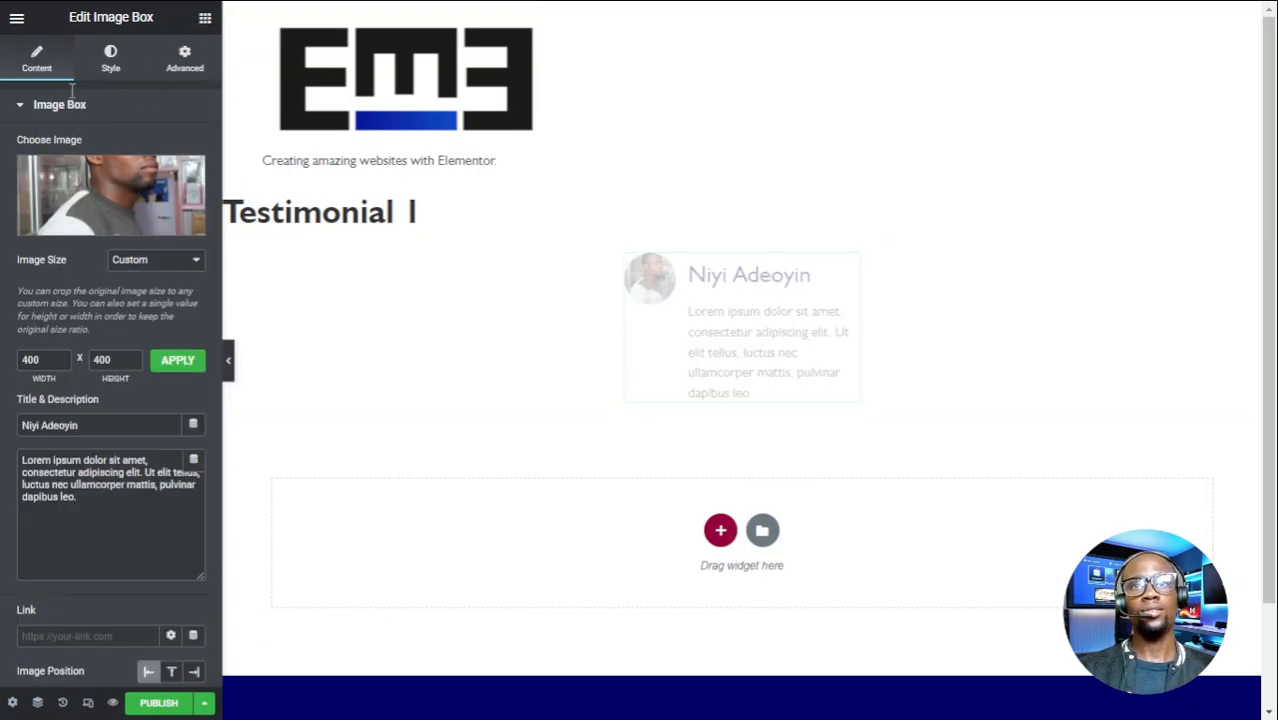
- Add a Video widget below the Image Box and open the column's settings
type("iid")
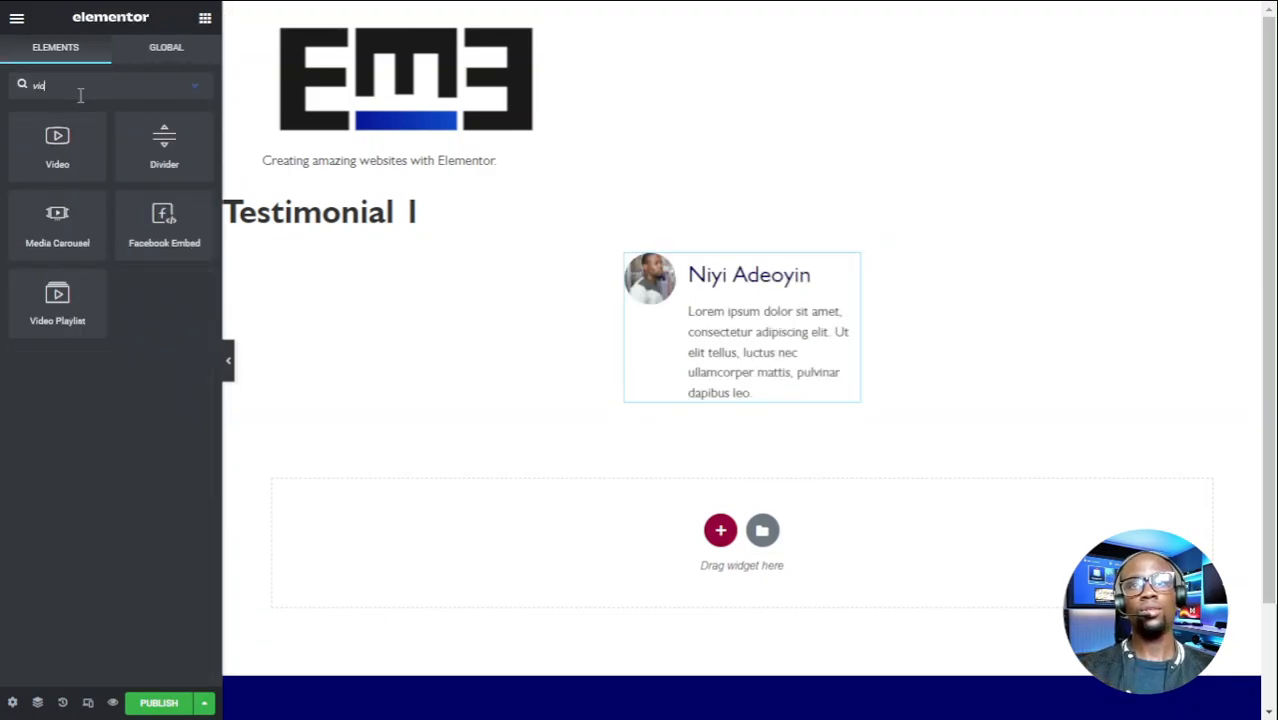
left_click_drag(62, 148, 776, 385)
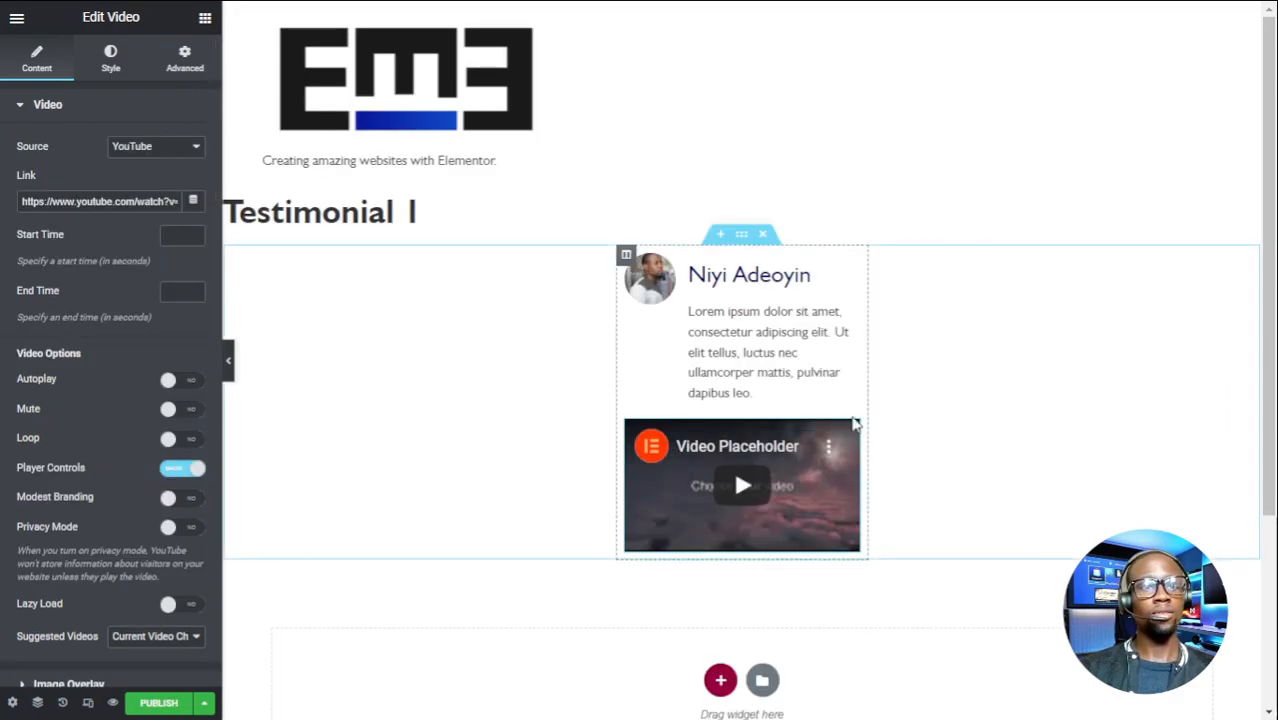
left_click(626, 255)
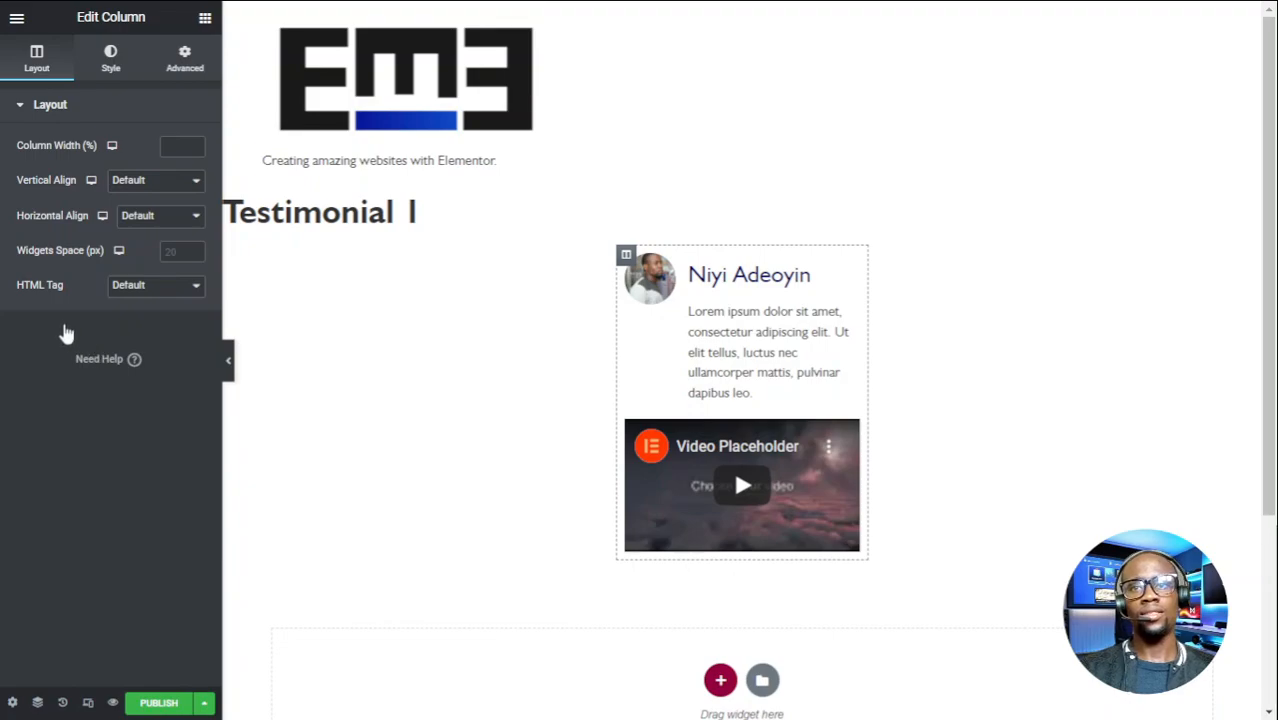
- Give the column a solid 2 px Primary-colour border with a 10 corner radius
left_click(33, 235)
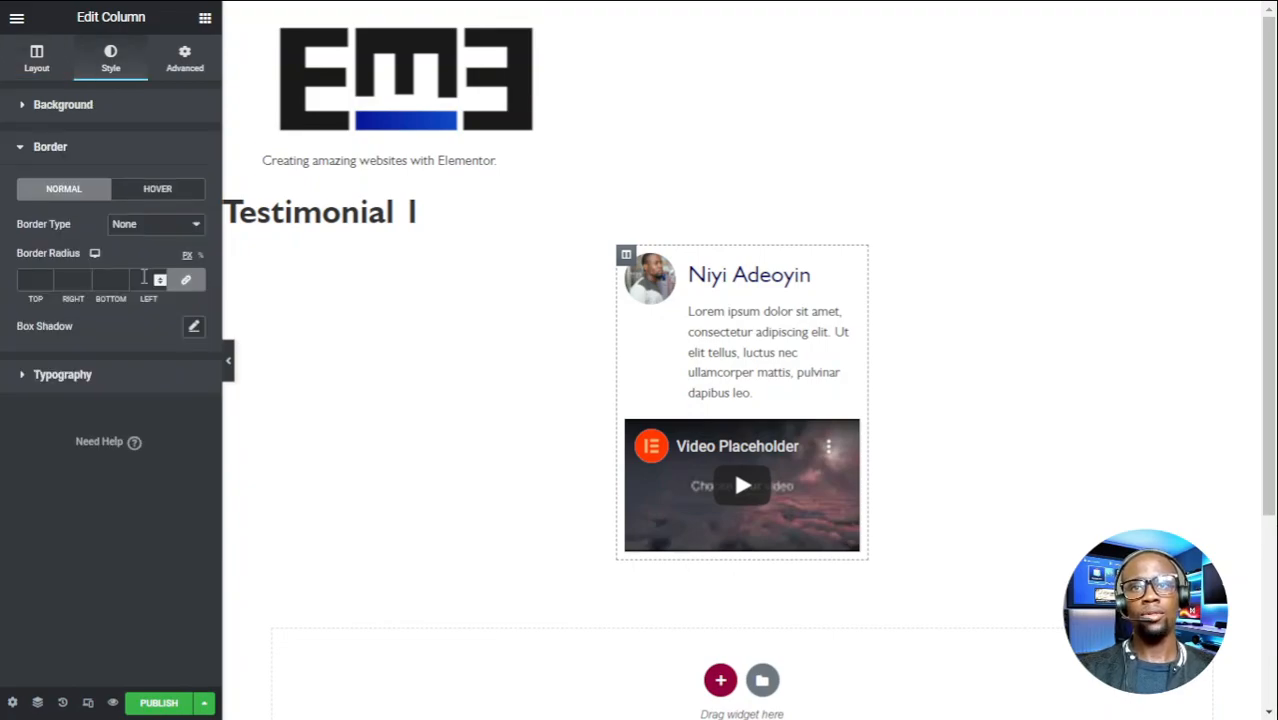
left_click(150, 224)
left_click(141, 266)
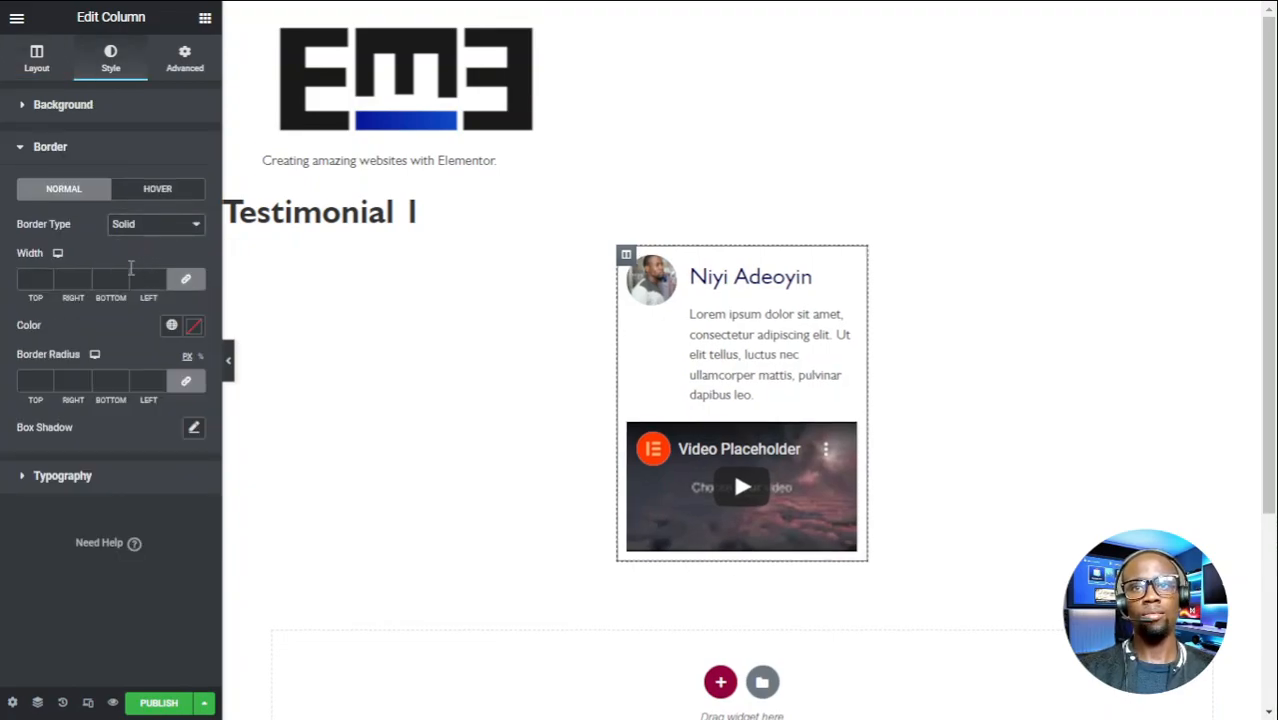
left_click(35, 277)
type("1")
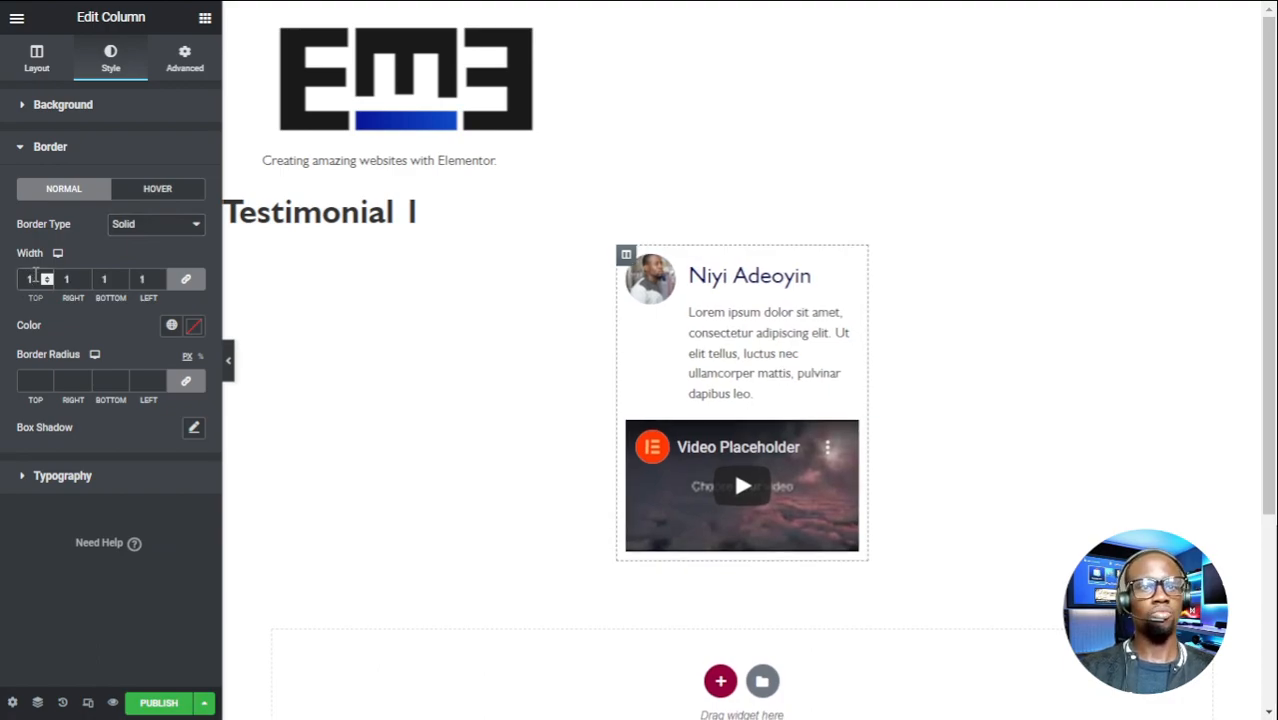
left_click(47, 275)
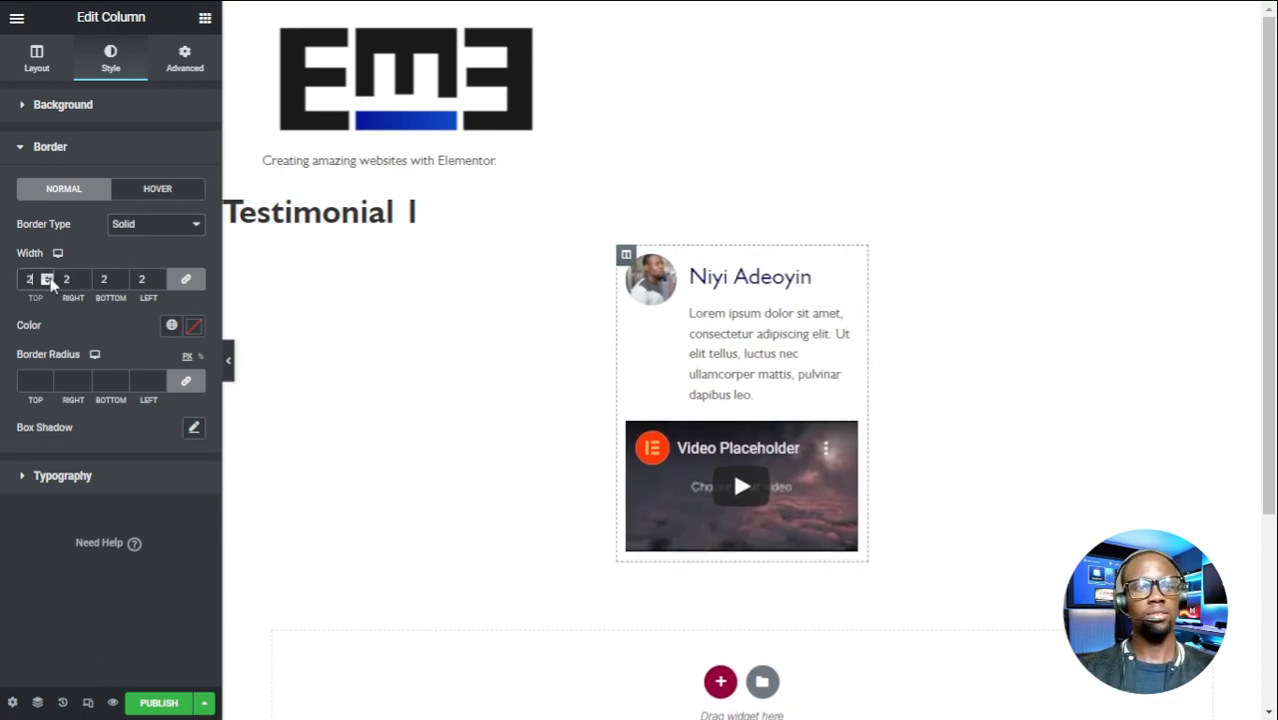
left_click(172, 326)
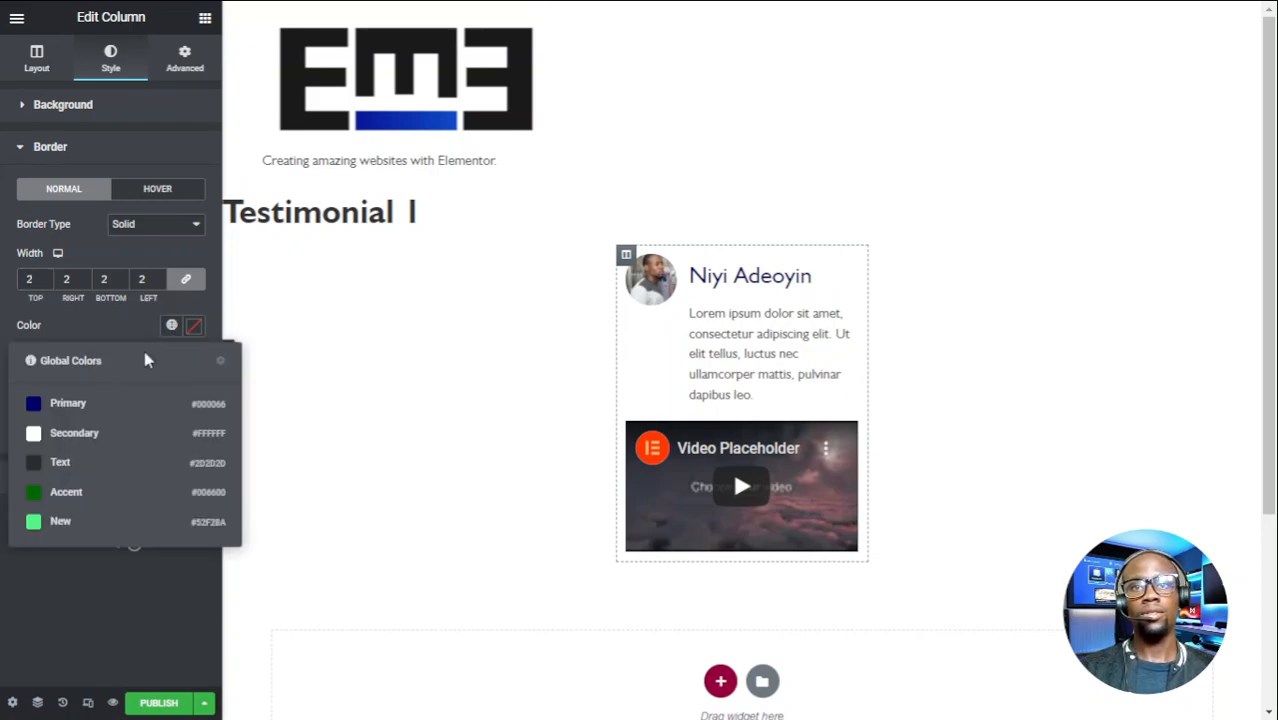
left_click(74, 405)
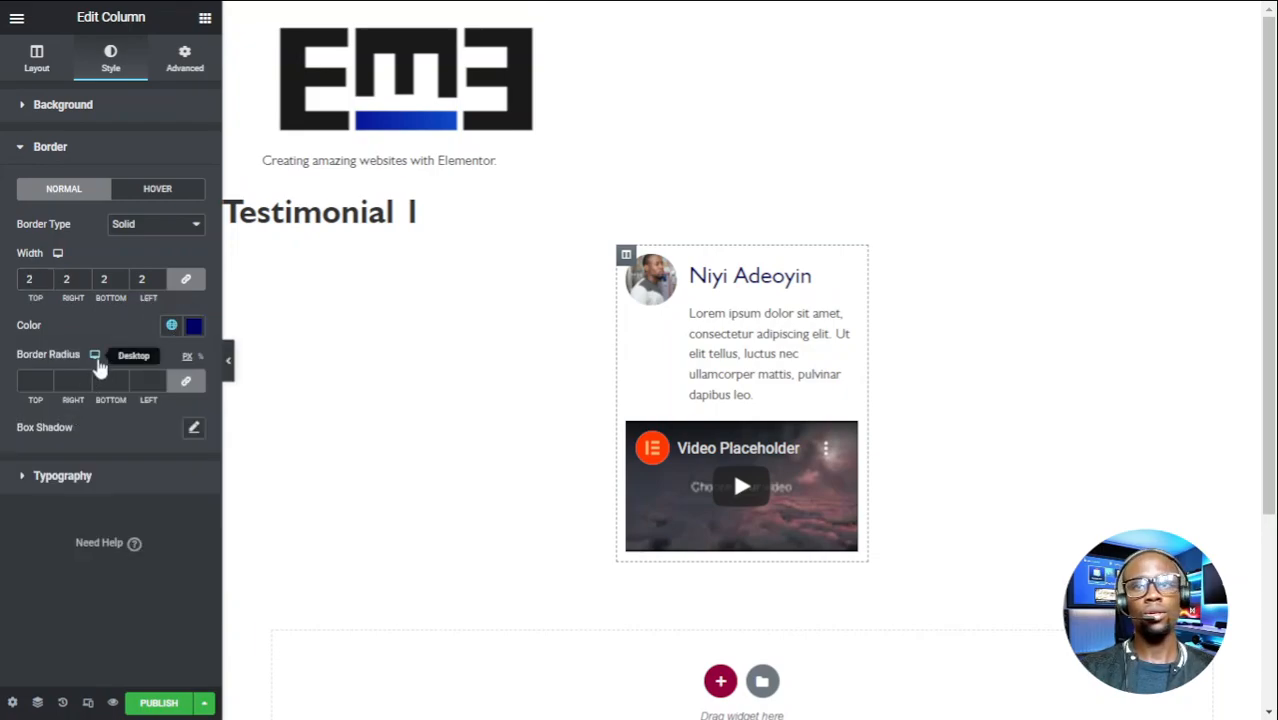
left_click(25, 380)
type("10")
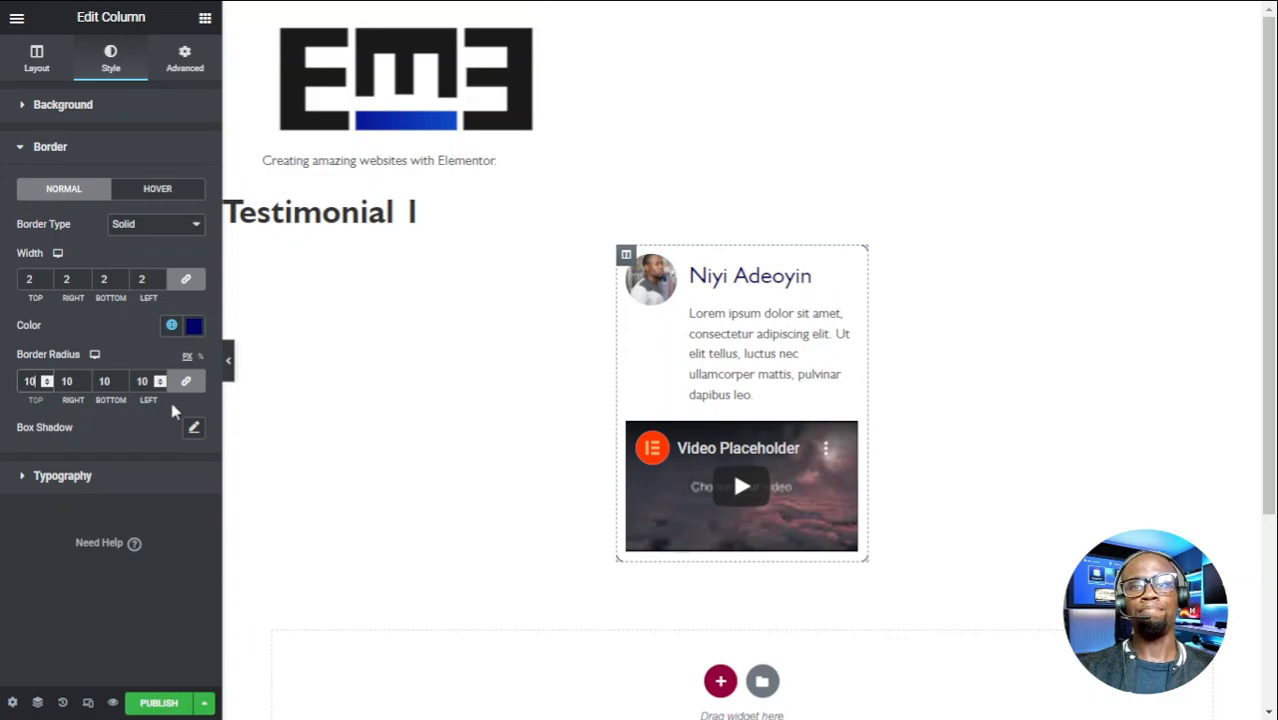
- Lighten the column's box shadow colour to 0.25 opacity
left_click(194, 427)
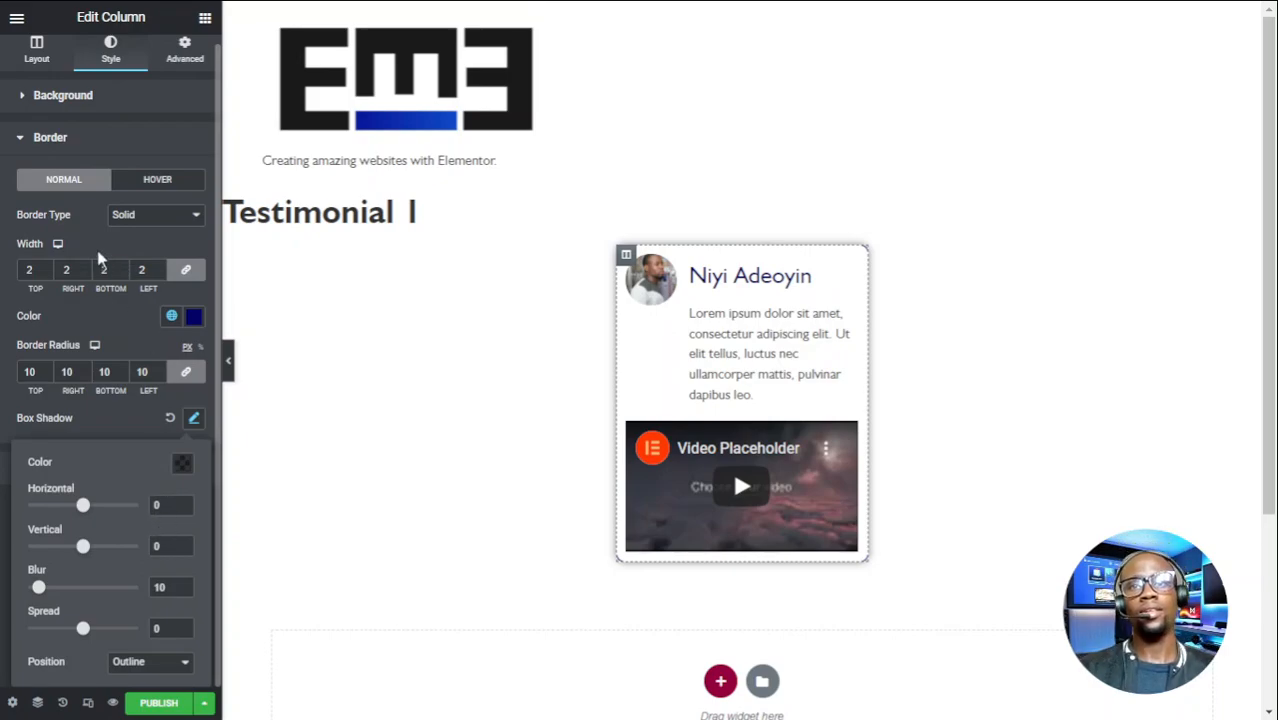
left_click(1, 314)
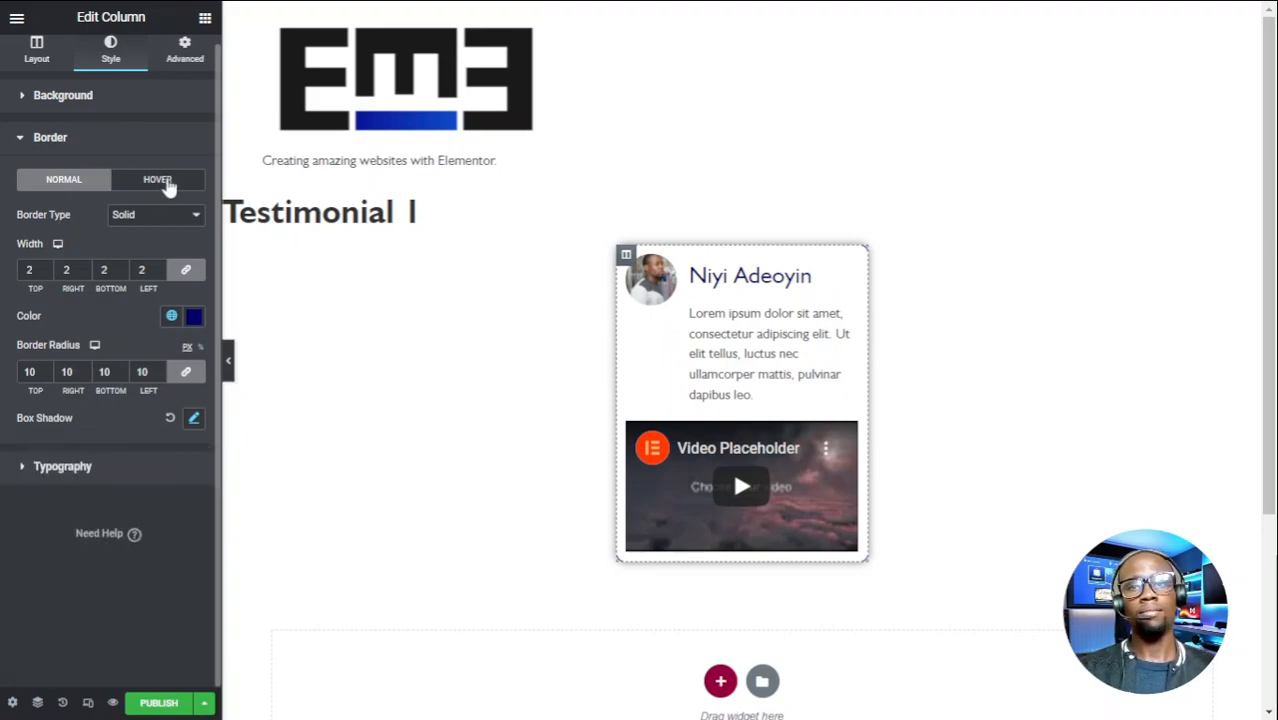
left_click(194, 419)
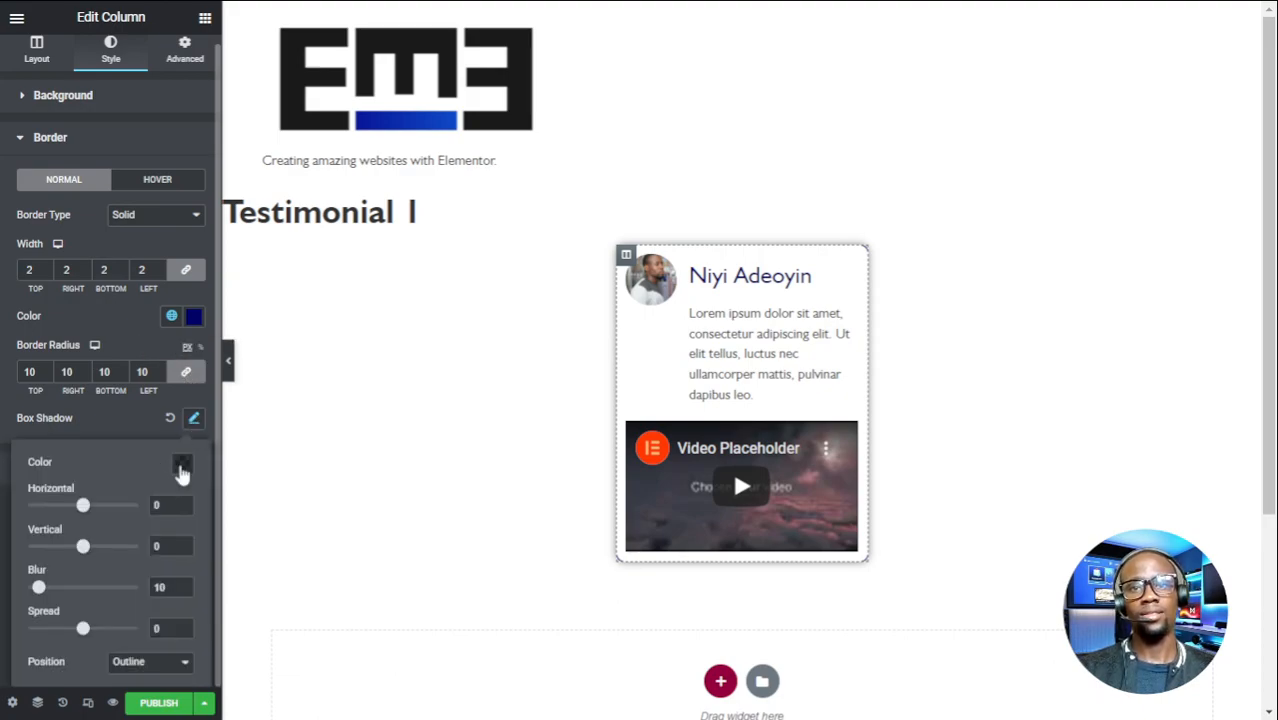
left_click(181, 465)
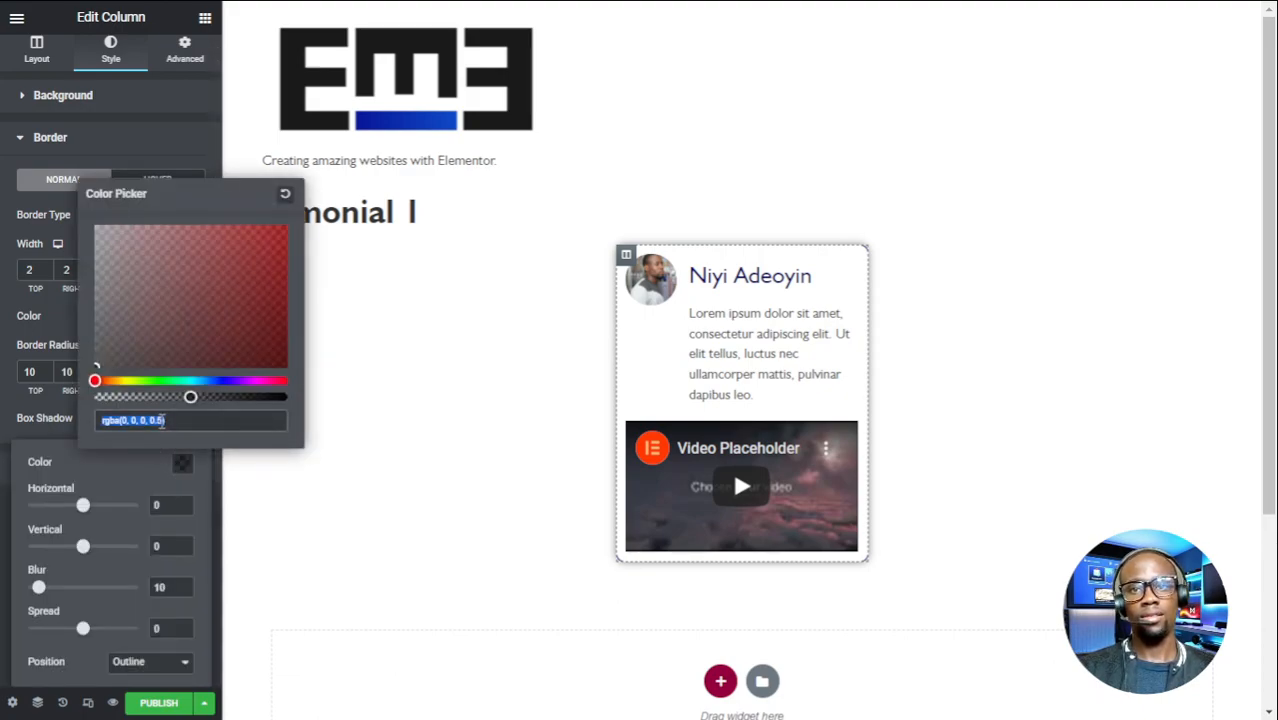
left_click(153, 428)
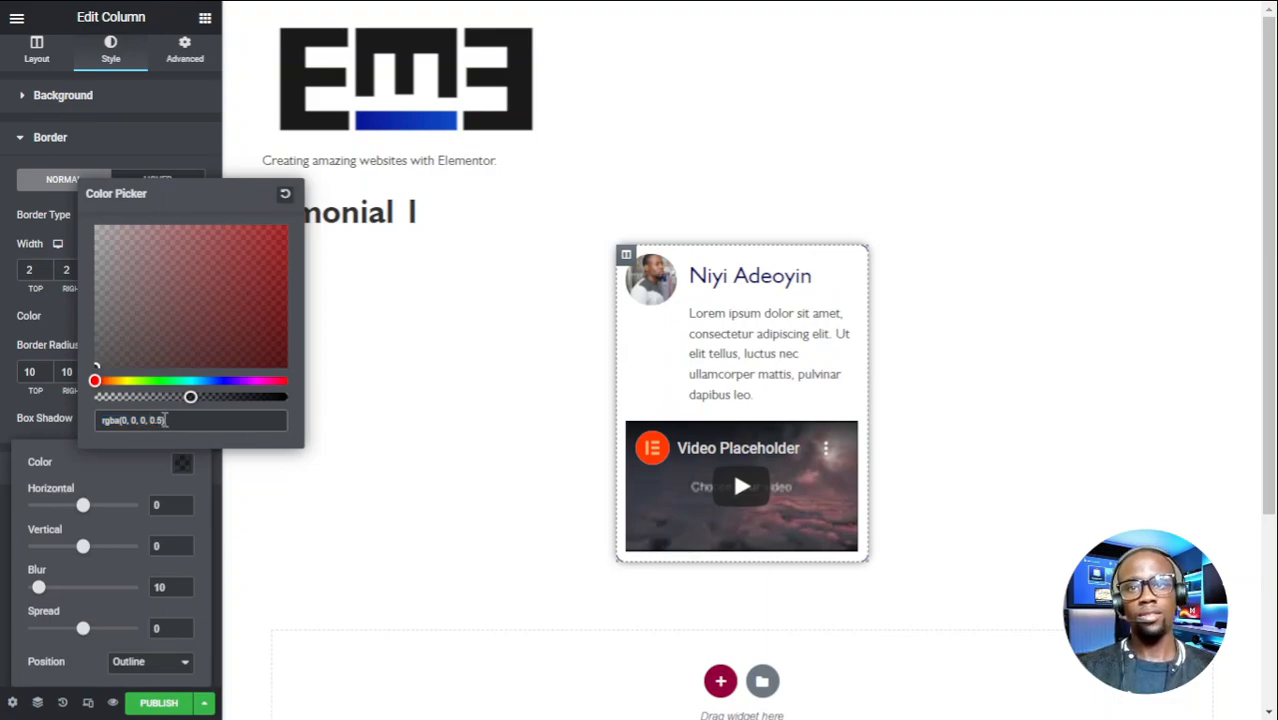
type("2")
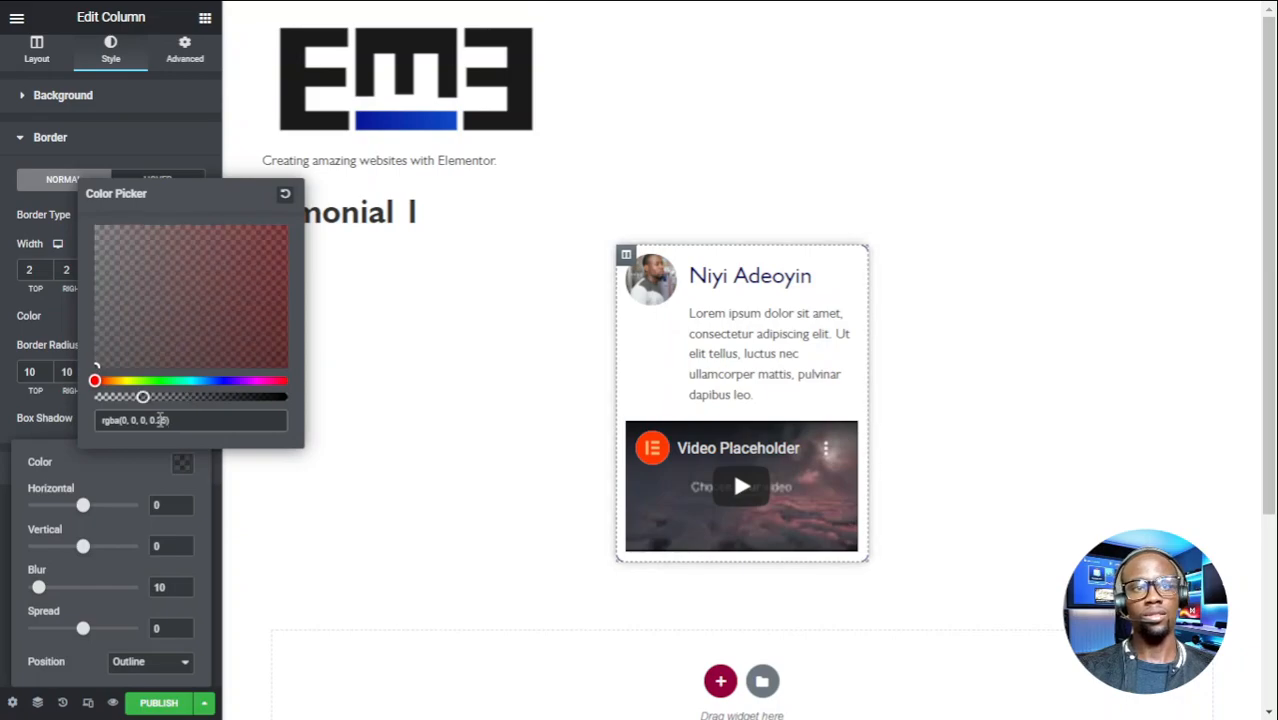
left_click(3, 445)
- Set the column's padding to 20 on all sides and hide the editor panel
left_click(184, 52)
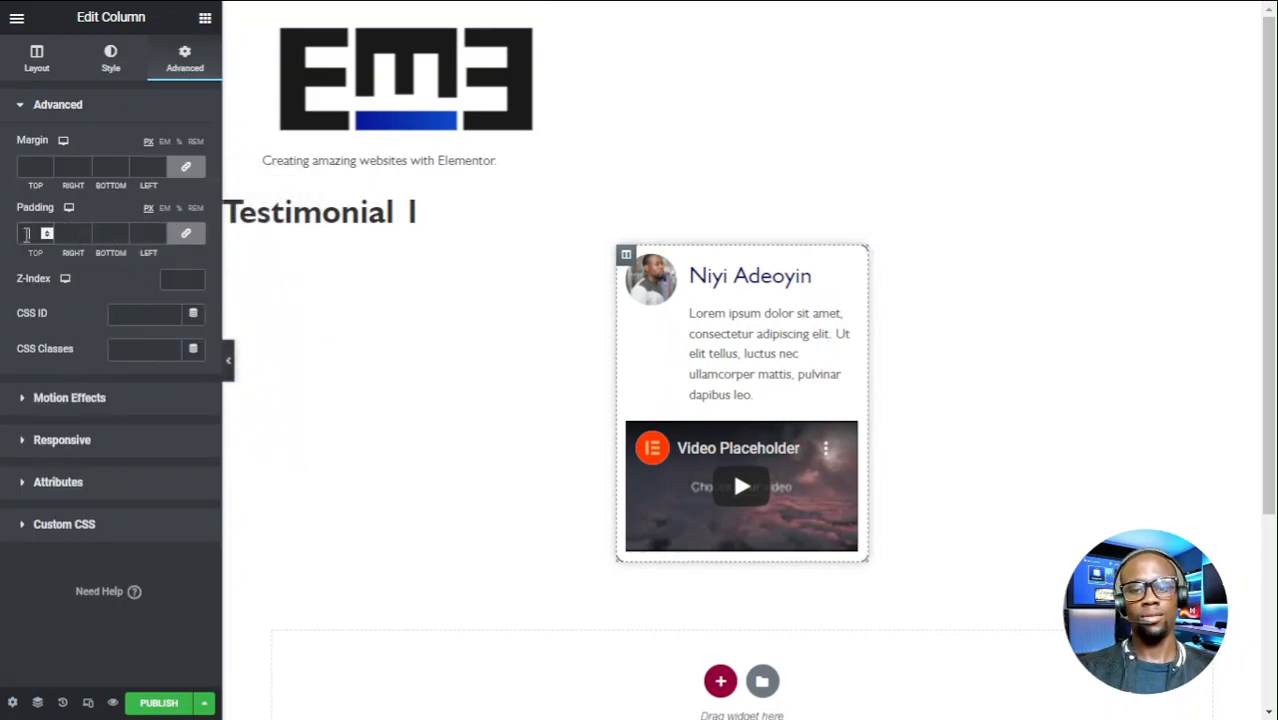
type("30")
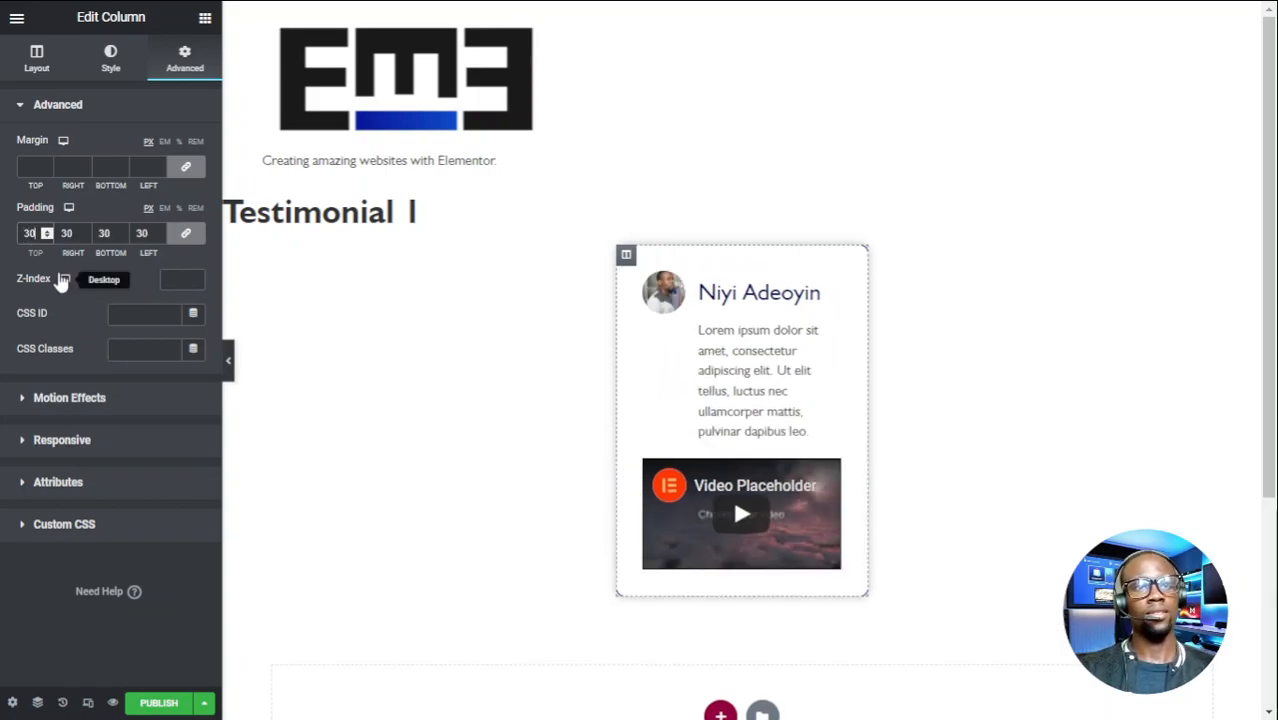
left_click_drag(30, 237, 20, 236)
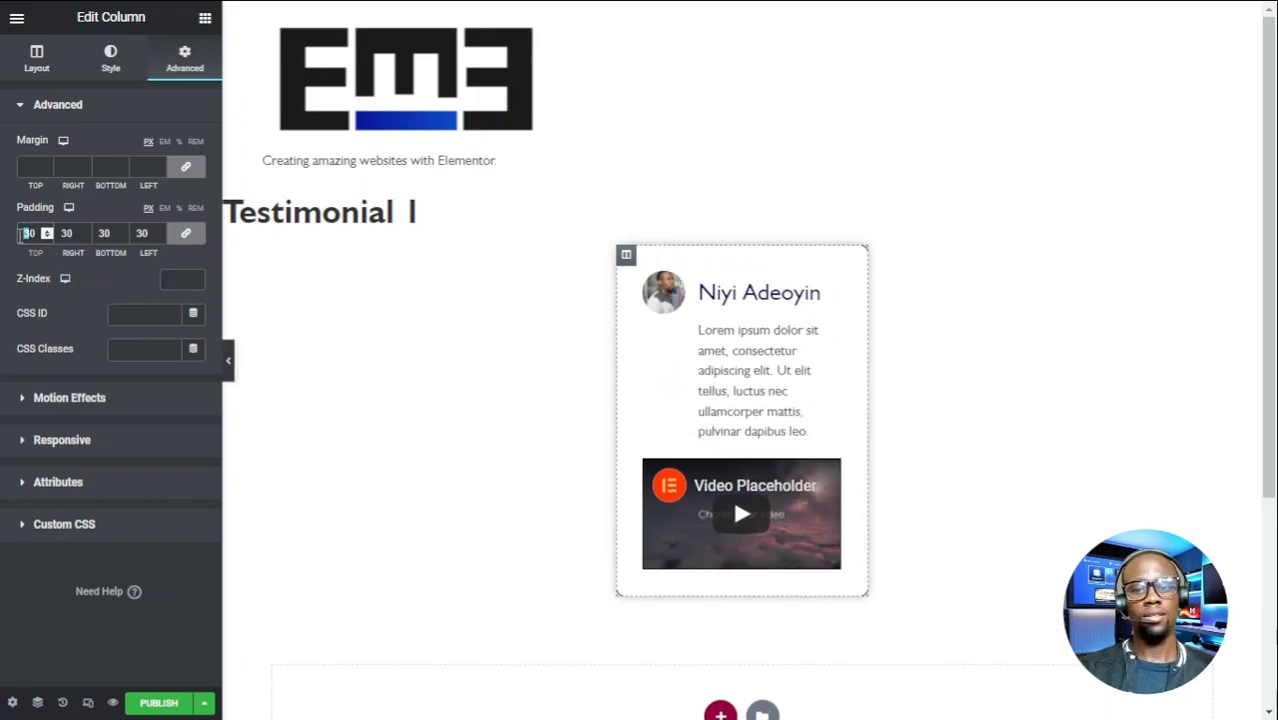
type("2")
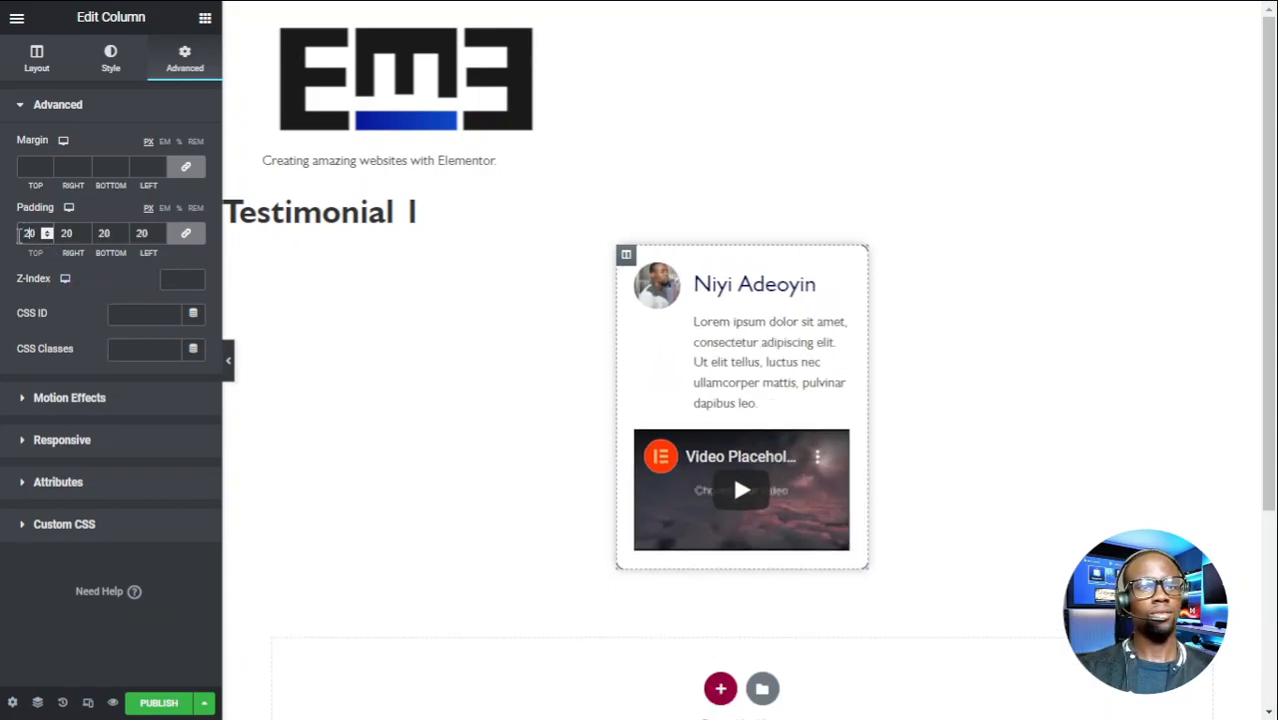
left_click(229, 366)
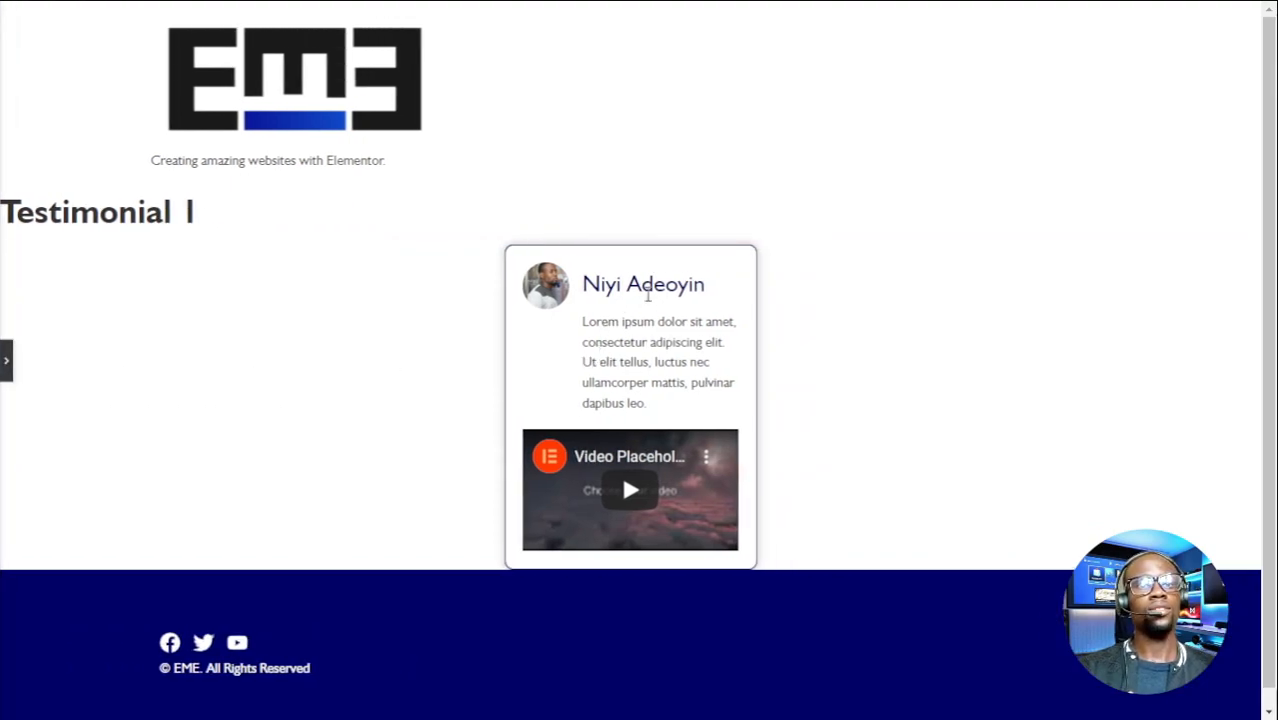
- Bring the Elementor editor panel back into view
left_click(6, 362)
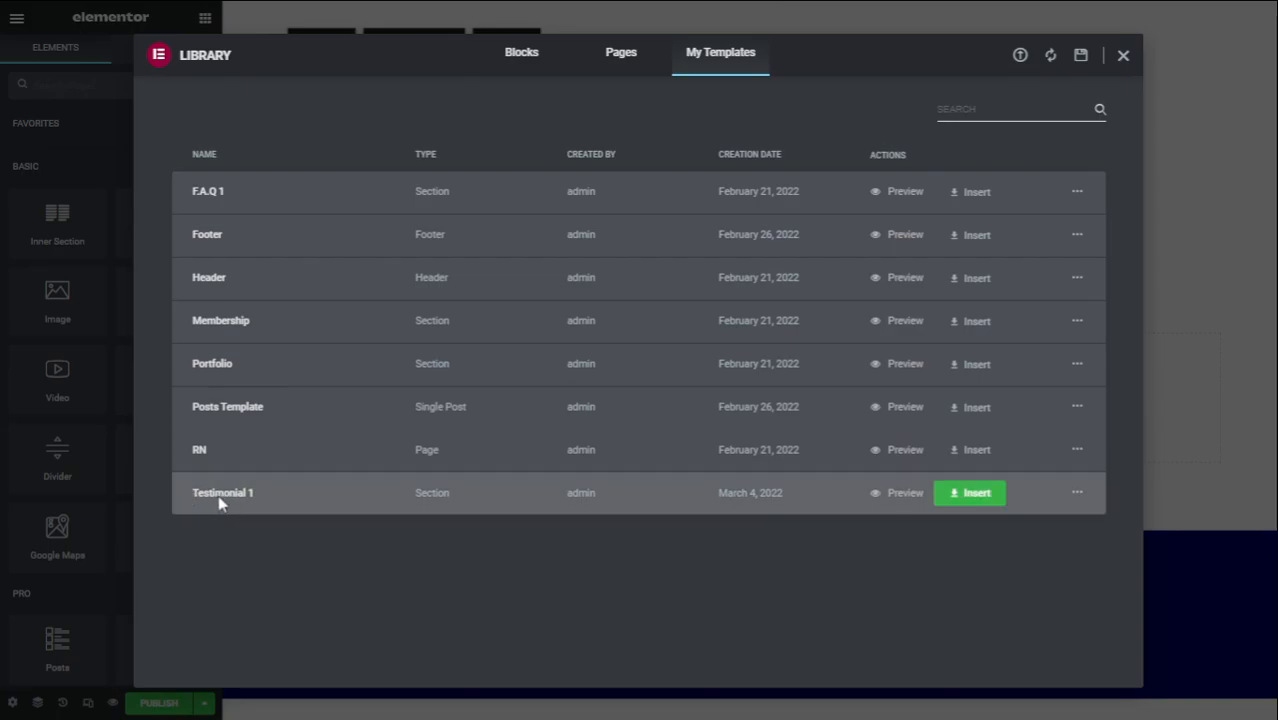
- Insert the saved Testimonial 1 template into the page, importing its document settings
left_click(957, 497)
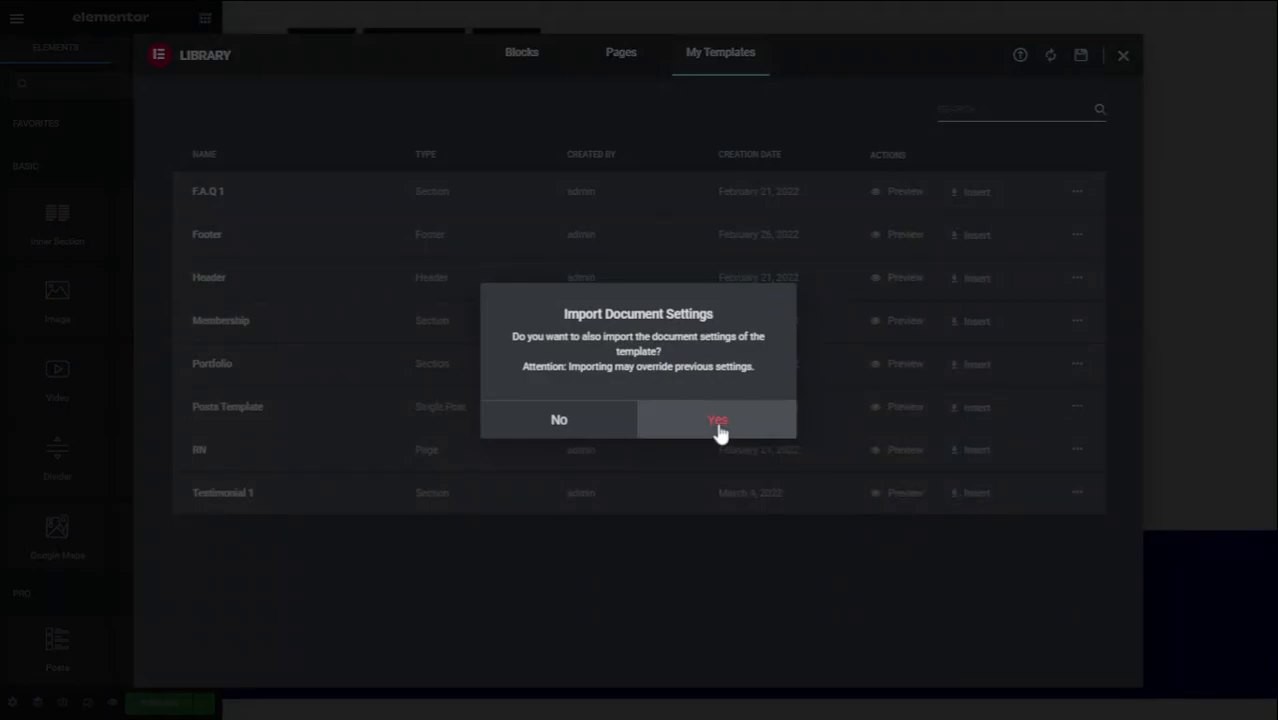
left_click(719, 427)
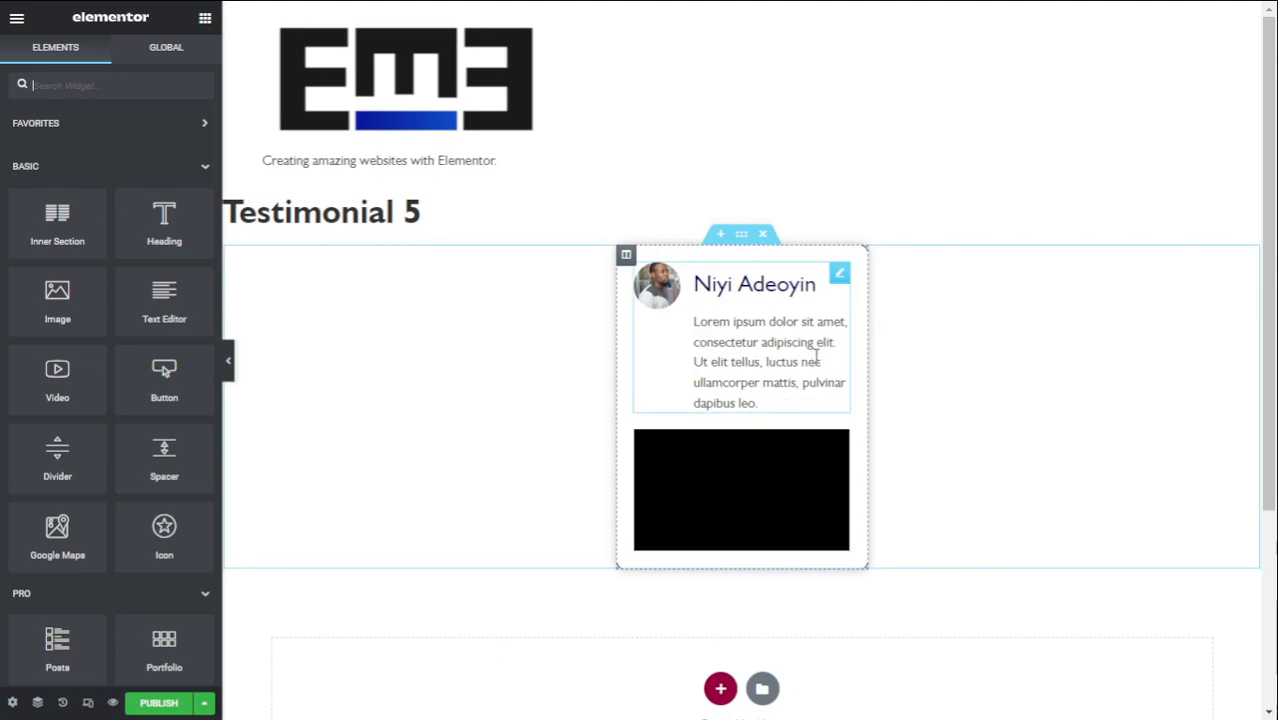
- Replace the description's opening 'Lorem ipsum dolor sit amet,' with 'JESUS IS LORD, AMEN!'
left_click(836, 346)
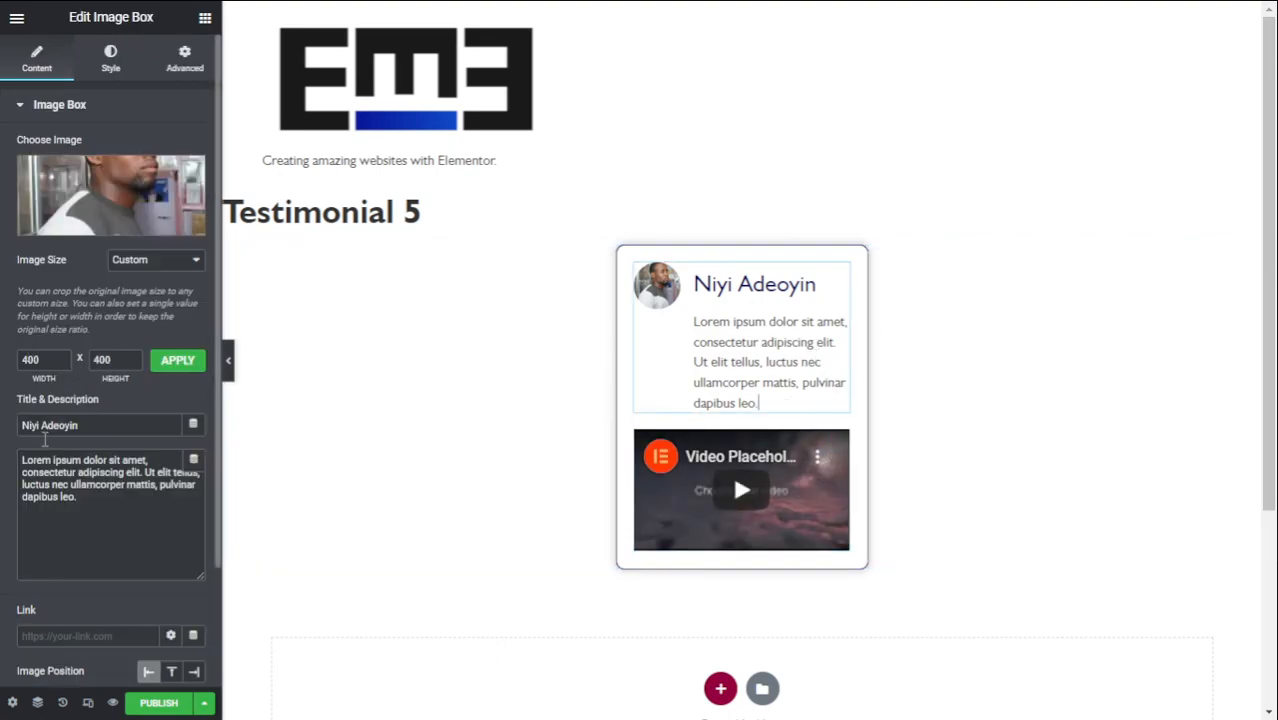
left_click_drag(22, 460, 148, 461)
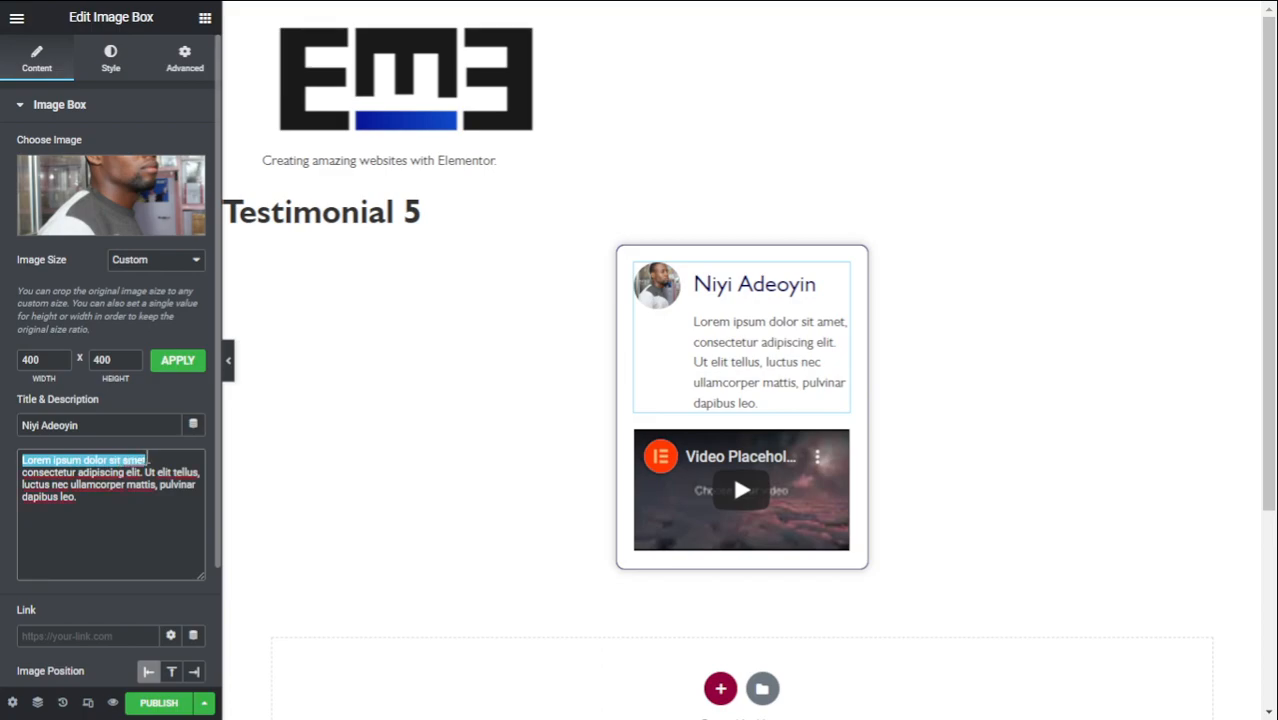
type("JESUE")
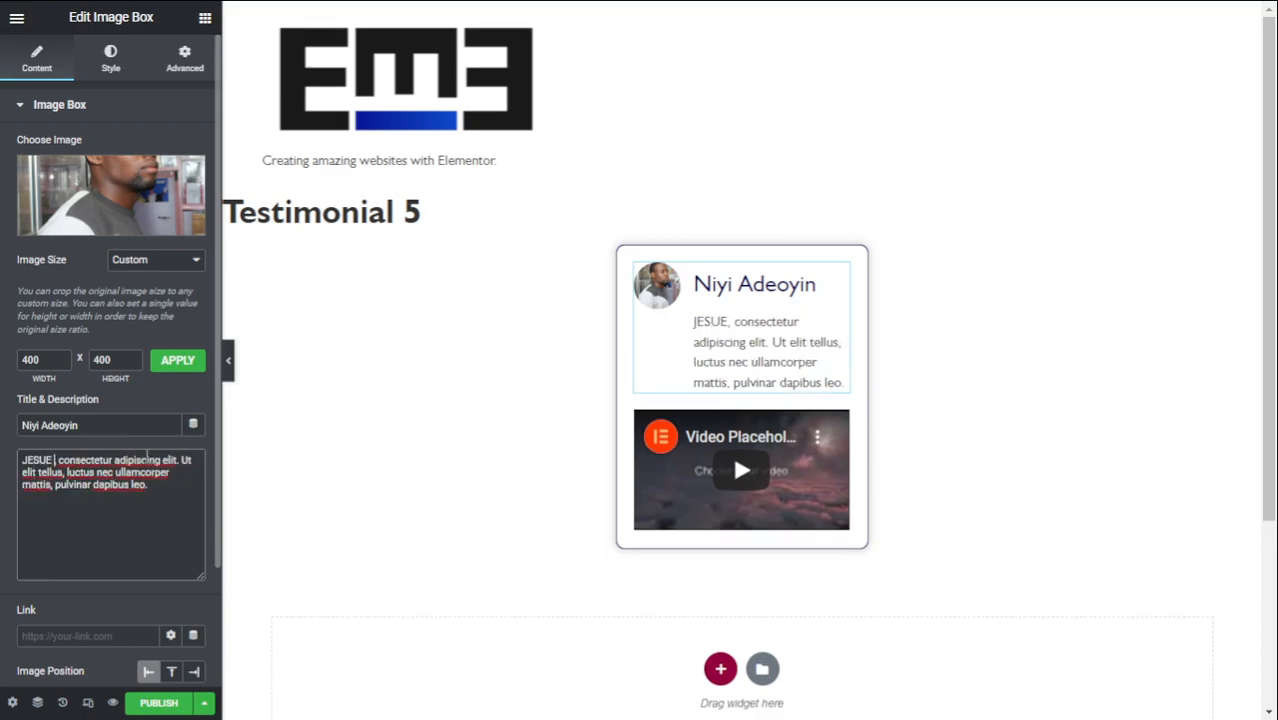
key("BackSpace")
key("BackSpace")
type("S IS LORD")
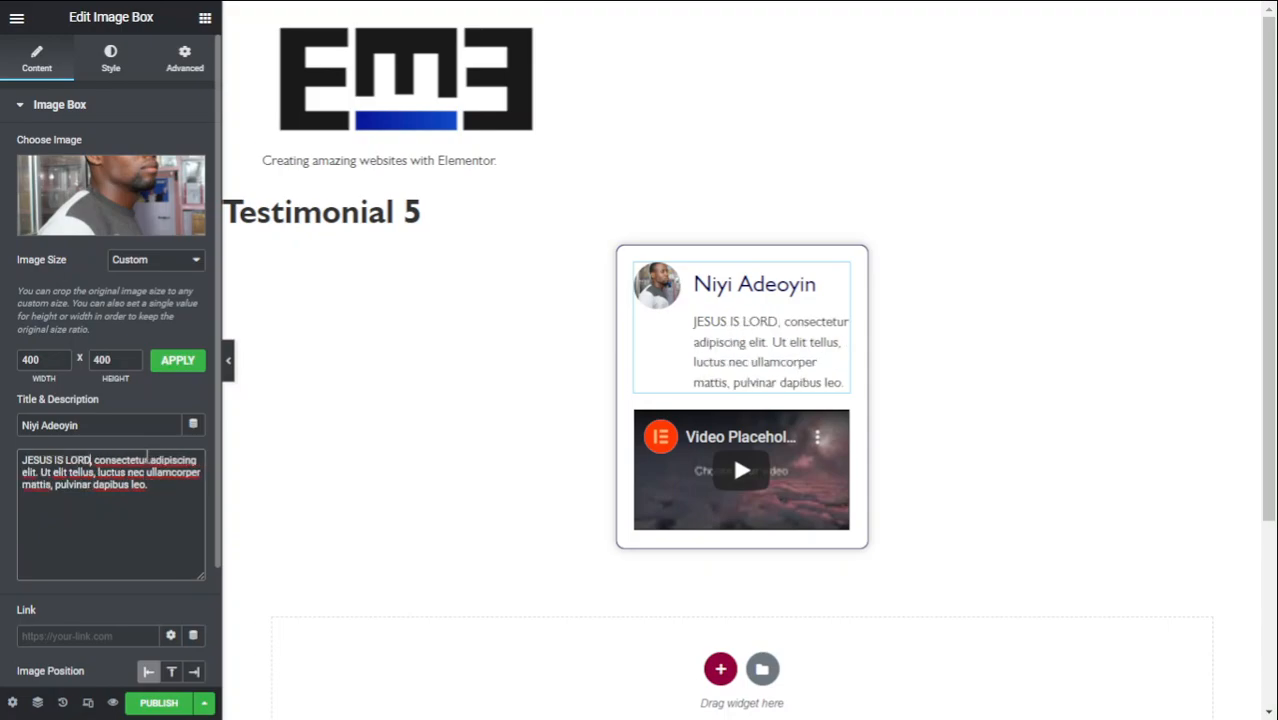
type(", AMEN")
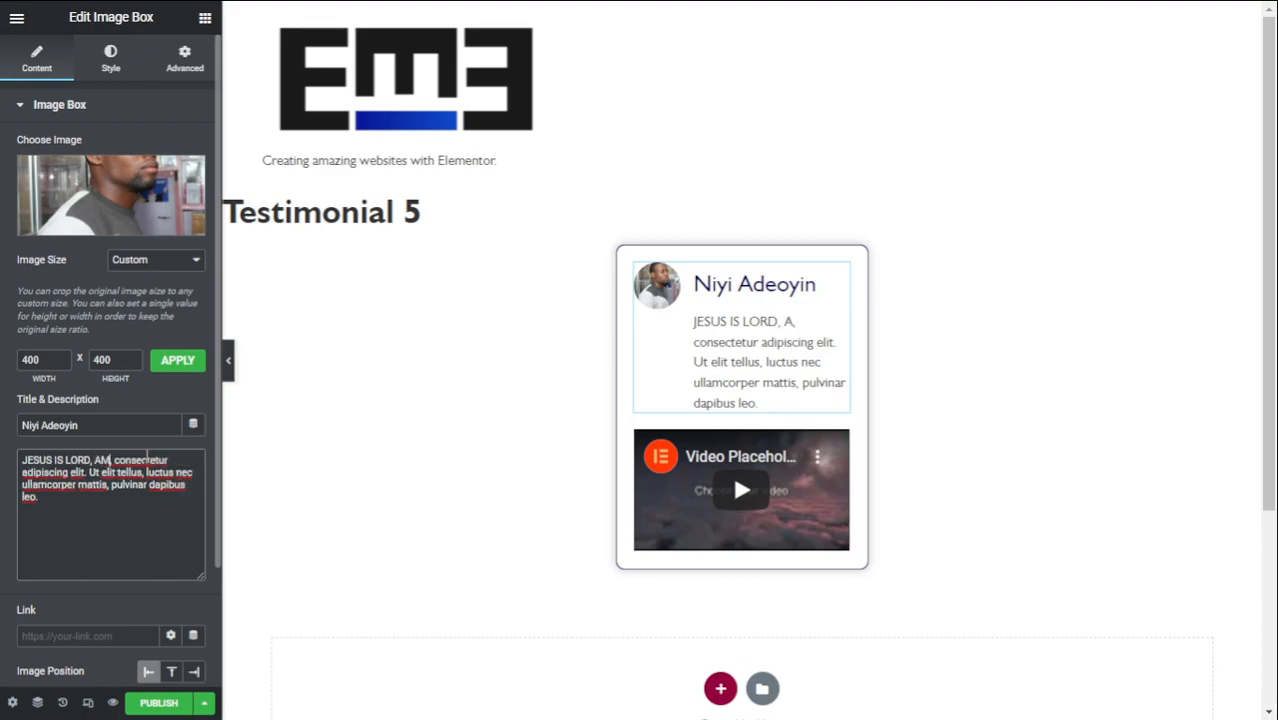
type("!")
key("Delete")
- Set the bridge photo from the Media Library as the card image and publish Testimonial 5
left_click(60, 236)
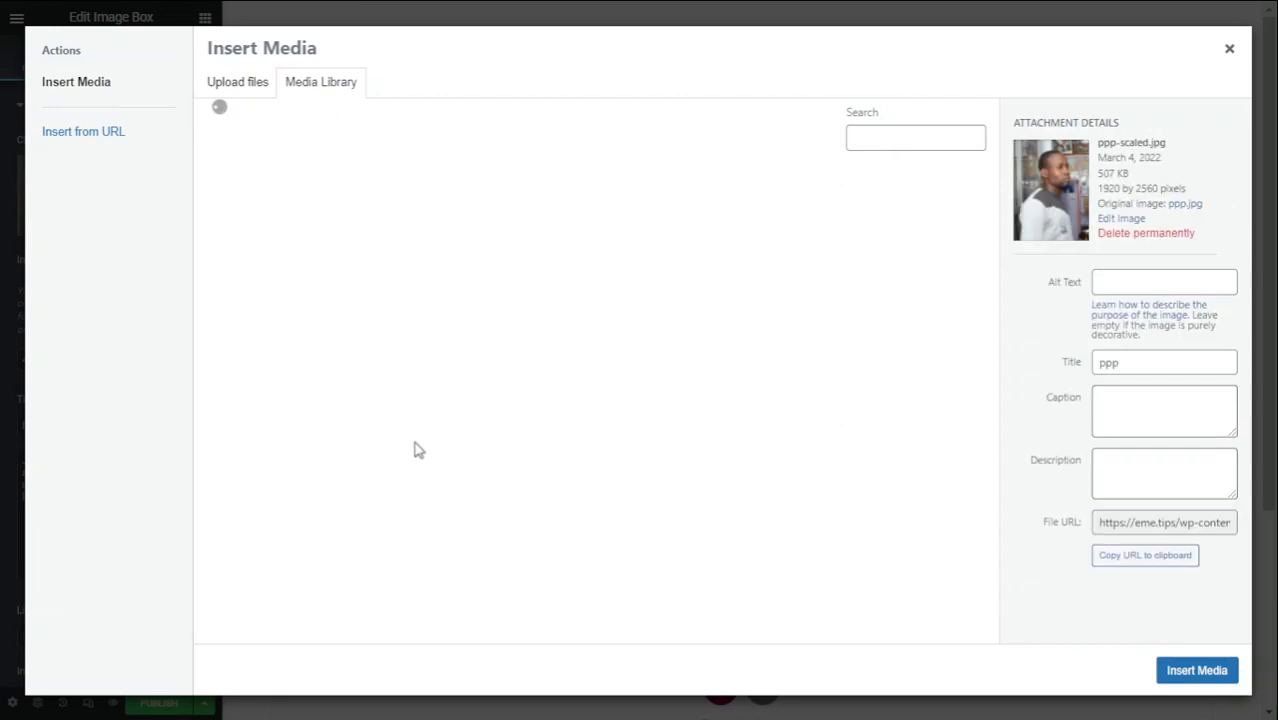
left_click(651, 391)
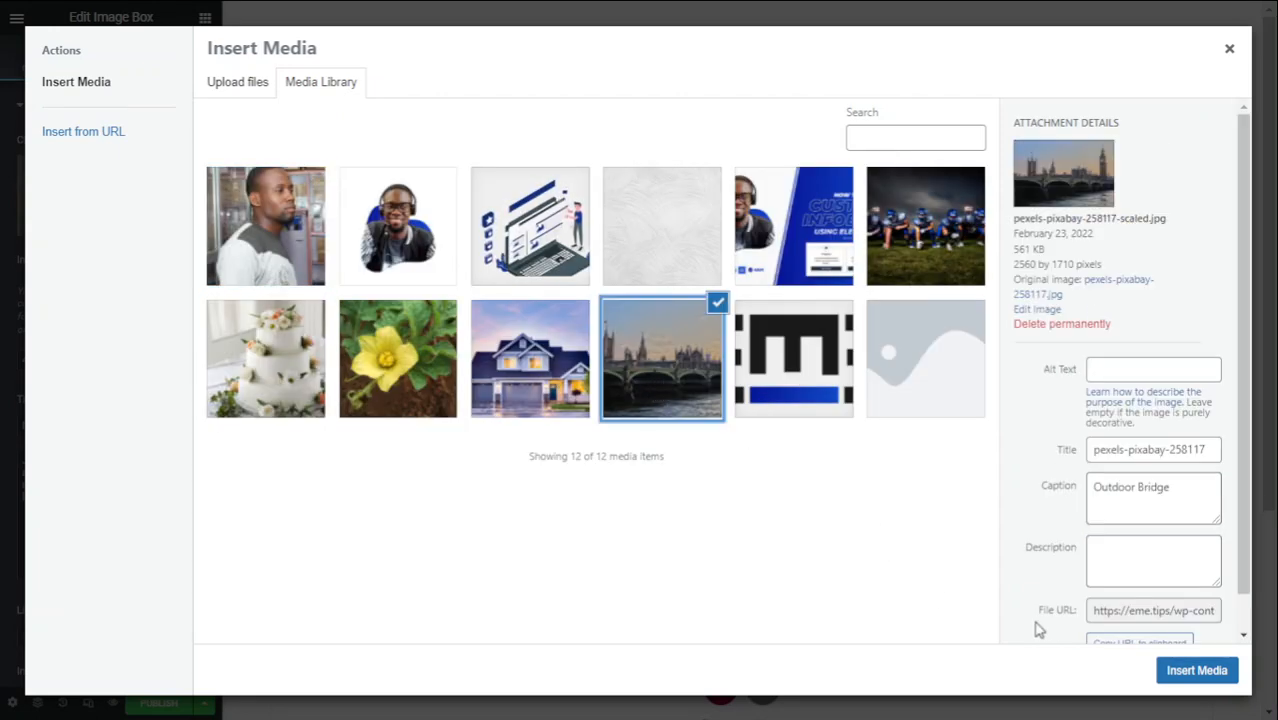
left_click(1165, 675)
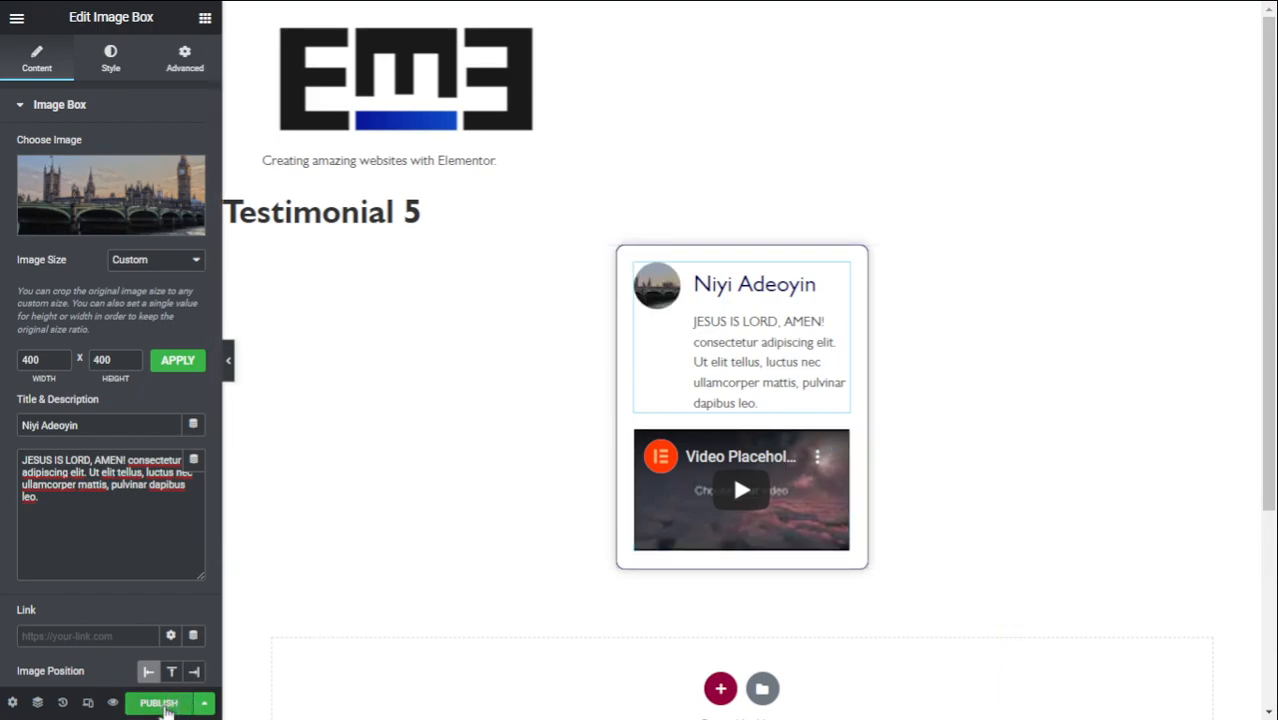
left_click(160, 703)
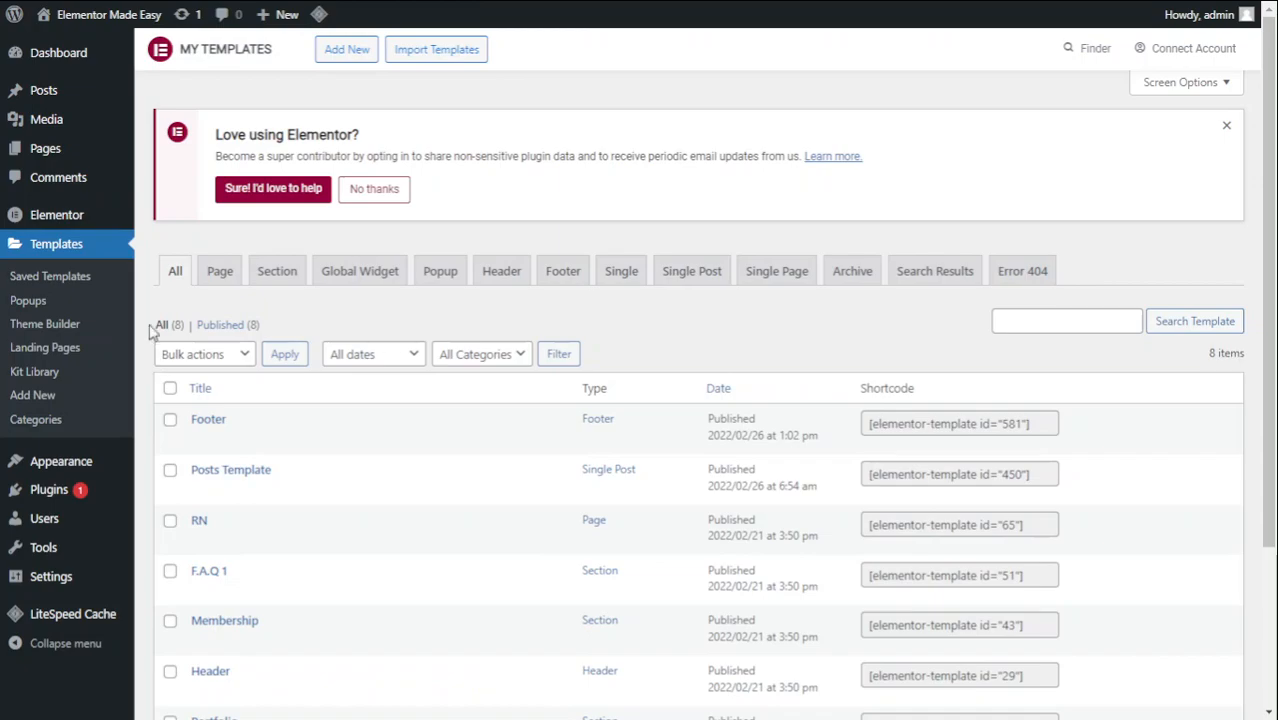
- Filter Saved Templates to Section and select Testimonial 1's [elementor-template id="643"] shortcode
left_click(281, 274)
scroll(310, 435, "down", 1)
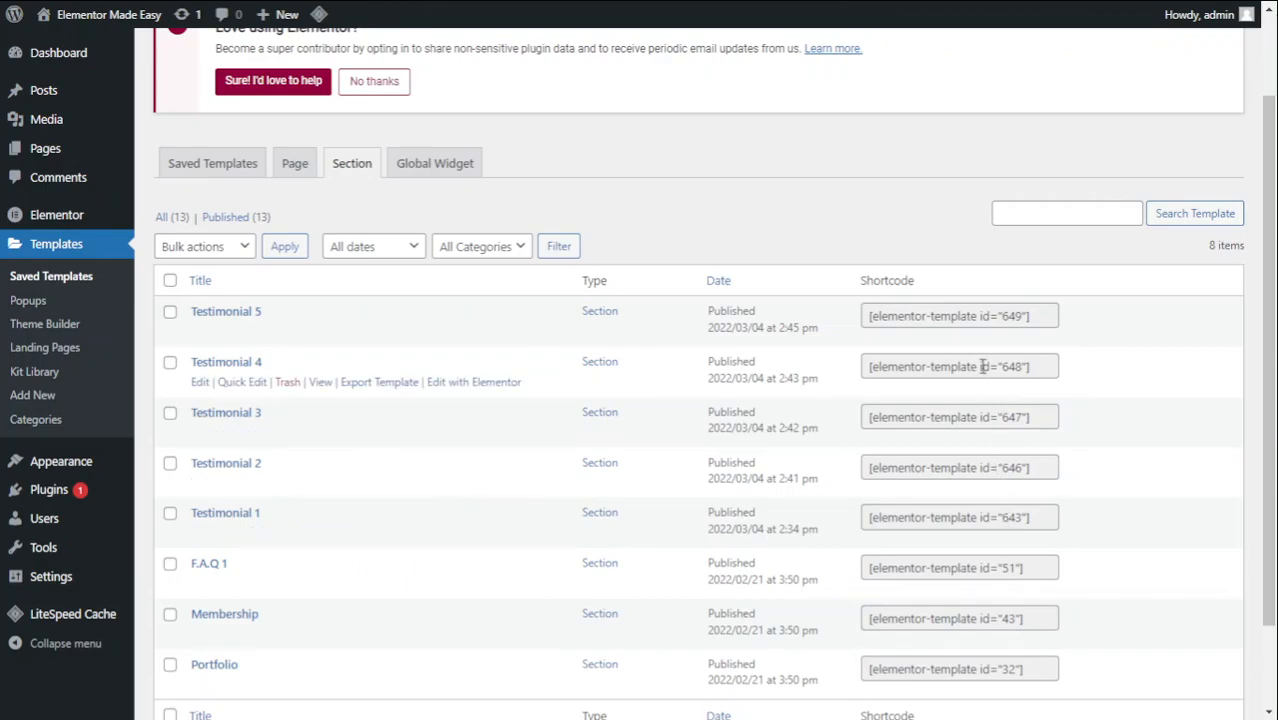
left_click(964, 520)
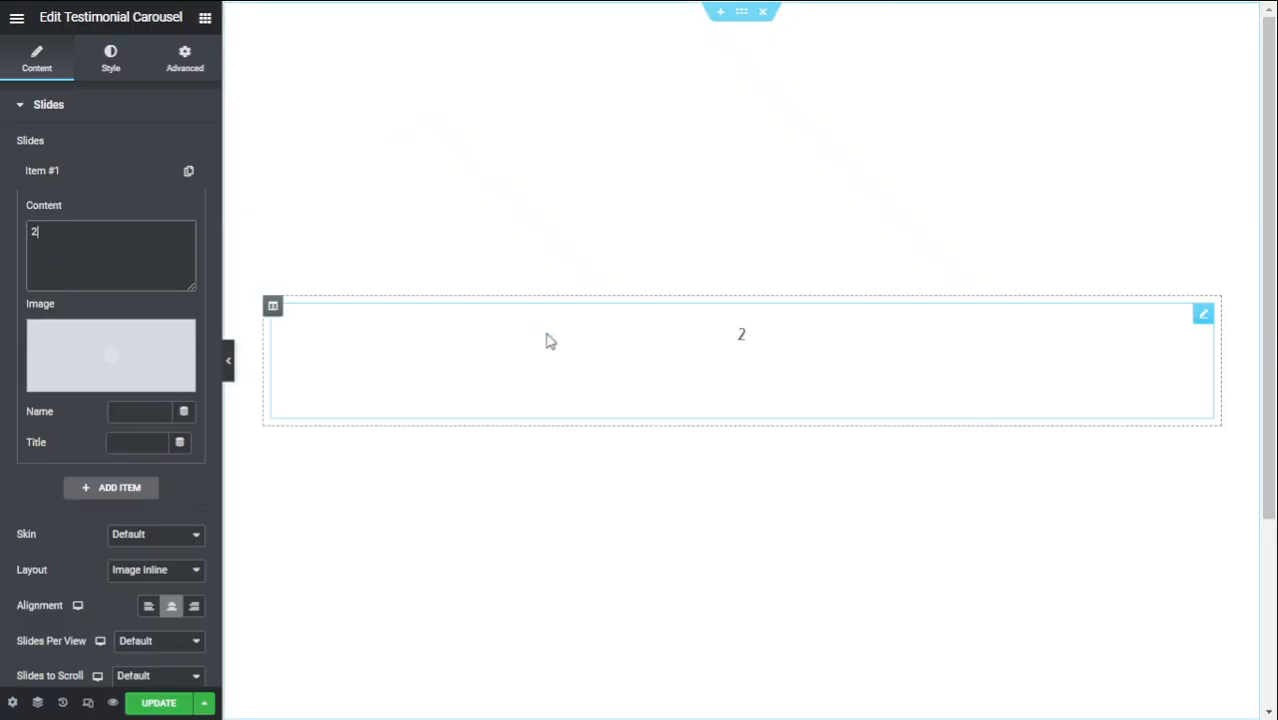
- Paste the [elementor-template id="643"] shortcode into the first slide's content
double_click(80, 244)
type("[elementor-template id=\"1427\"]")
left_click(58, 172)
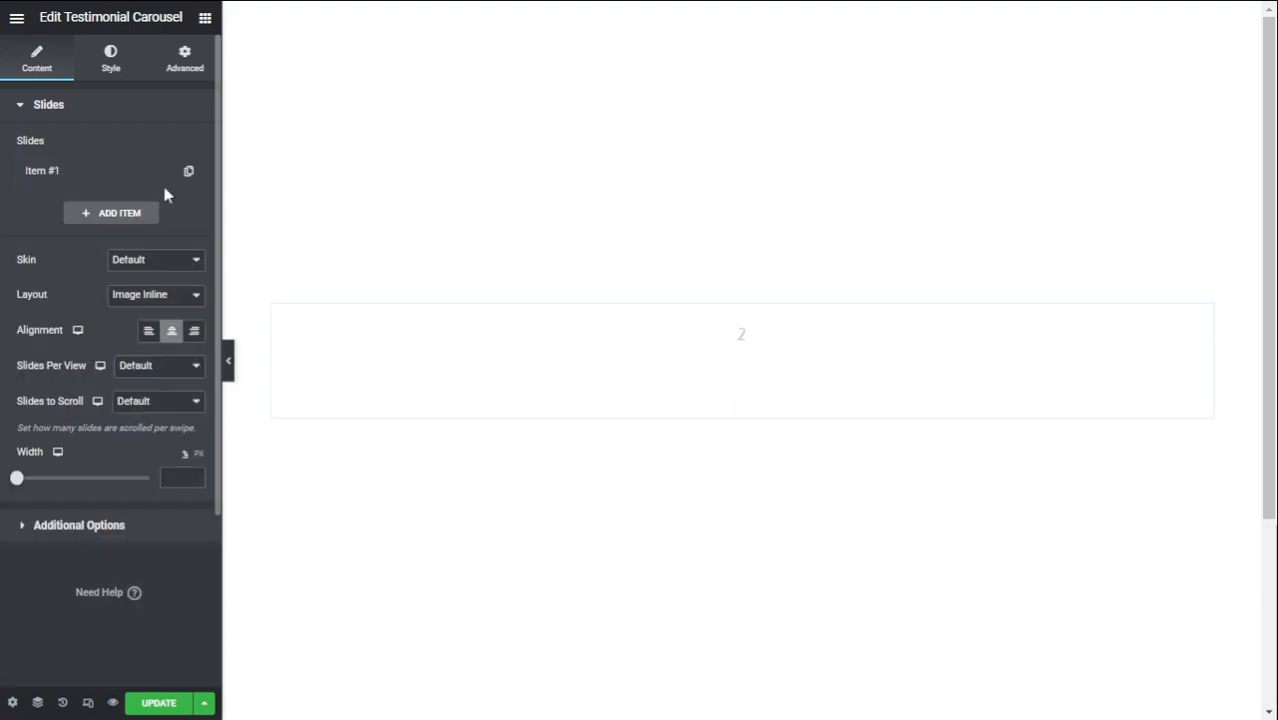
- Duplicate the first slide and clear the second slide's content
left_click(189, 172)
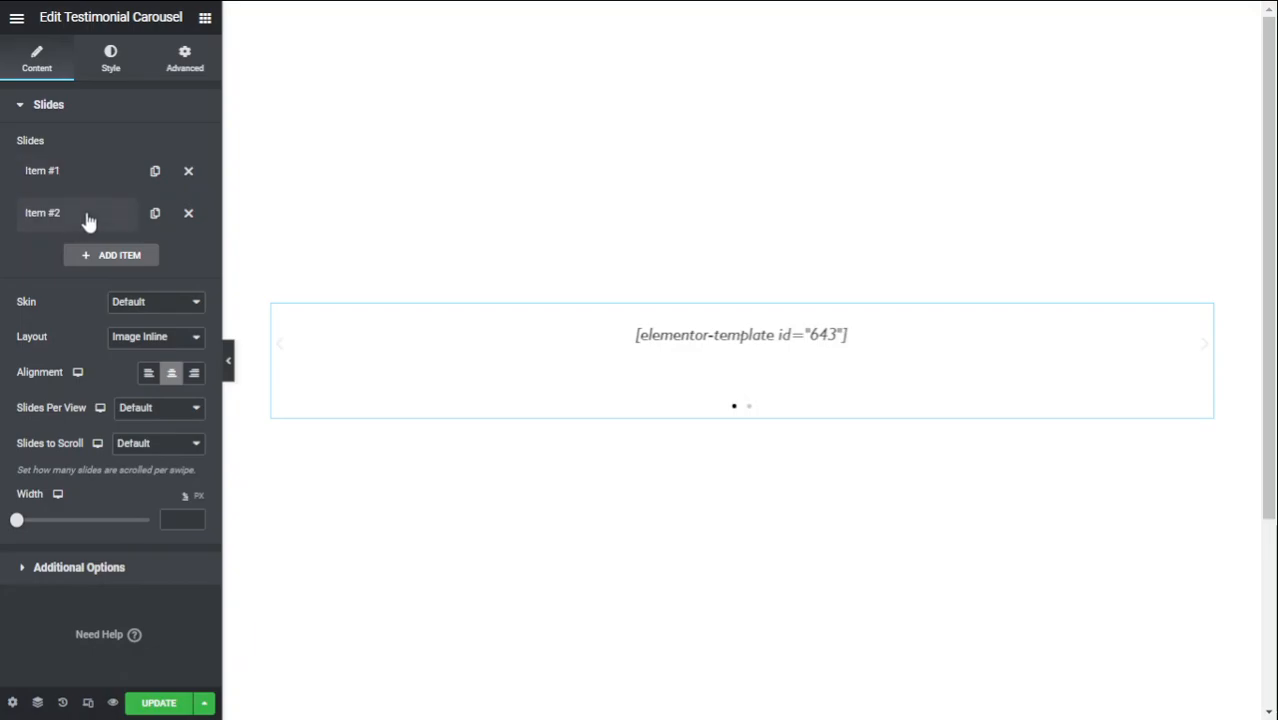
left_click(88, 217)
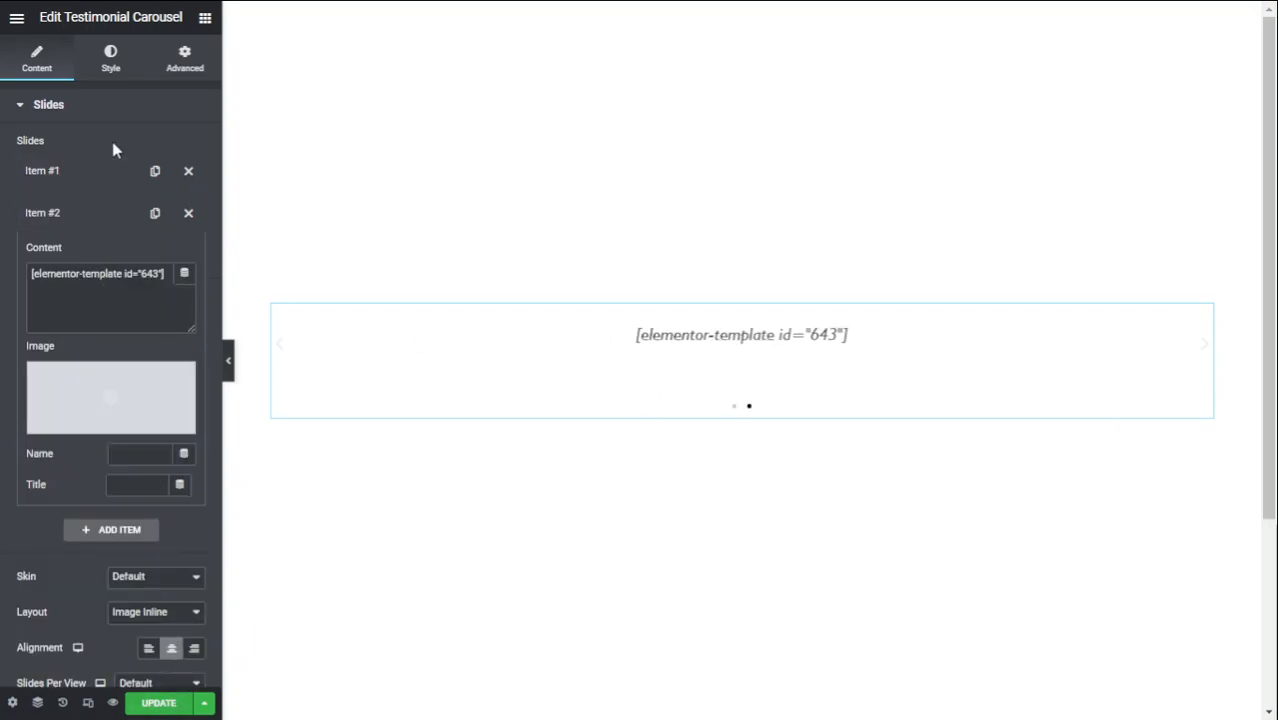
left_click(112, 224)
left_click(120, 218)
triple_click(92, 274)
key("BackSpace")
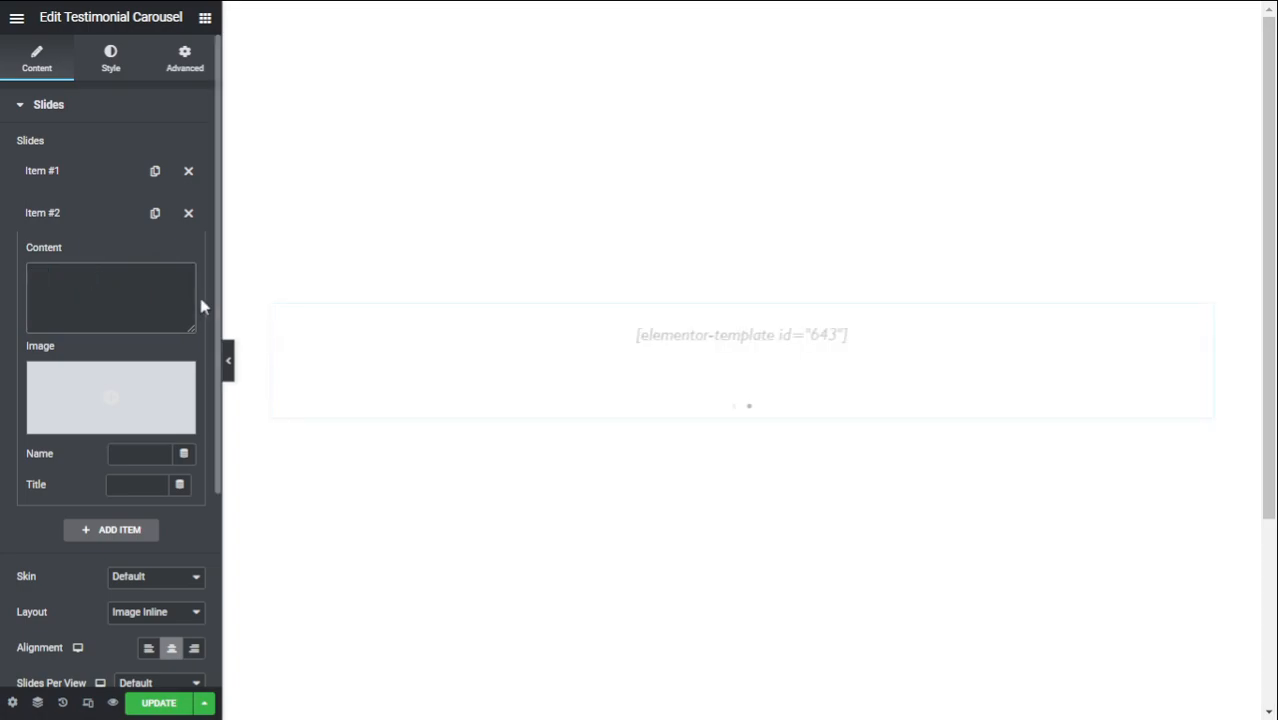
left_click(68, 218)
- Duplicate the empty slide until the carousel has Items #1 to #5
left_click(153, 216)
left_click(154, 216)
left_click(154, 216)
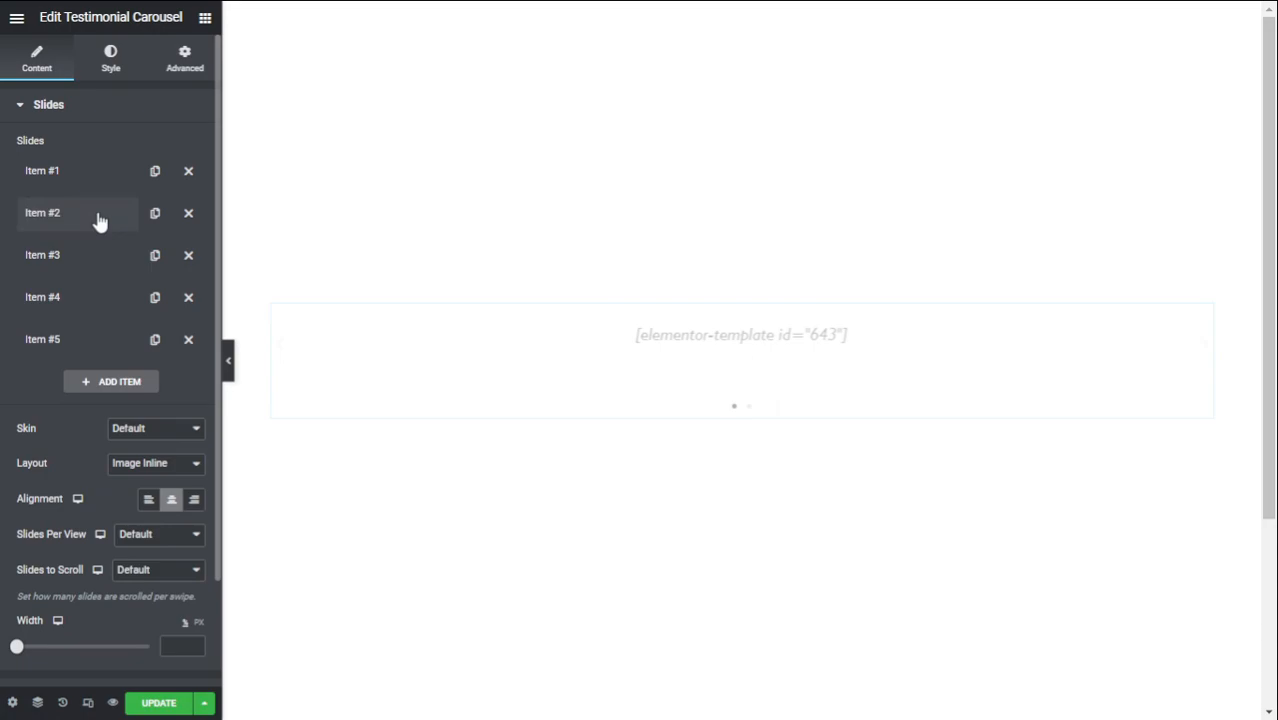
left_click(99, 221)
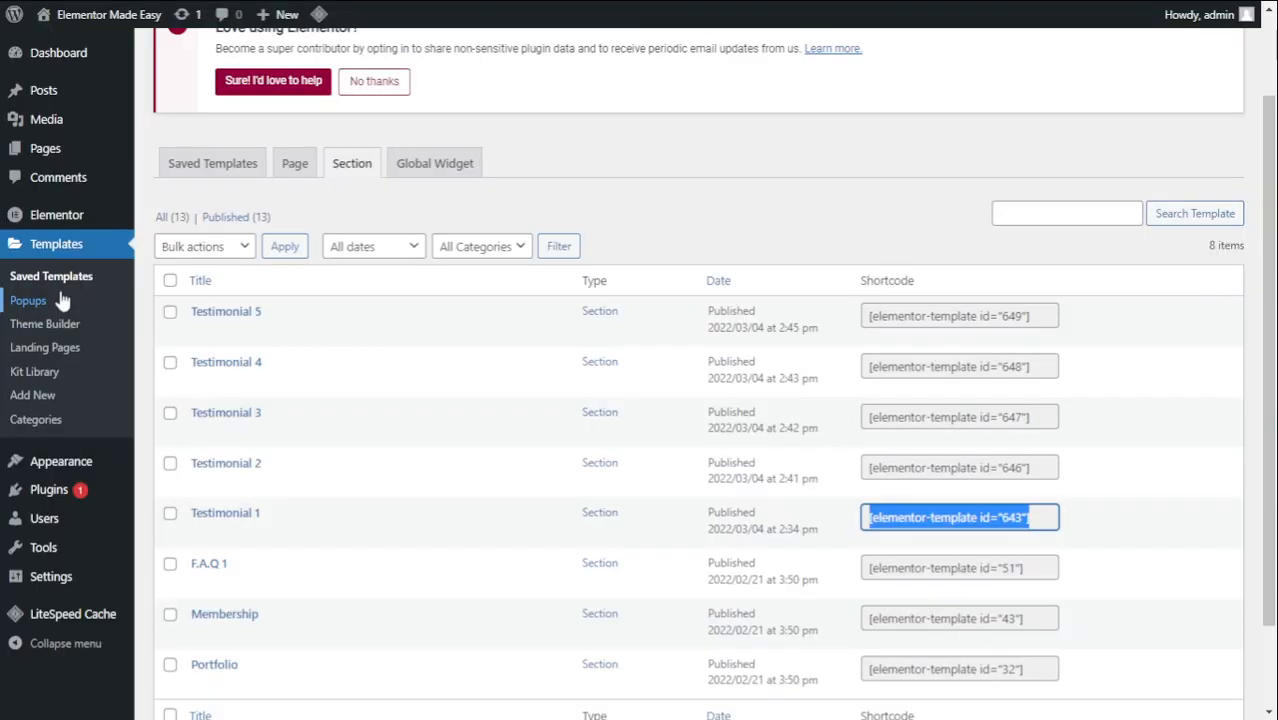
- Paste Testimonial 2's shortcode (id 646) into slide 2's content
left_click(966, 470)
key("ctrl+a")
key("ctrl+c")
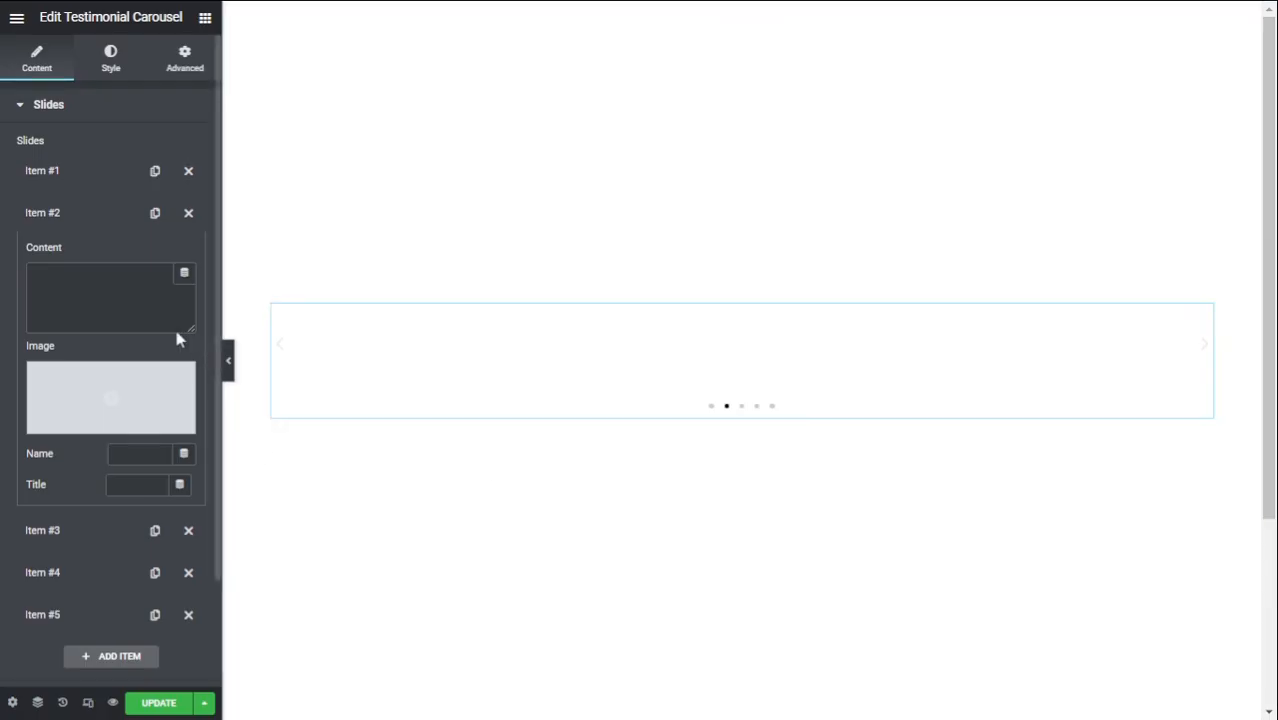
left_click(100, 309)
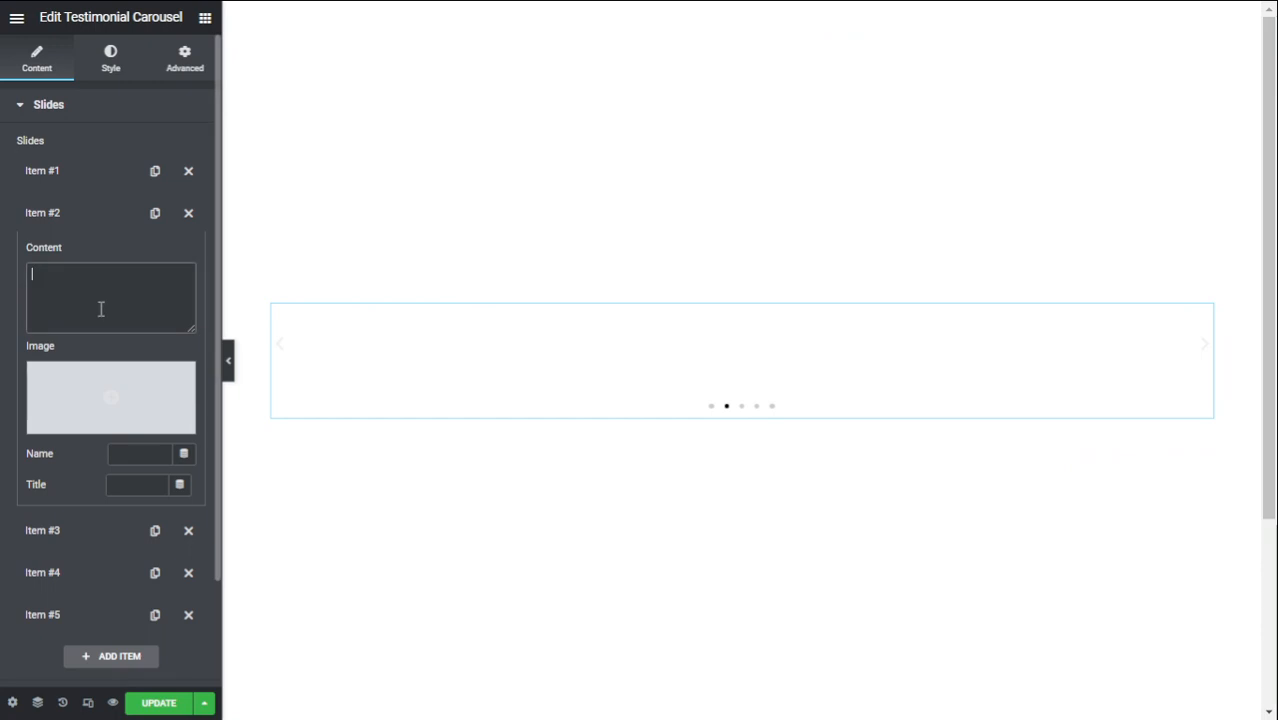
key("ctrl+v")
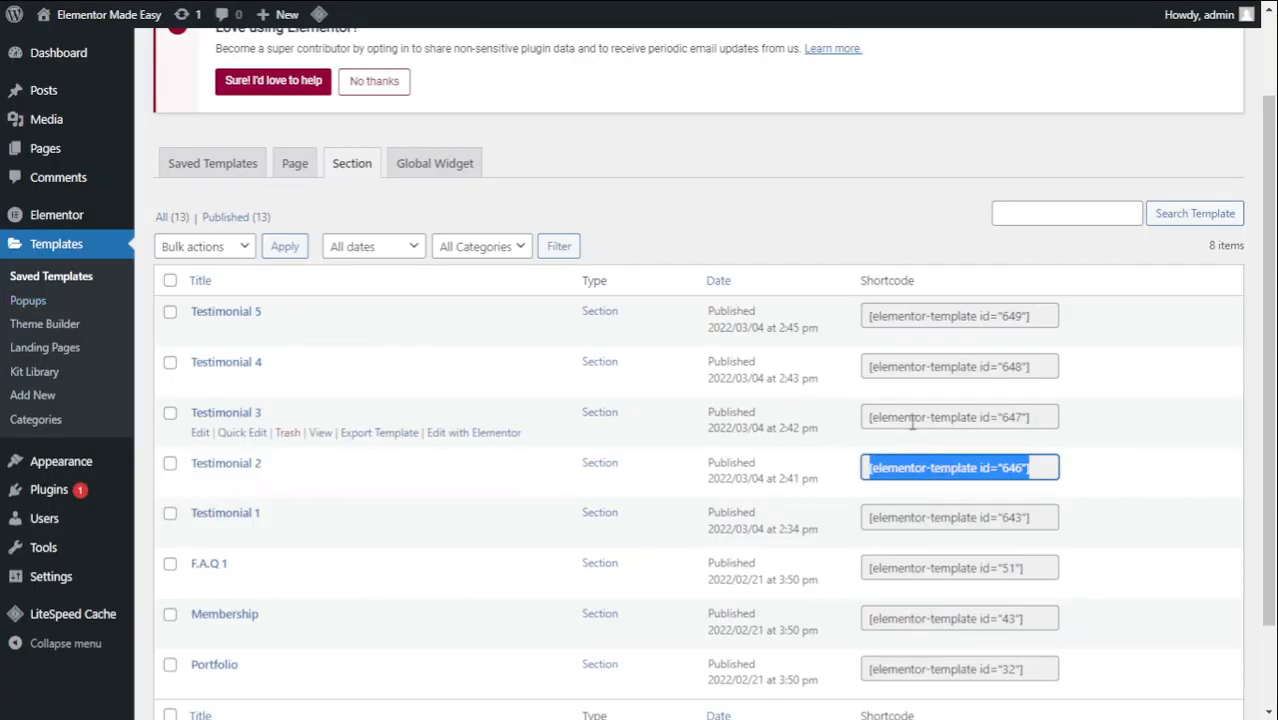
- Paste Testimonial 3's shortcode (id 647) into slide 3's content
triple_click(912, 424)
key("ctrl+c")
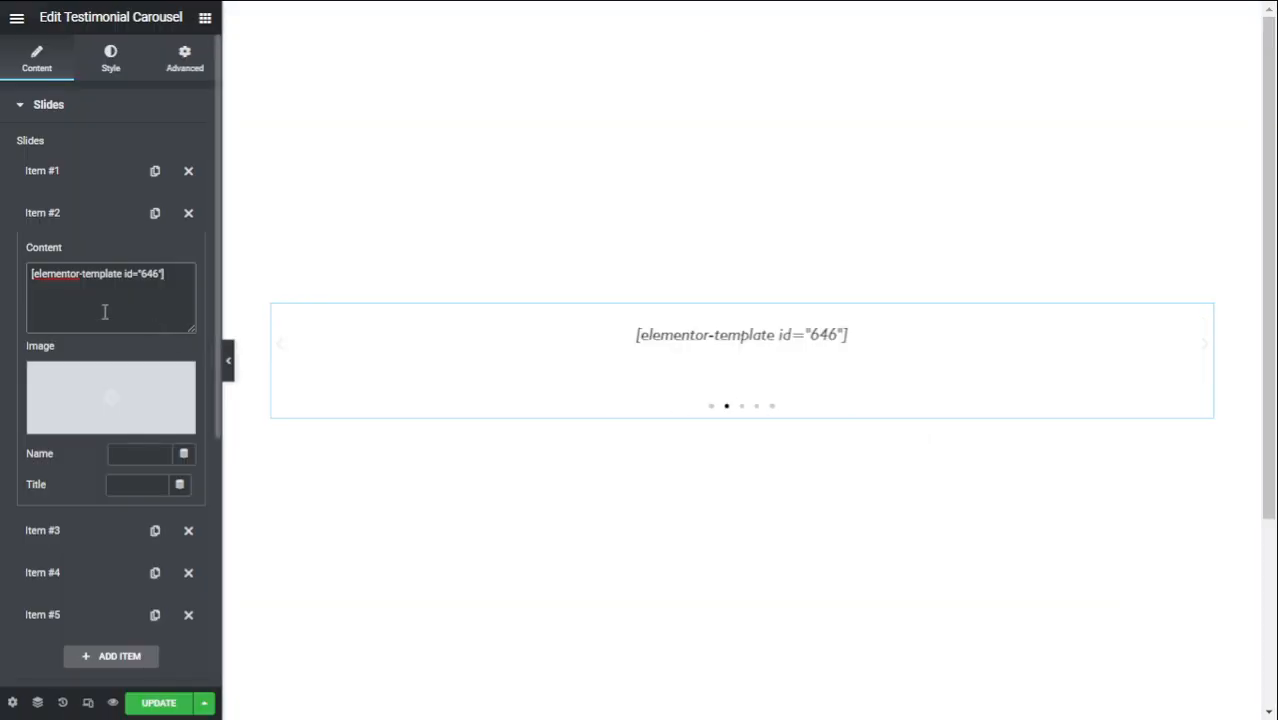
left_click(42, 218)
left_click(65, 263)
left_click(68, 315)
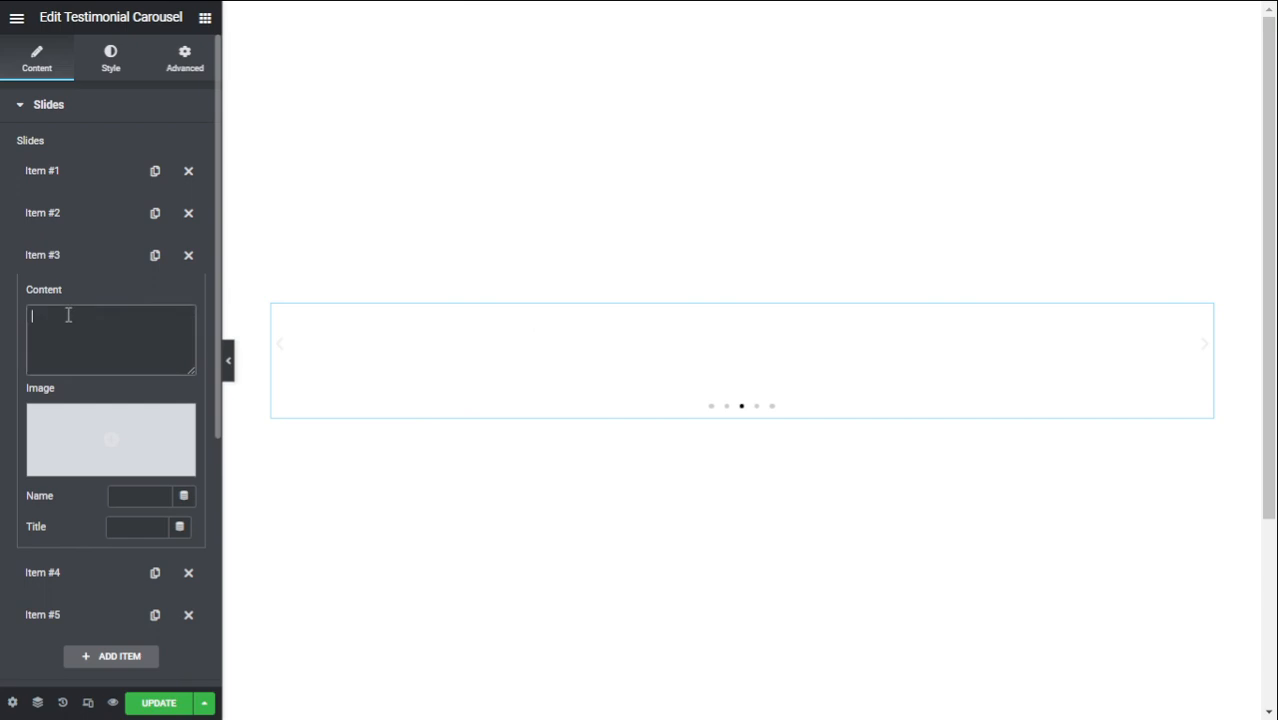
key("ctrl+v")
left_click(57, 268)
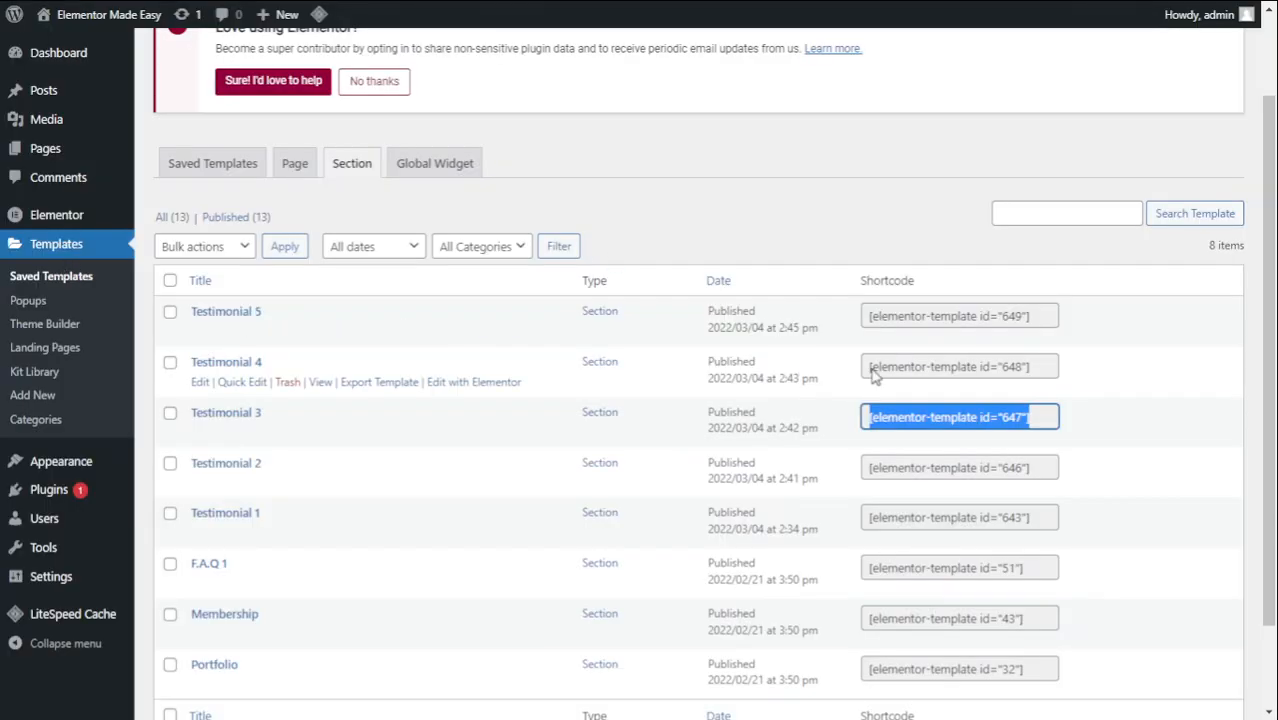
- Paste Testimonial 4's shortcode (id 648) into slide 4's content
left_click_drag(869, 367, 903, 360)
key("ctrl+a")
key("ctrl+c")
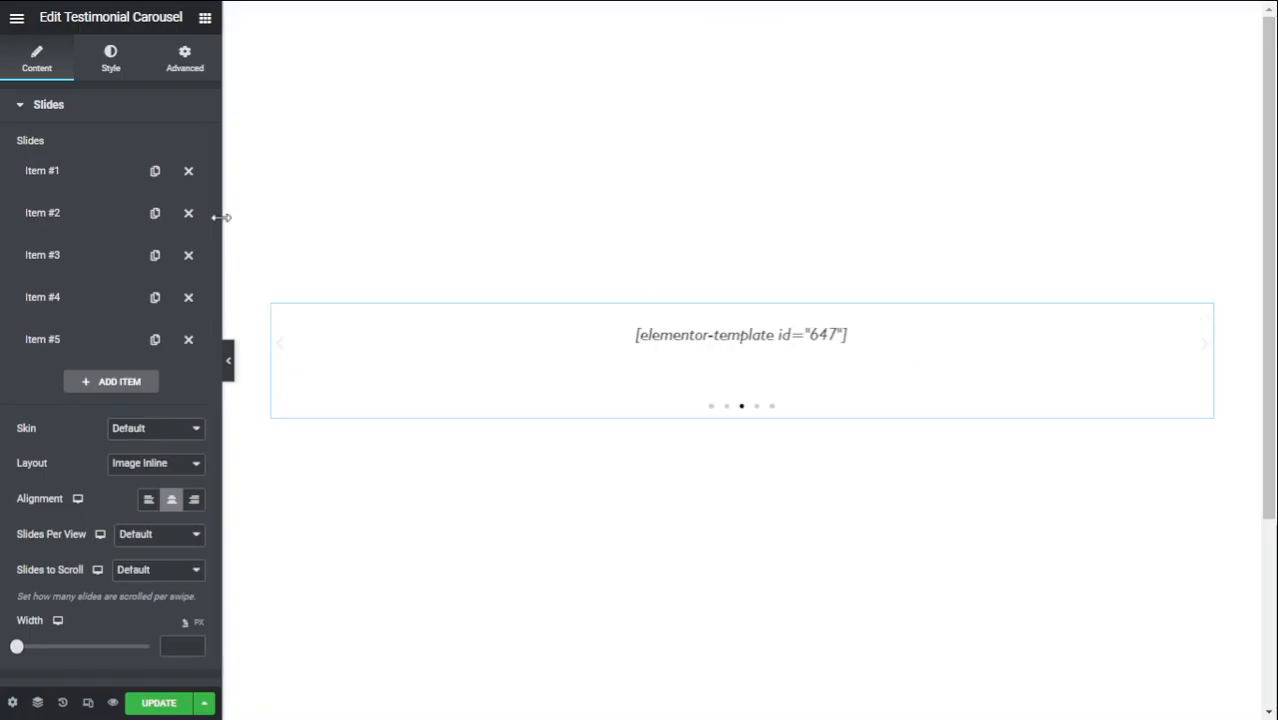
left_click(113, 294)
left_click(93, 357)
key("ctrl+v")
left_click(90, 314)
- Paste Testimonial 5's shortcode (id 649) into slide 5's content
left_click(90, 339)
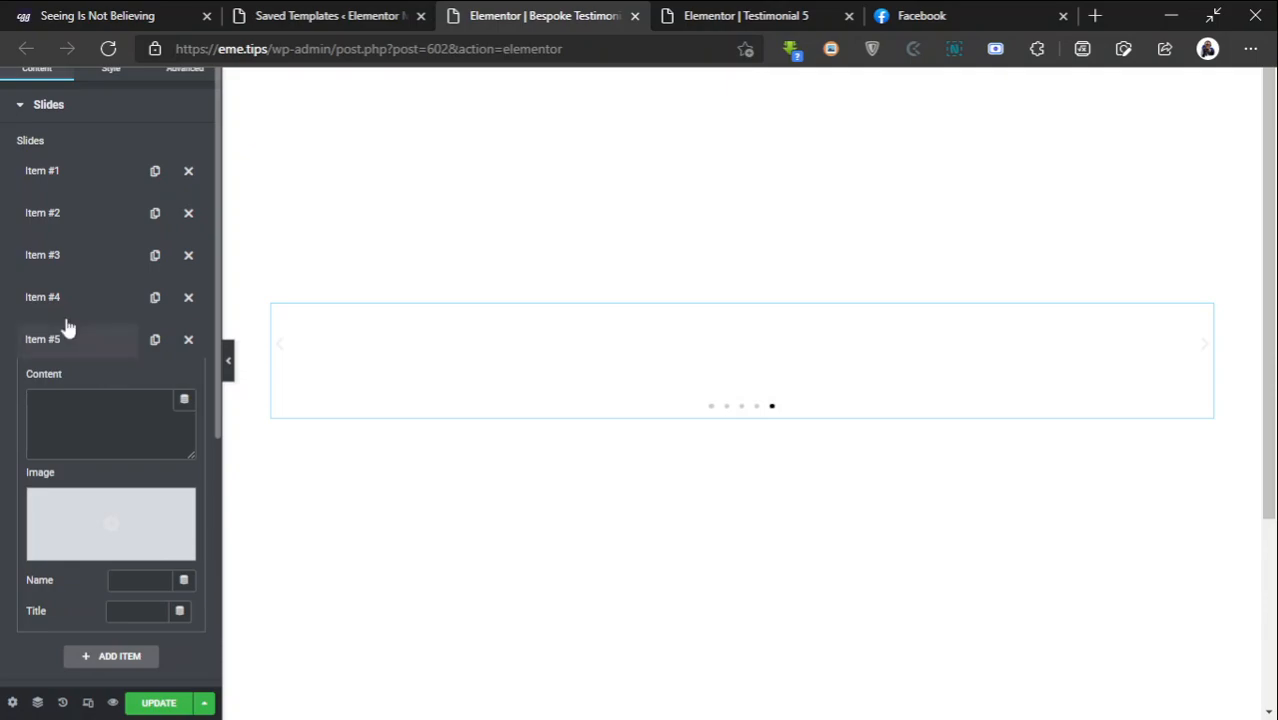
key("ctrl+shift+Tab")
left_click(912, 313)
key("ctrl+c")
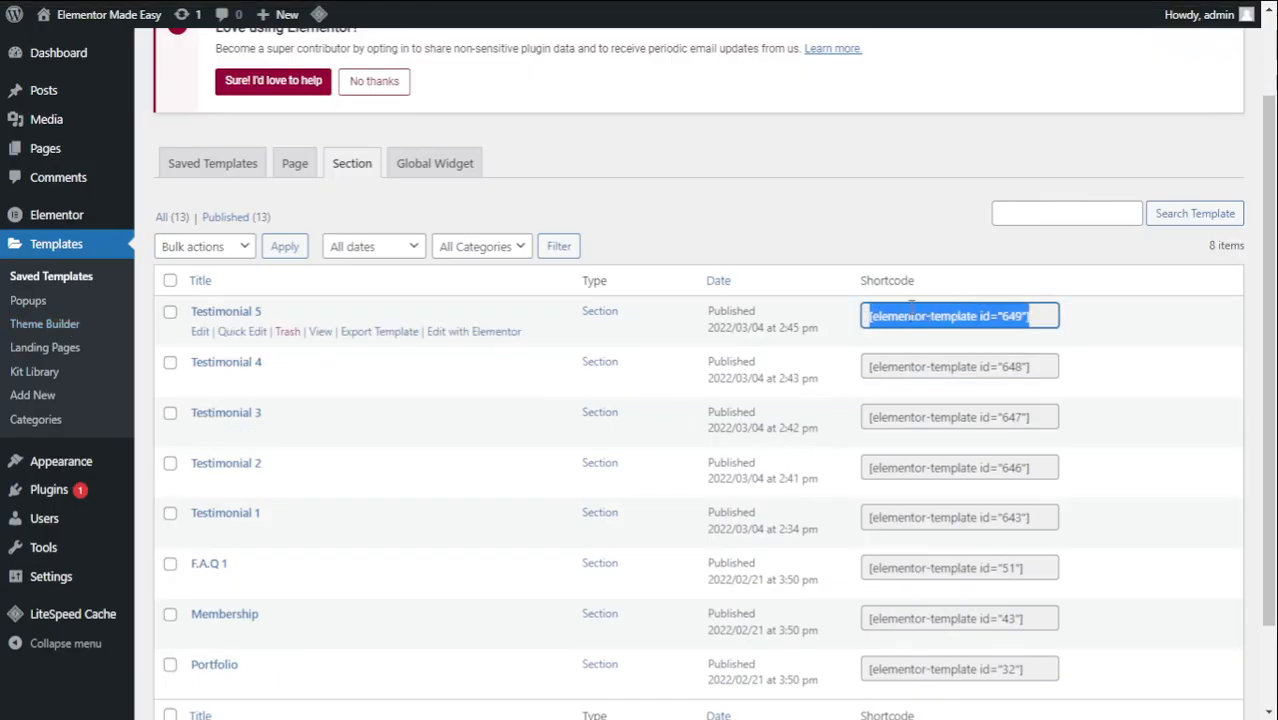
key("alt+Tab")
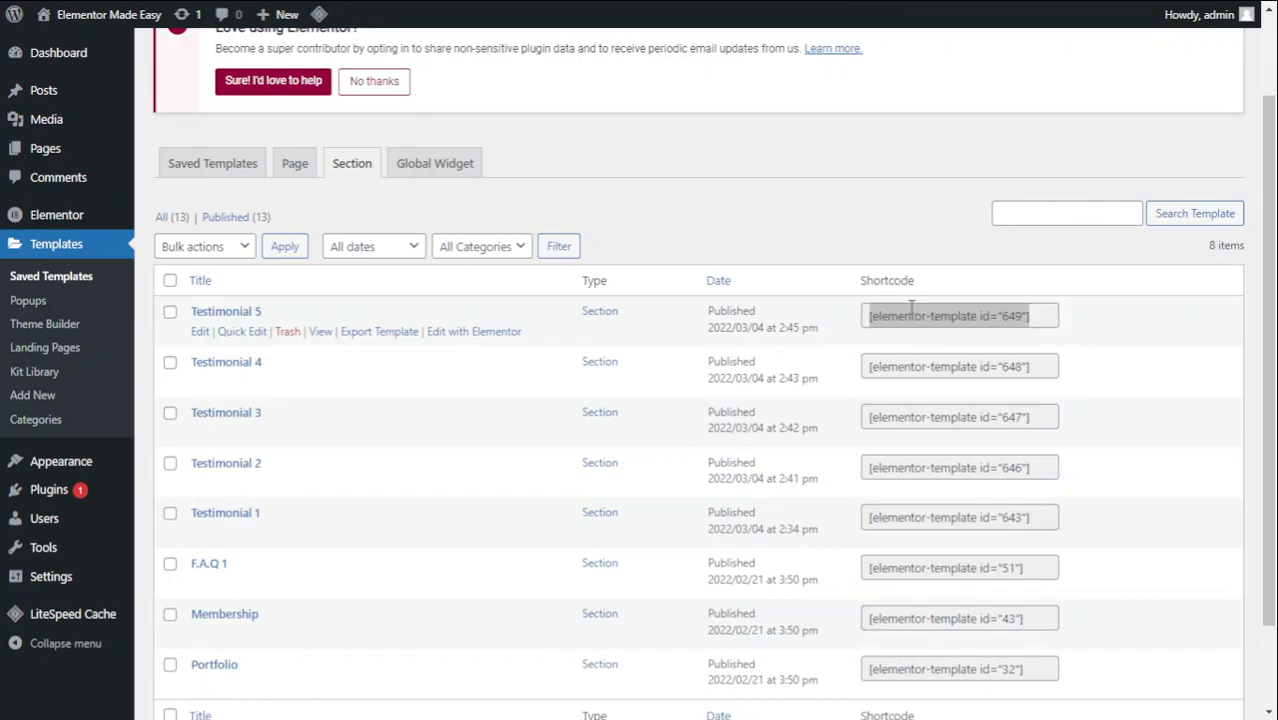
key("ctrl+Tab")
left_click(78, 403)
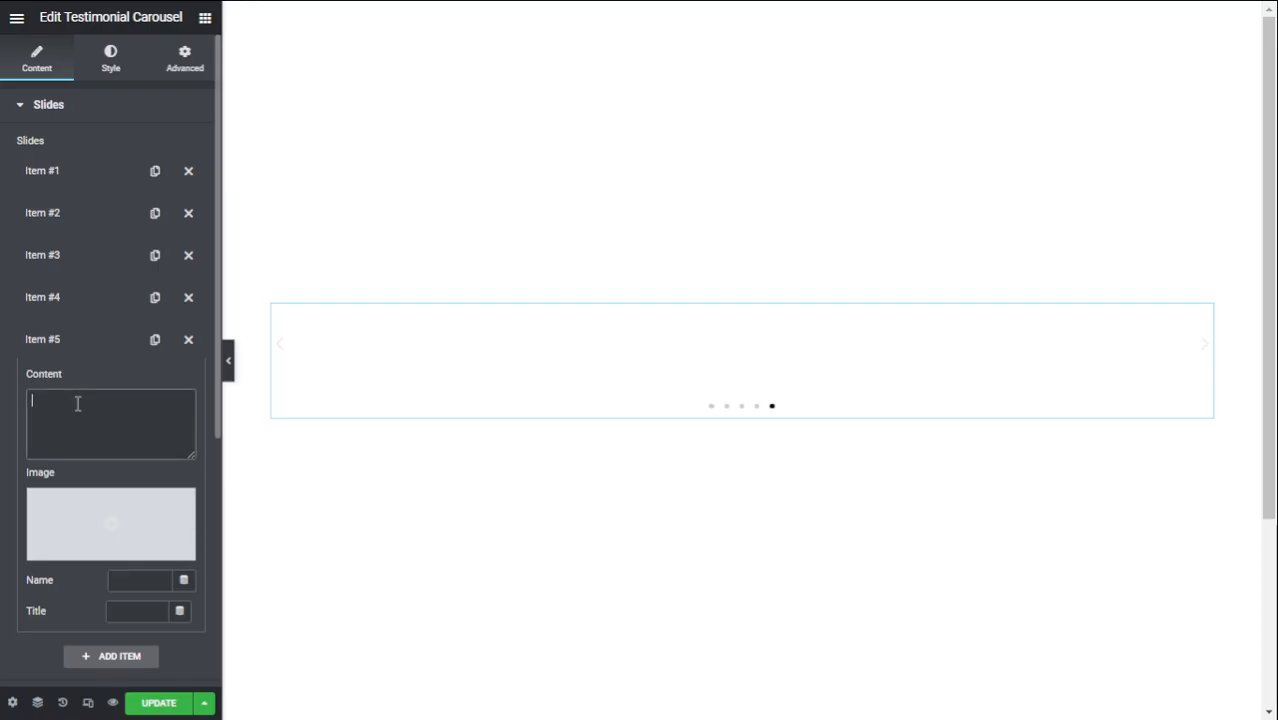
key("ctrl+v")
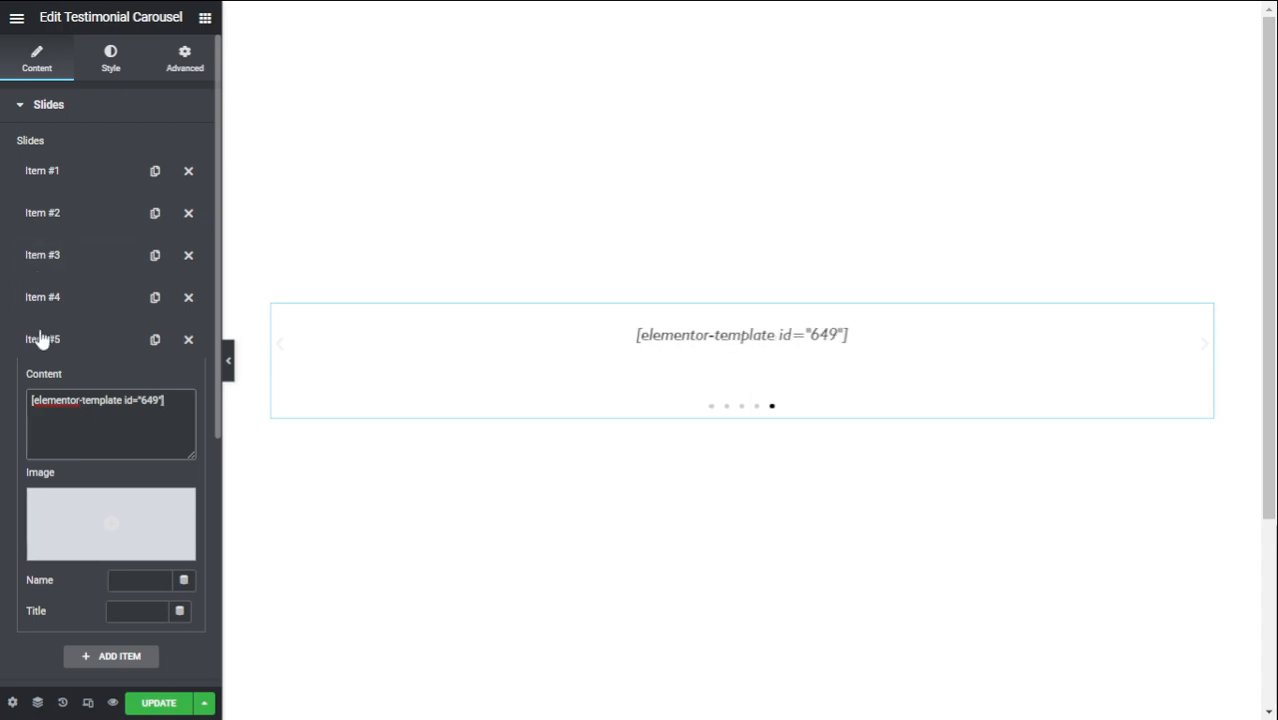
scroll(86, 388, "down", 1)
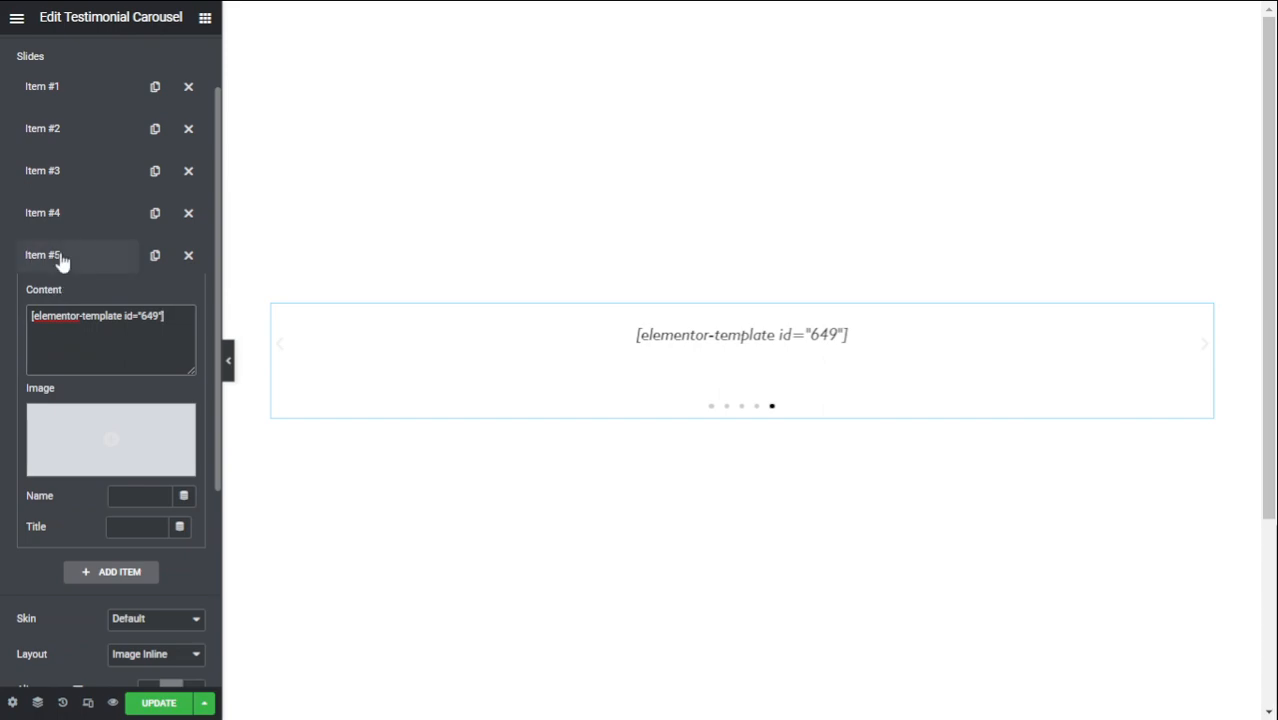
- Set the carousel's Slides Per View to 3
left_click(60, 259)
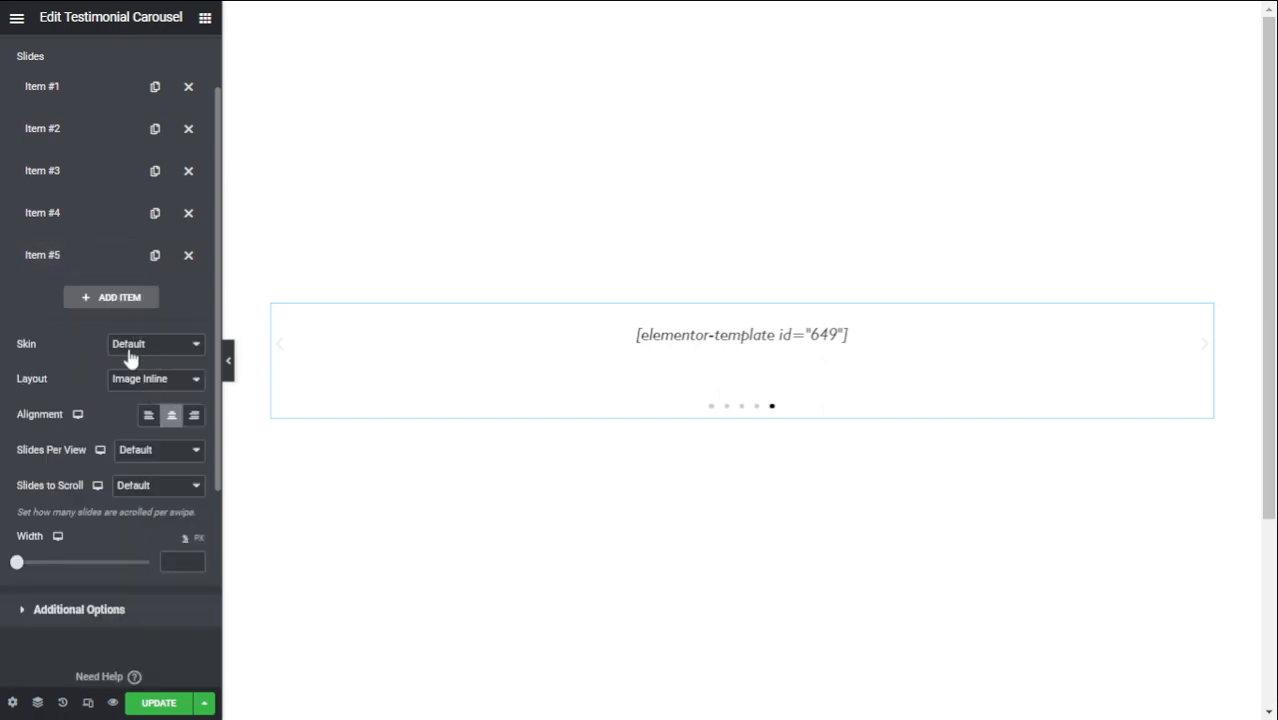
scroll(130, 358, "down", 1)
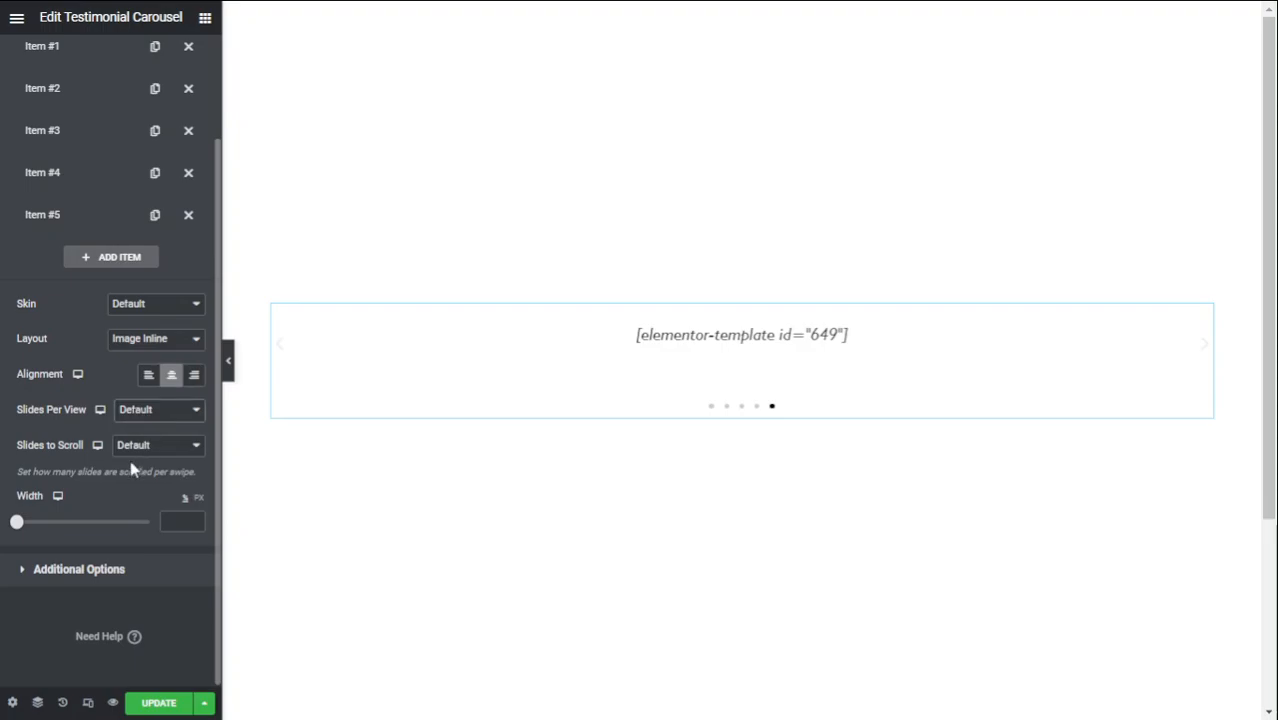
left_click(131, 464)
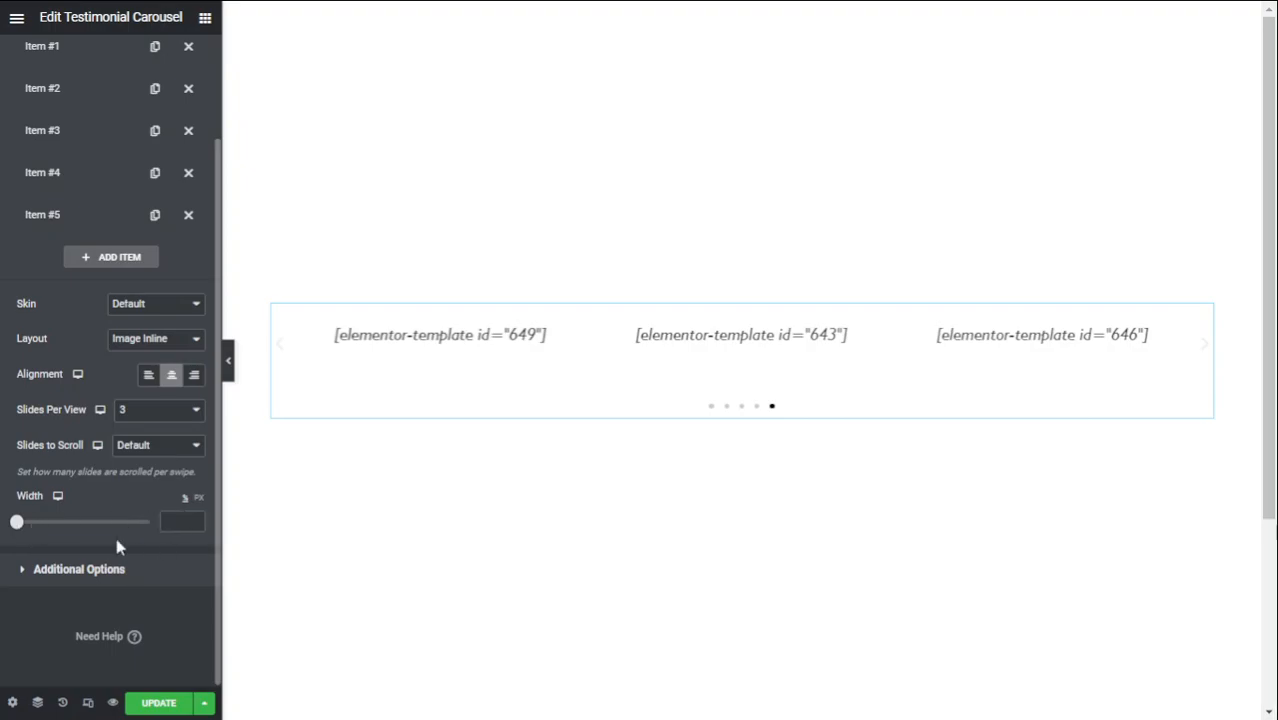
scroll(120, 470, "up", 2)
scroll(105, 480, "down", 2)
left_click(60, 572)
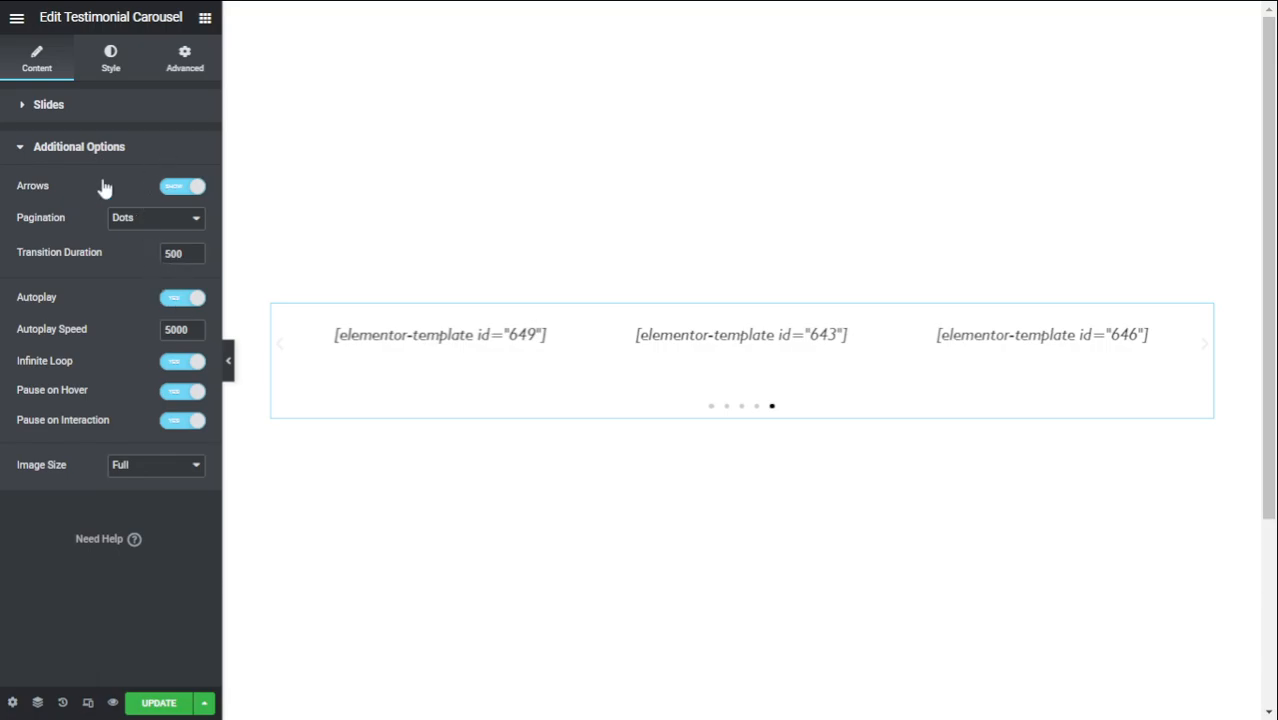
- Give the navigation arrows the Primary global colour, update the page and preview it
left_click(108, 68)
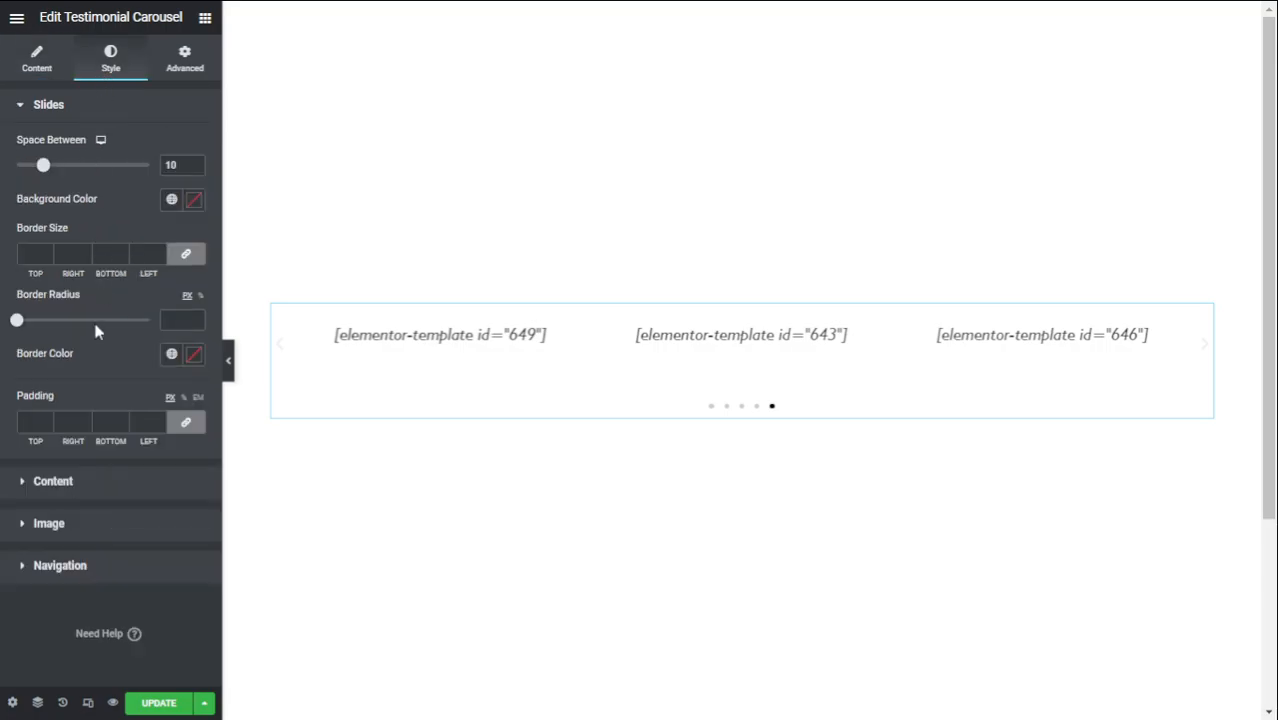
left_click(55, 565)
left_click(171, 350)
left_click(85, 443)
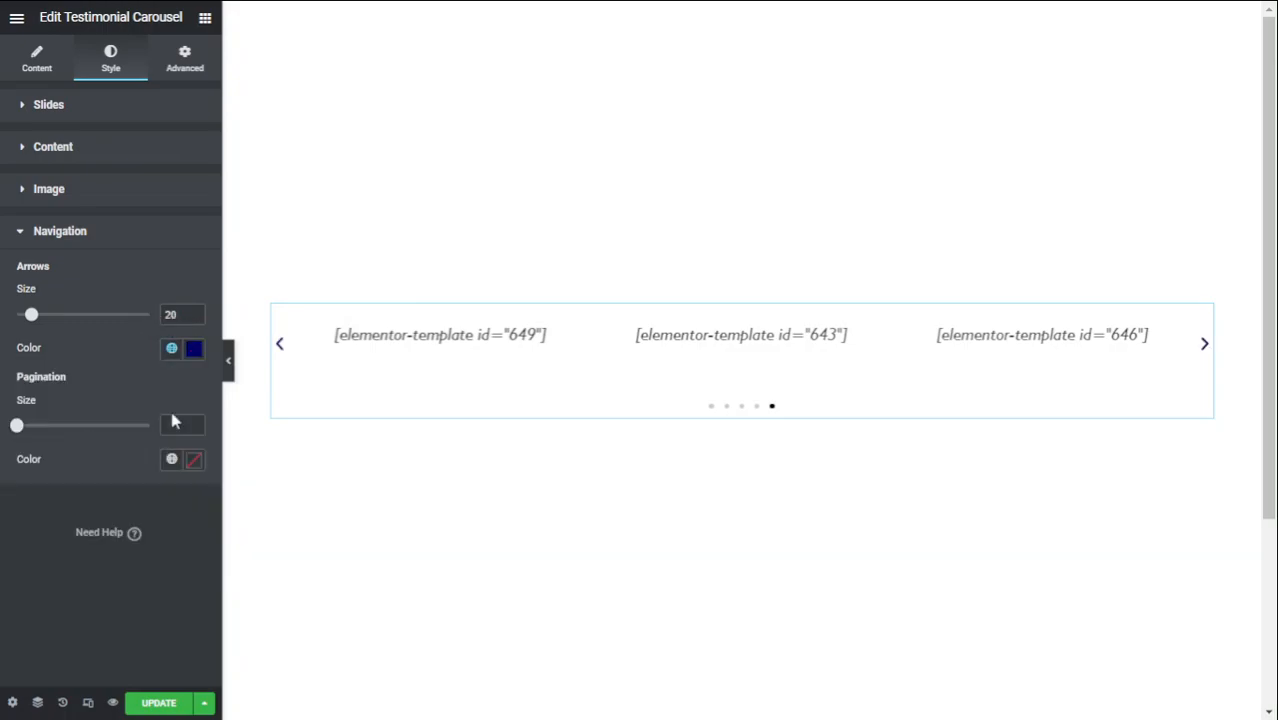
left_click(145, 705)
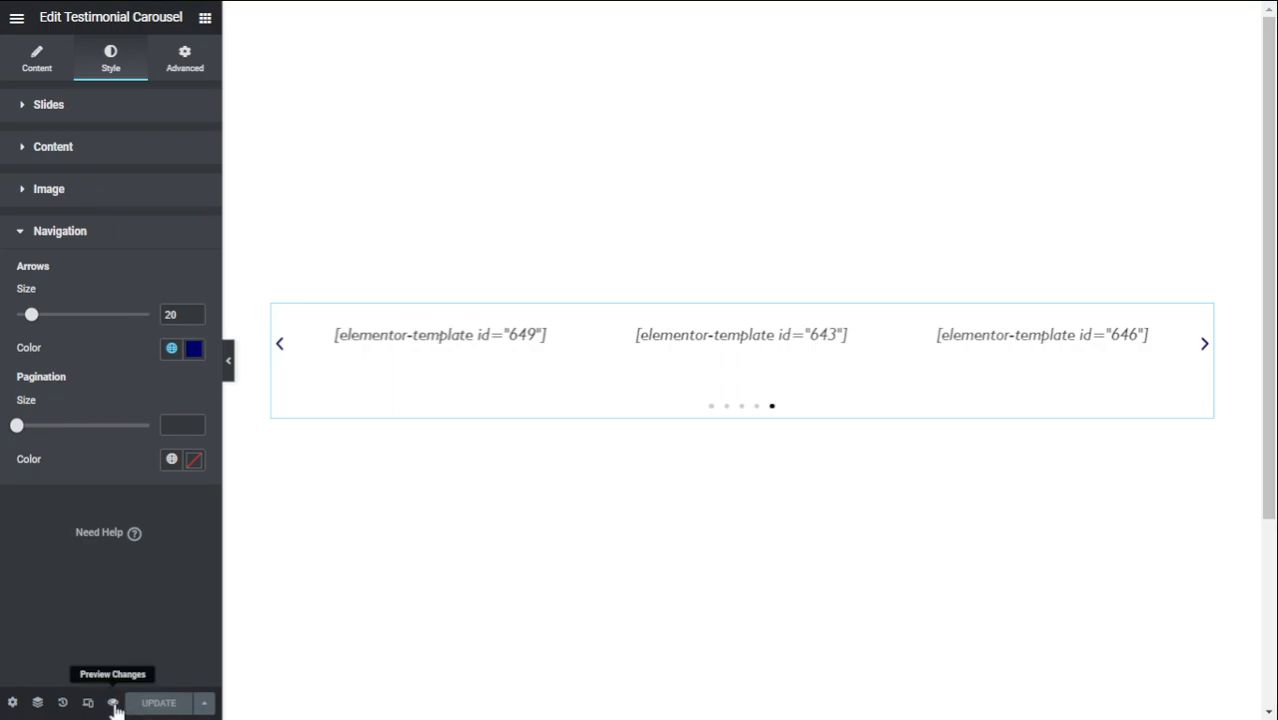
left_click(113, 703)
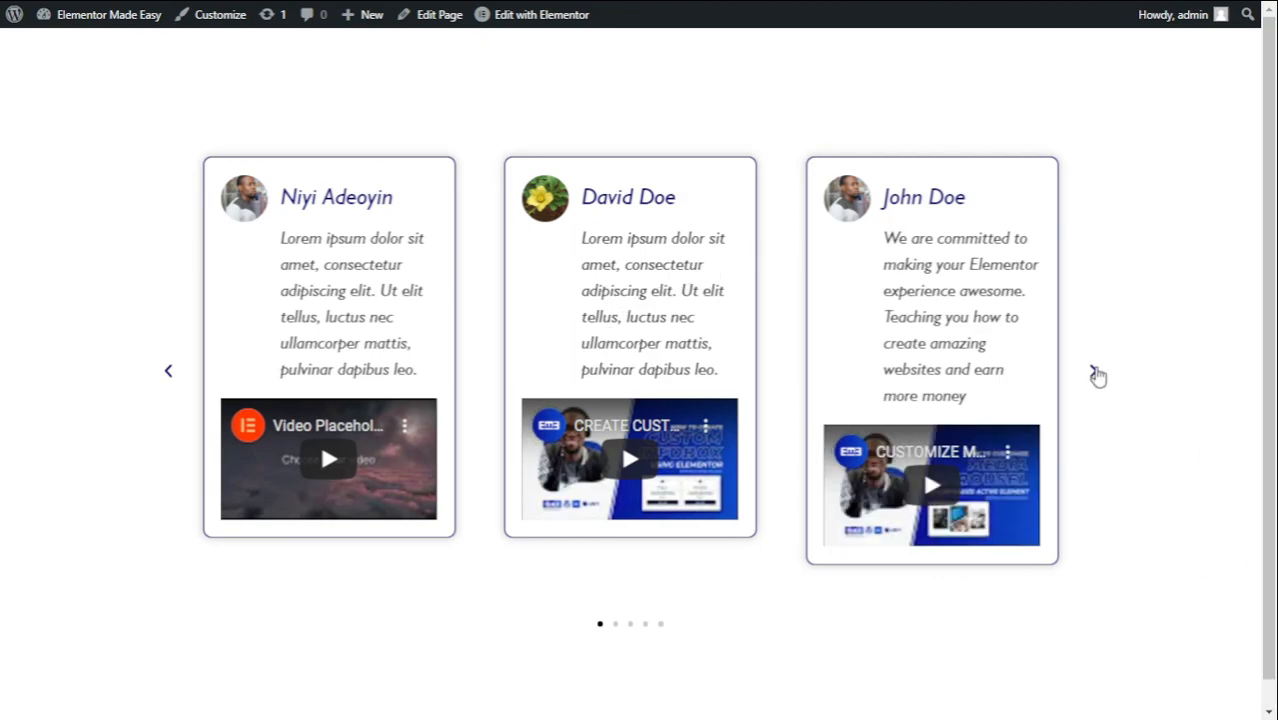
- Advance the carousel through all five slides until it loops back to the first
left_click(1096, 372)
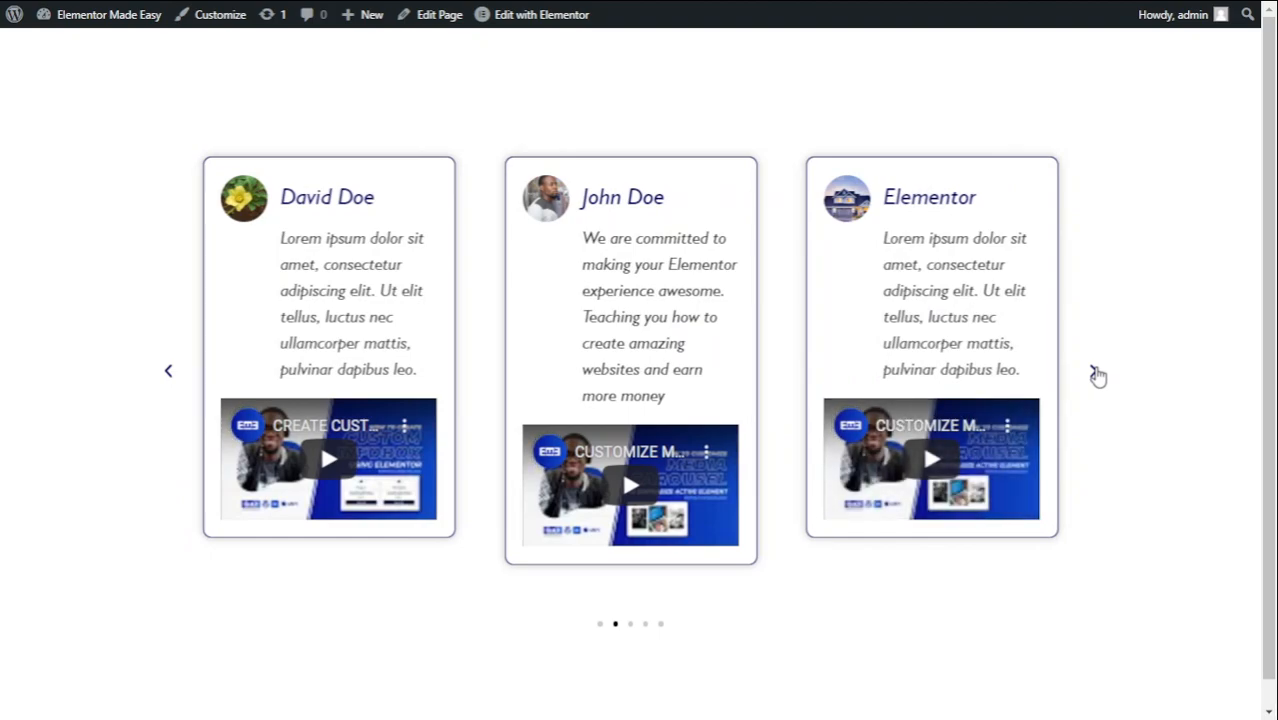
left_click(1096, 372)
left_click(1096, 372)
left_click(1096, 372)
left_click(1096, 372)
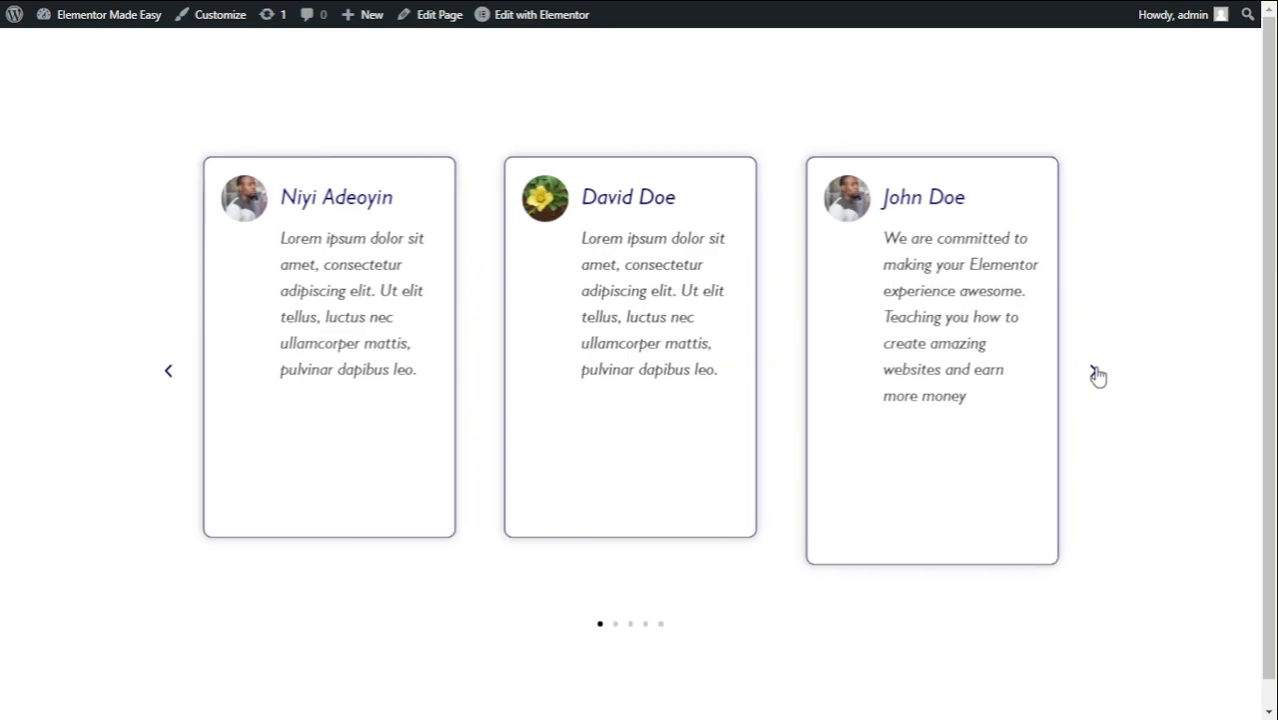